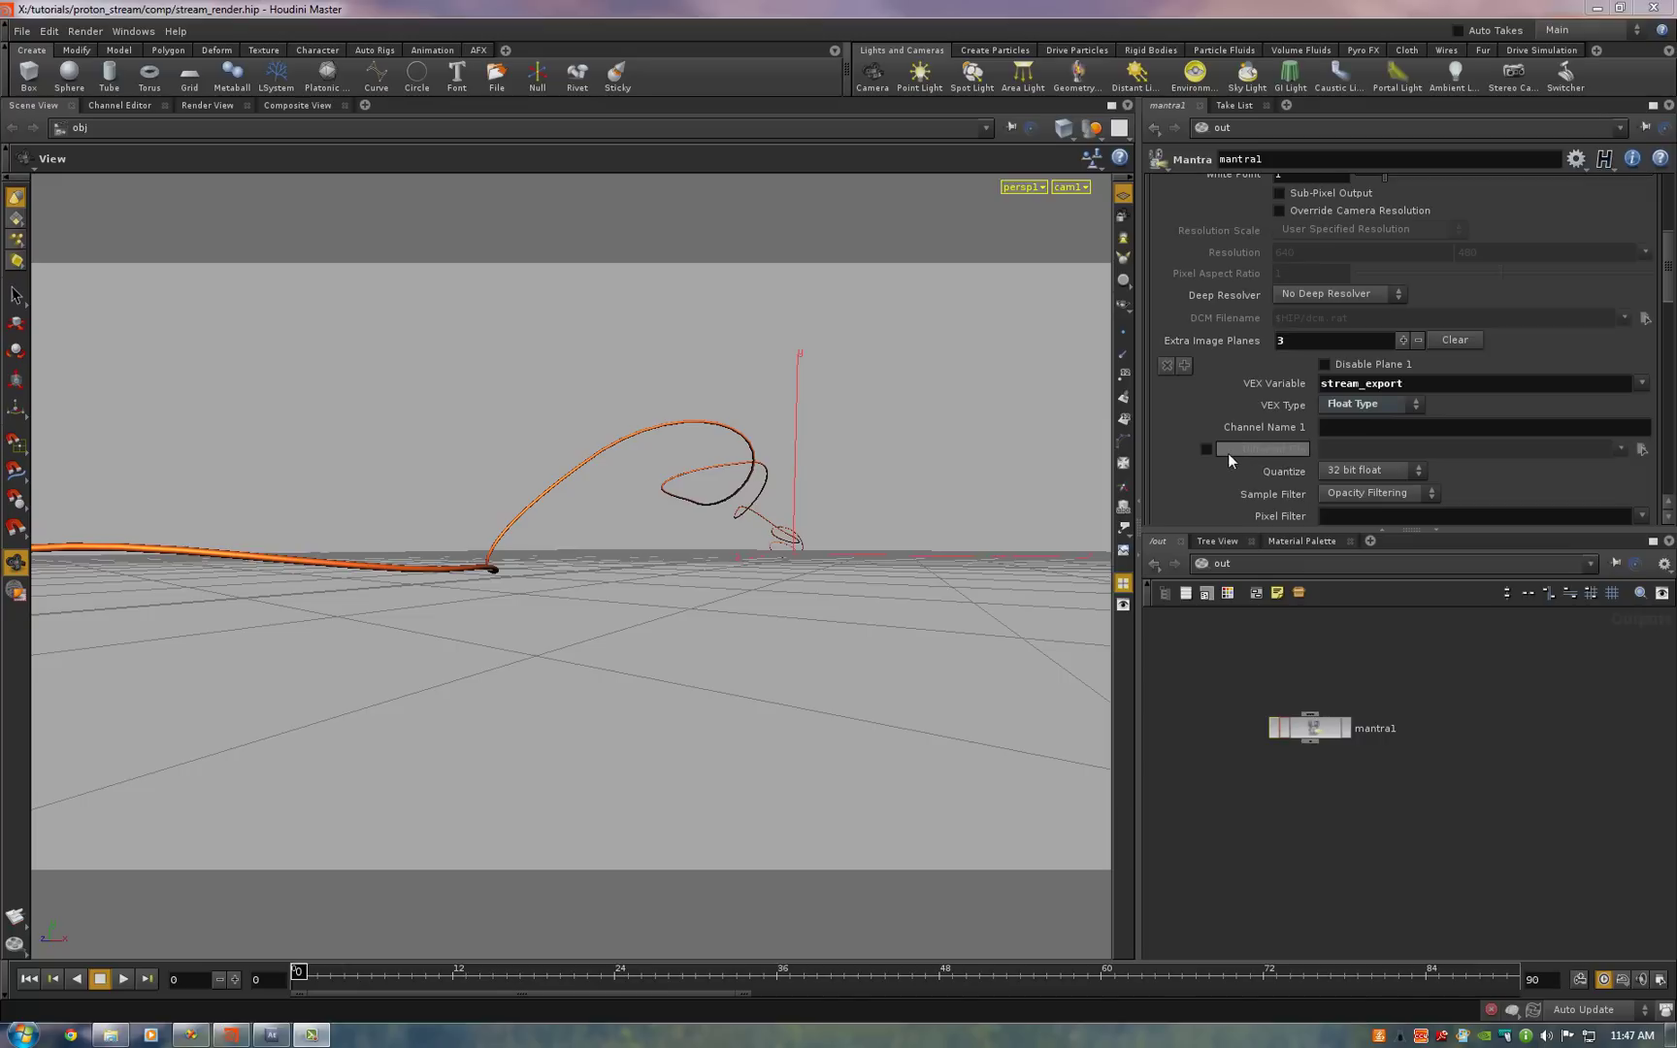
# - Give the stream_export plane its own output file named stream.$F3.tif
pyautogui.scroll(10, 1665, 291)
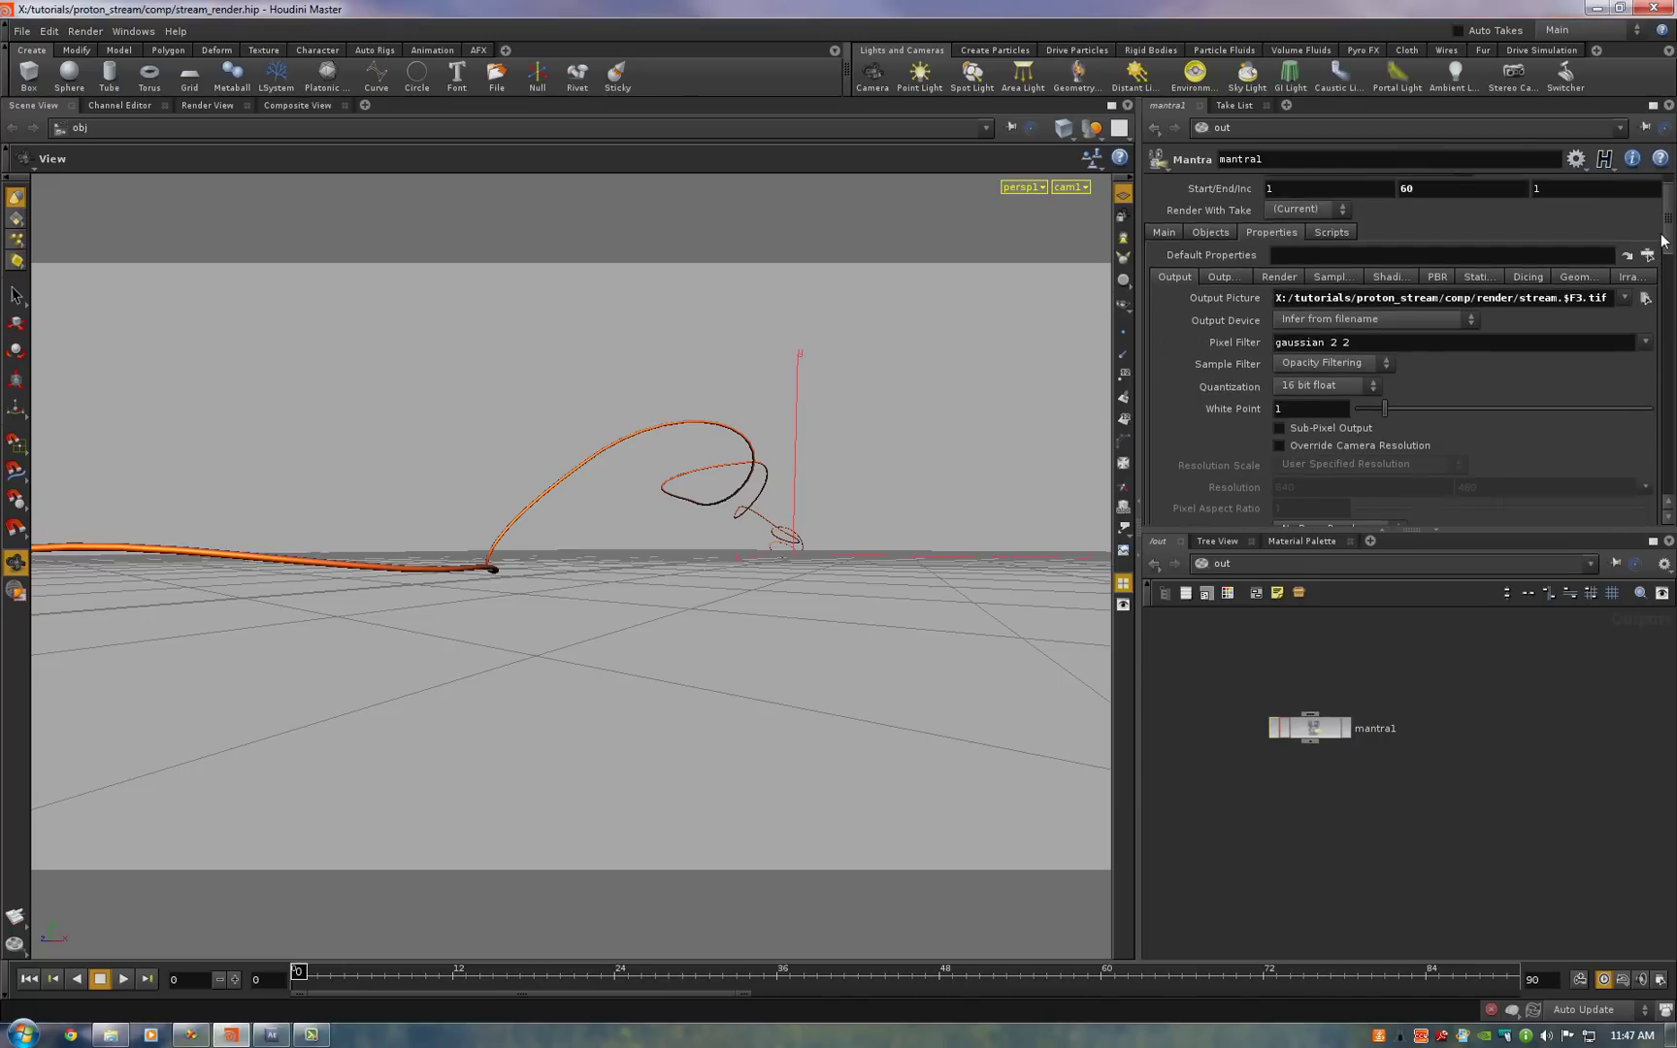
pyautogui.scroll(-12, 1665, 291)
pyautogui.click(1218, 381)
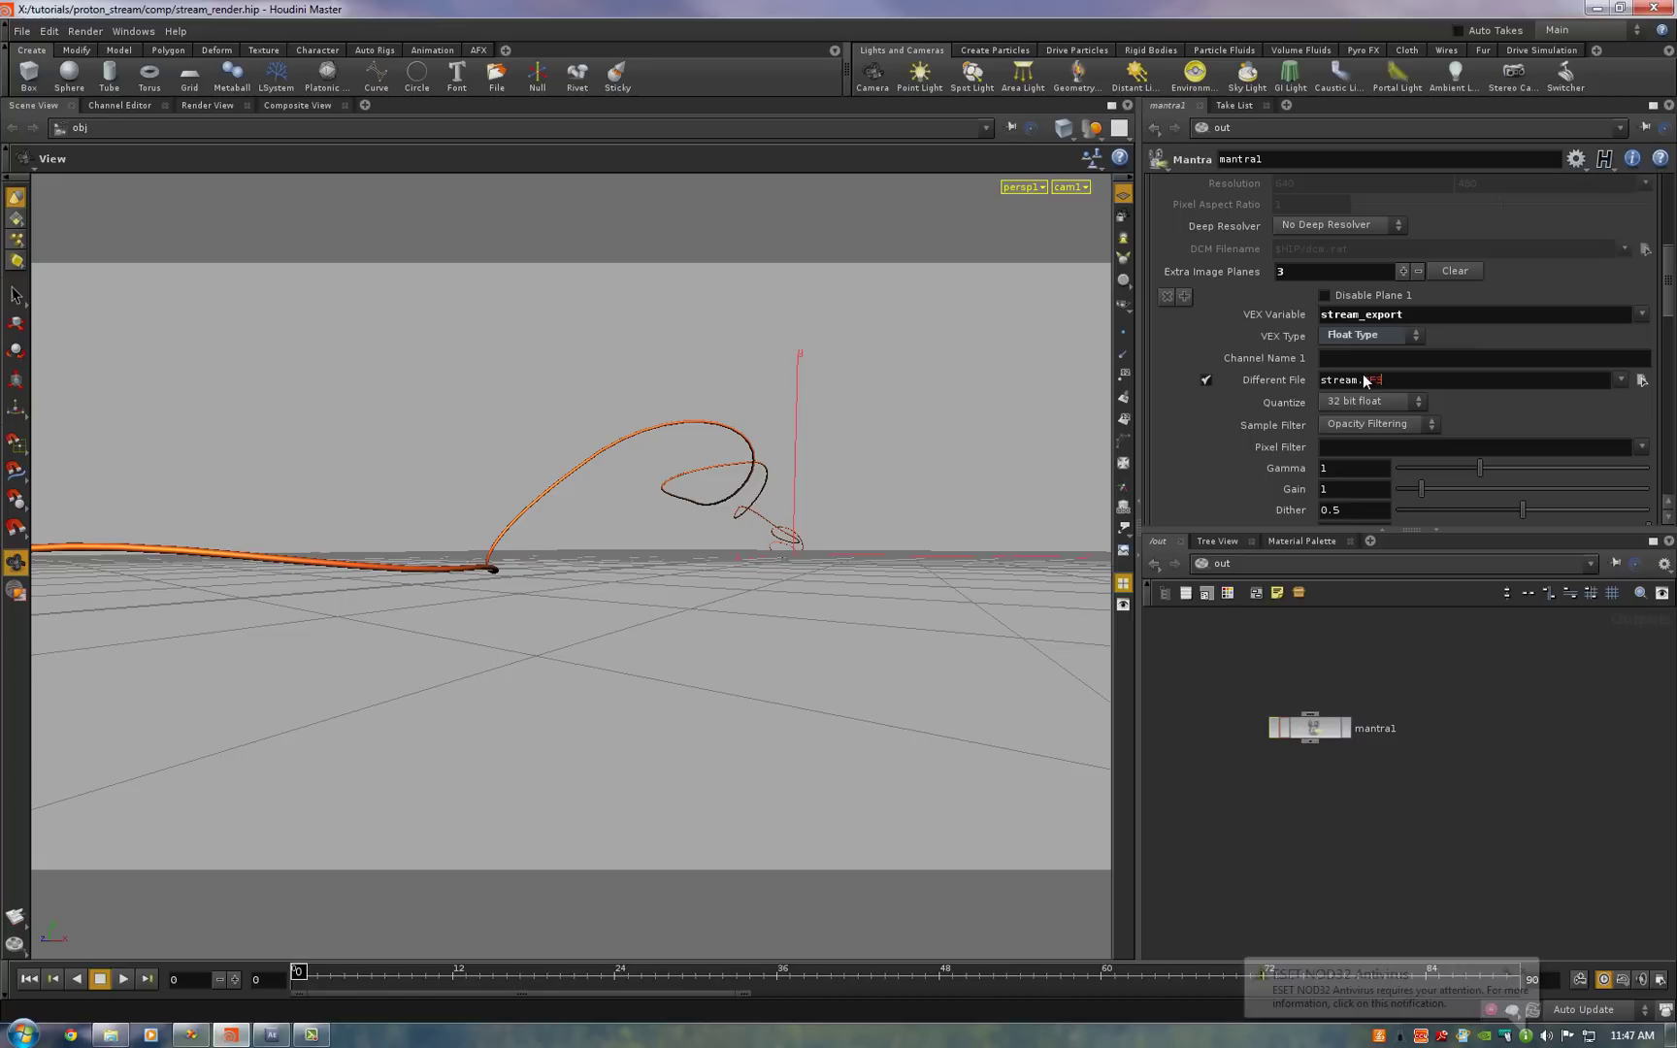
pyautogui.write('3.tif')
pyautogui.press('Return')
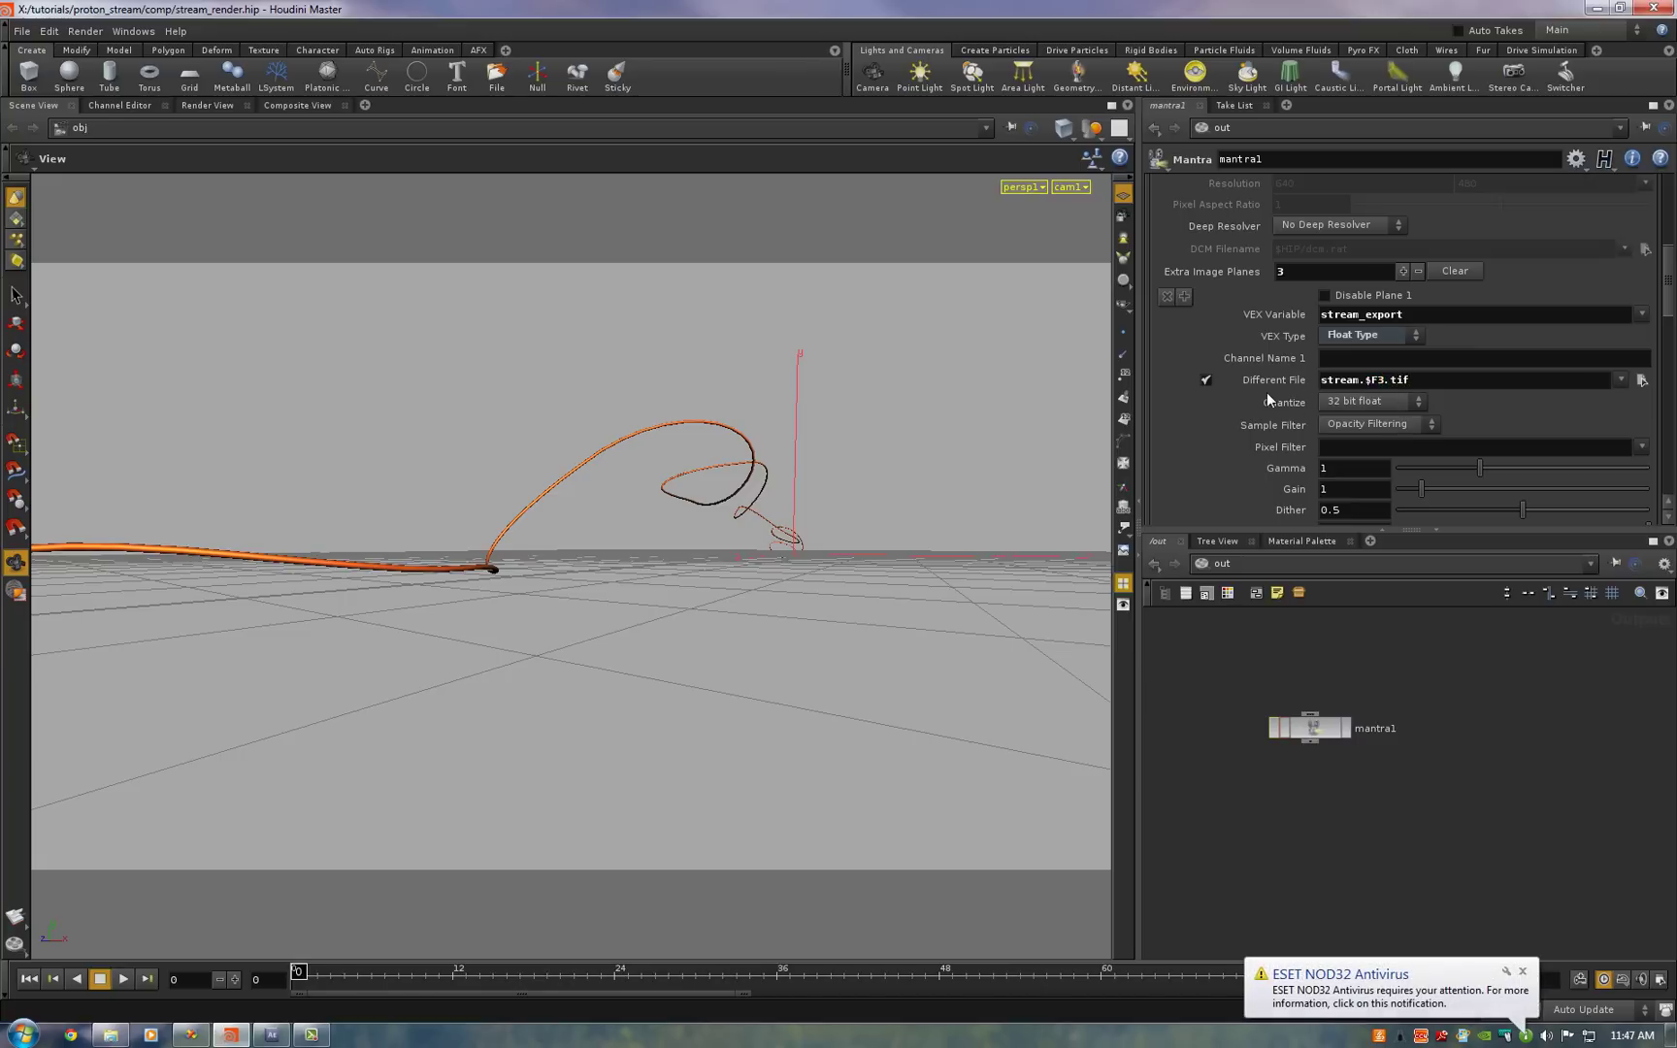
# - Turn the stream plane's Different File option back off
pyautogui.scroll(-5, 1317, 338)
pyautogui.scroll(5, 1316, 337)
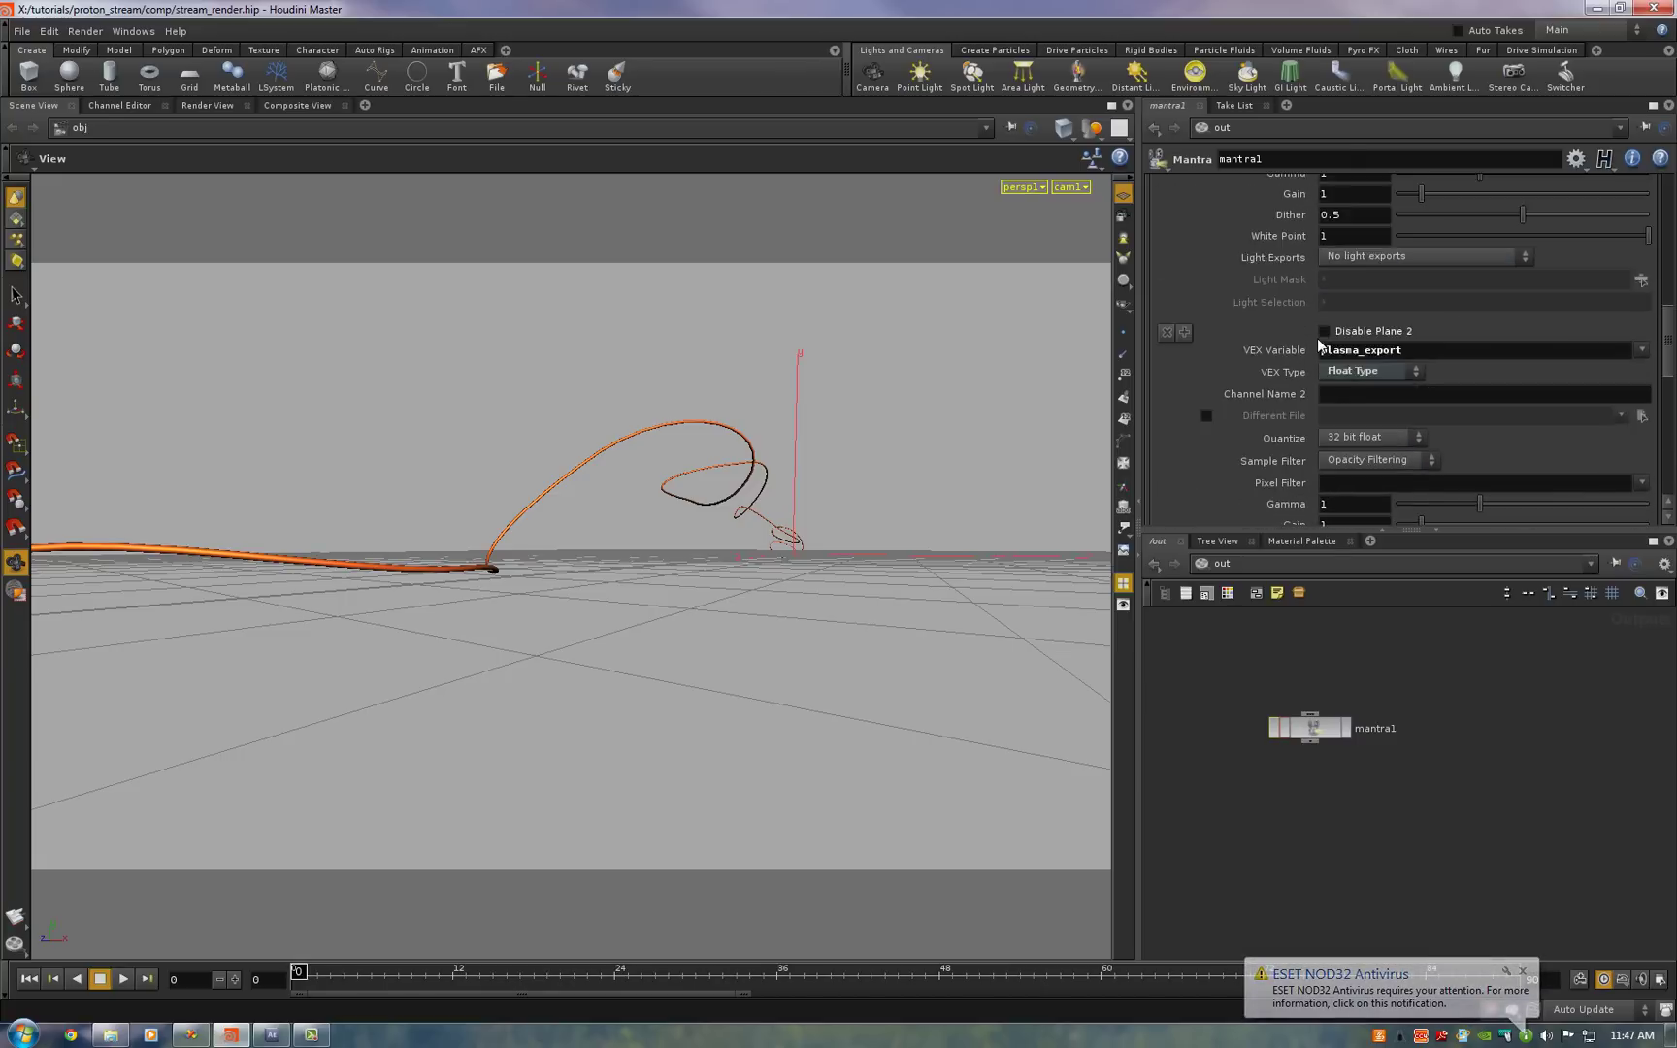
pyautogui.click(1207, 357)
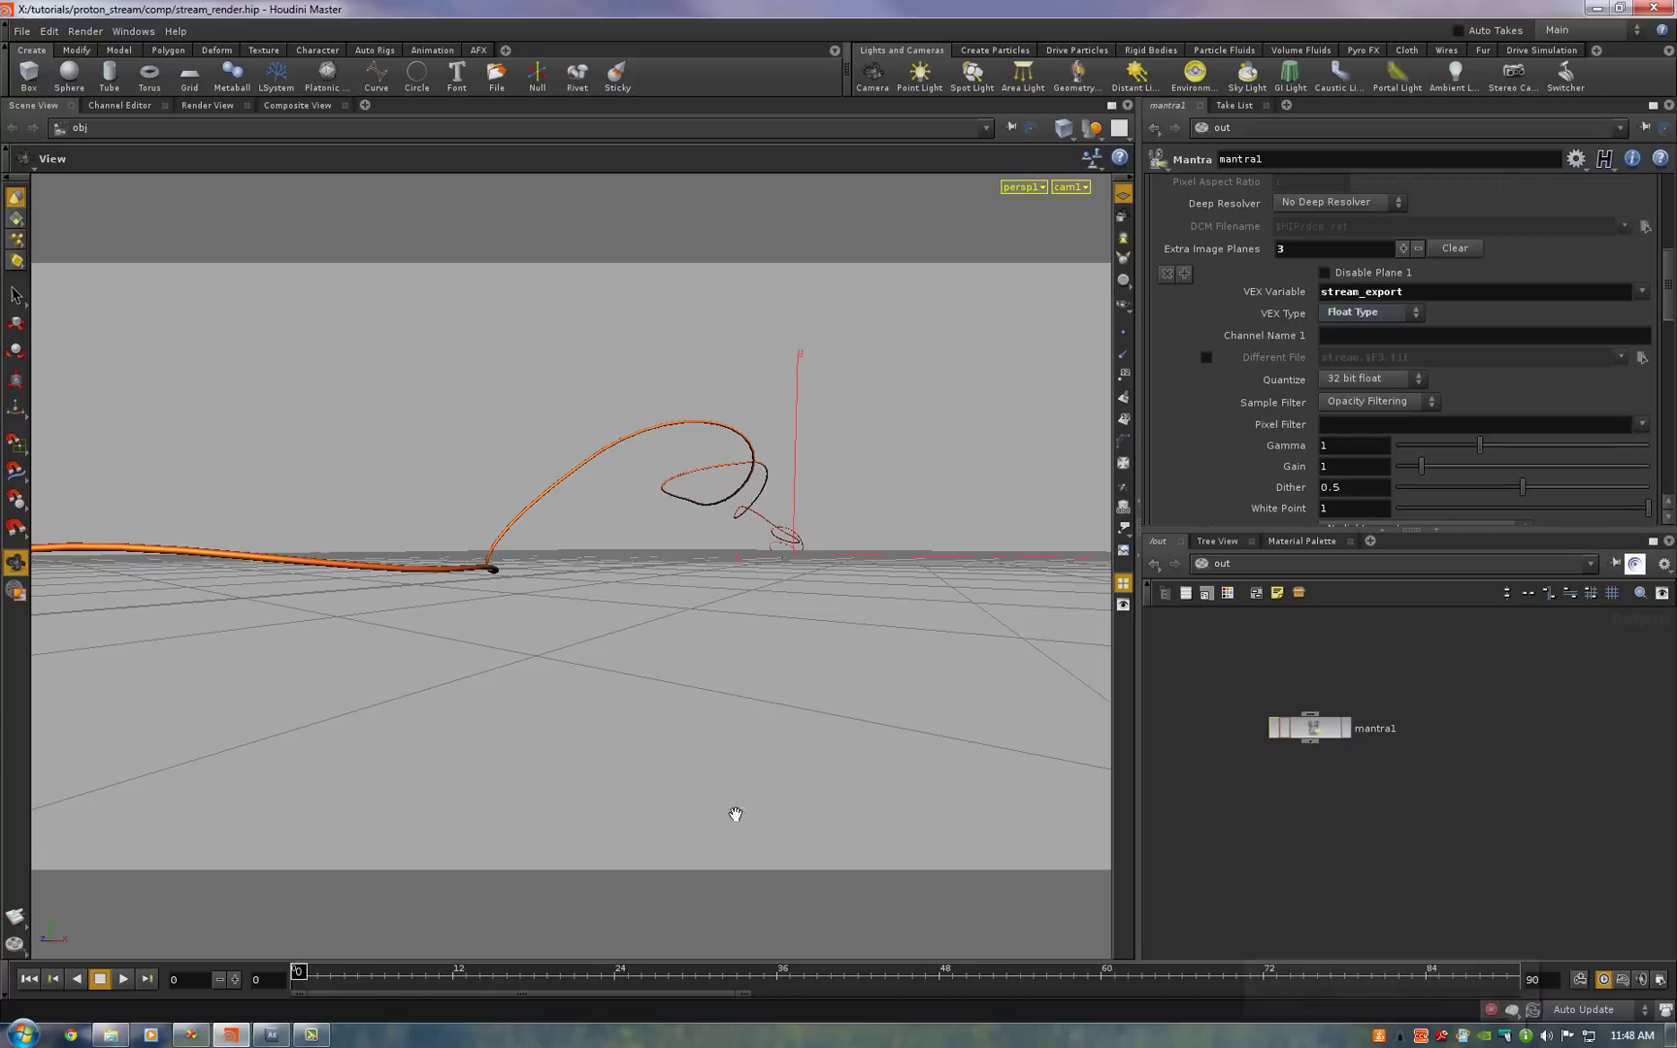
# - Set project depth to 32 bpc float with a linearized sRGB IEC61966-2.1 working space
pyautogui.click(274, 1034)
pyautogui.click(14, 27)
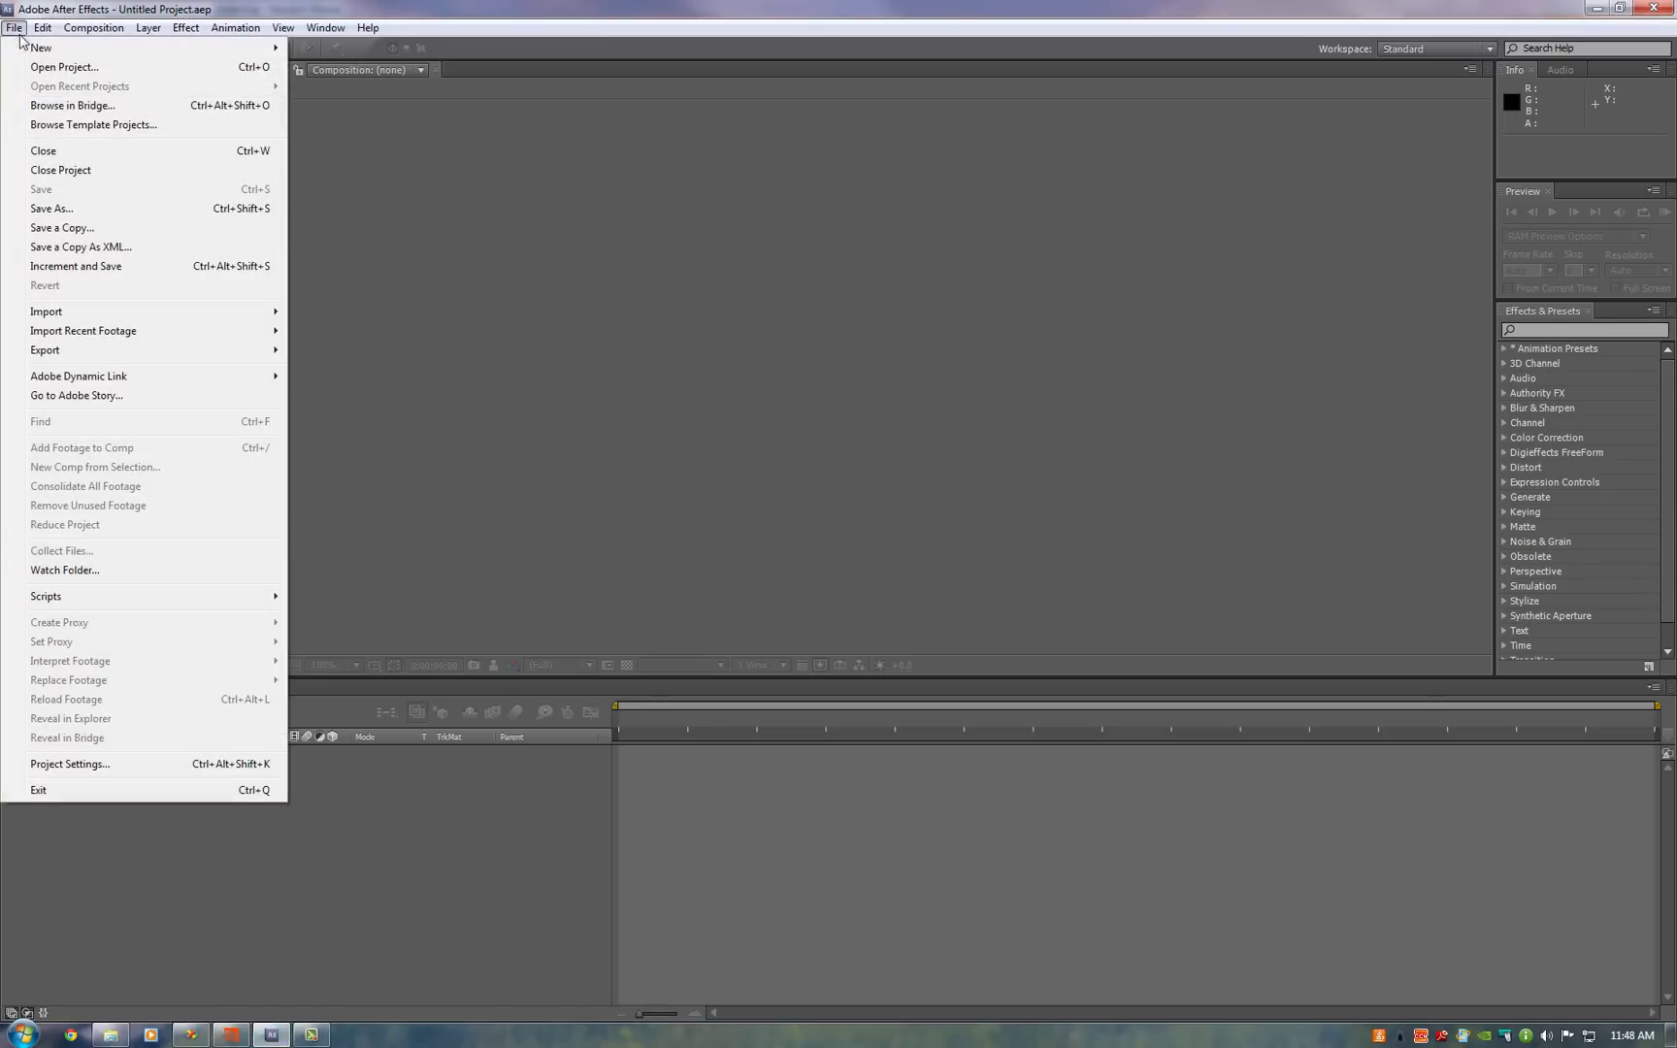
pyautogui.click(70, 764)
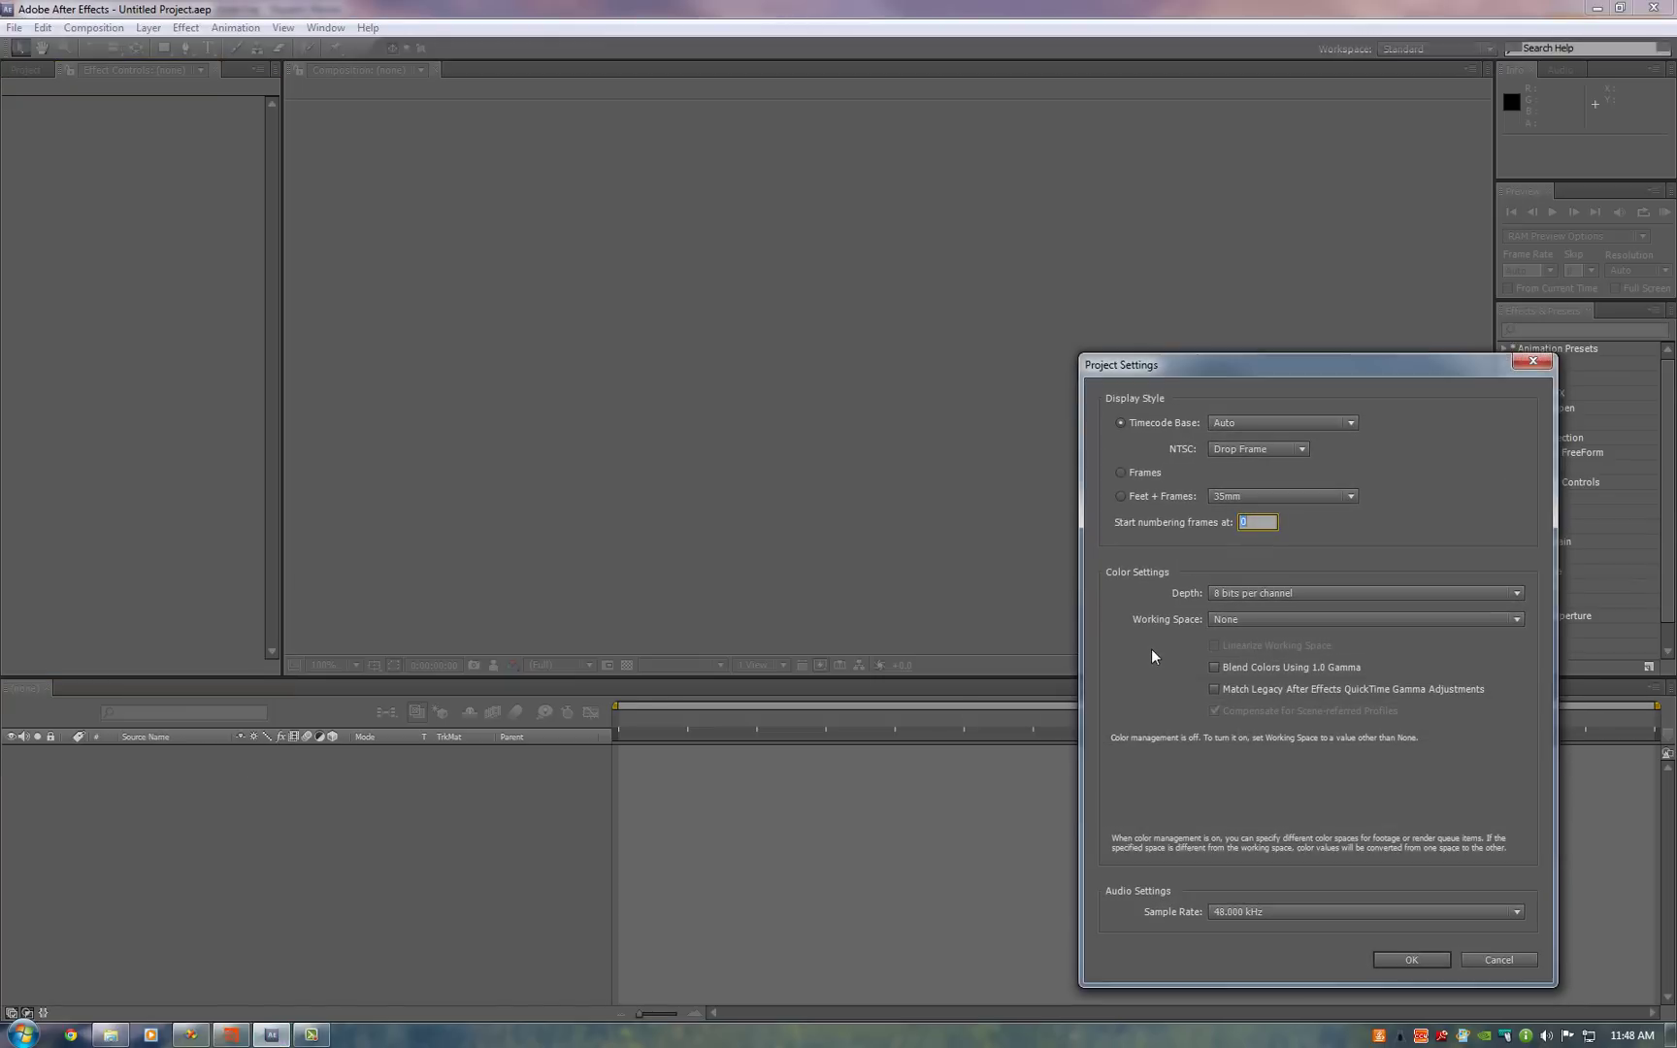
pyautogui.click(1278, 601)
pyautogui.click(1279, 651)
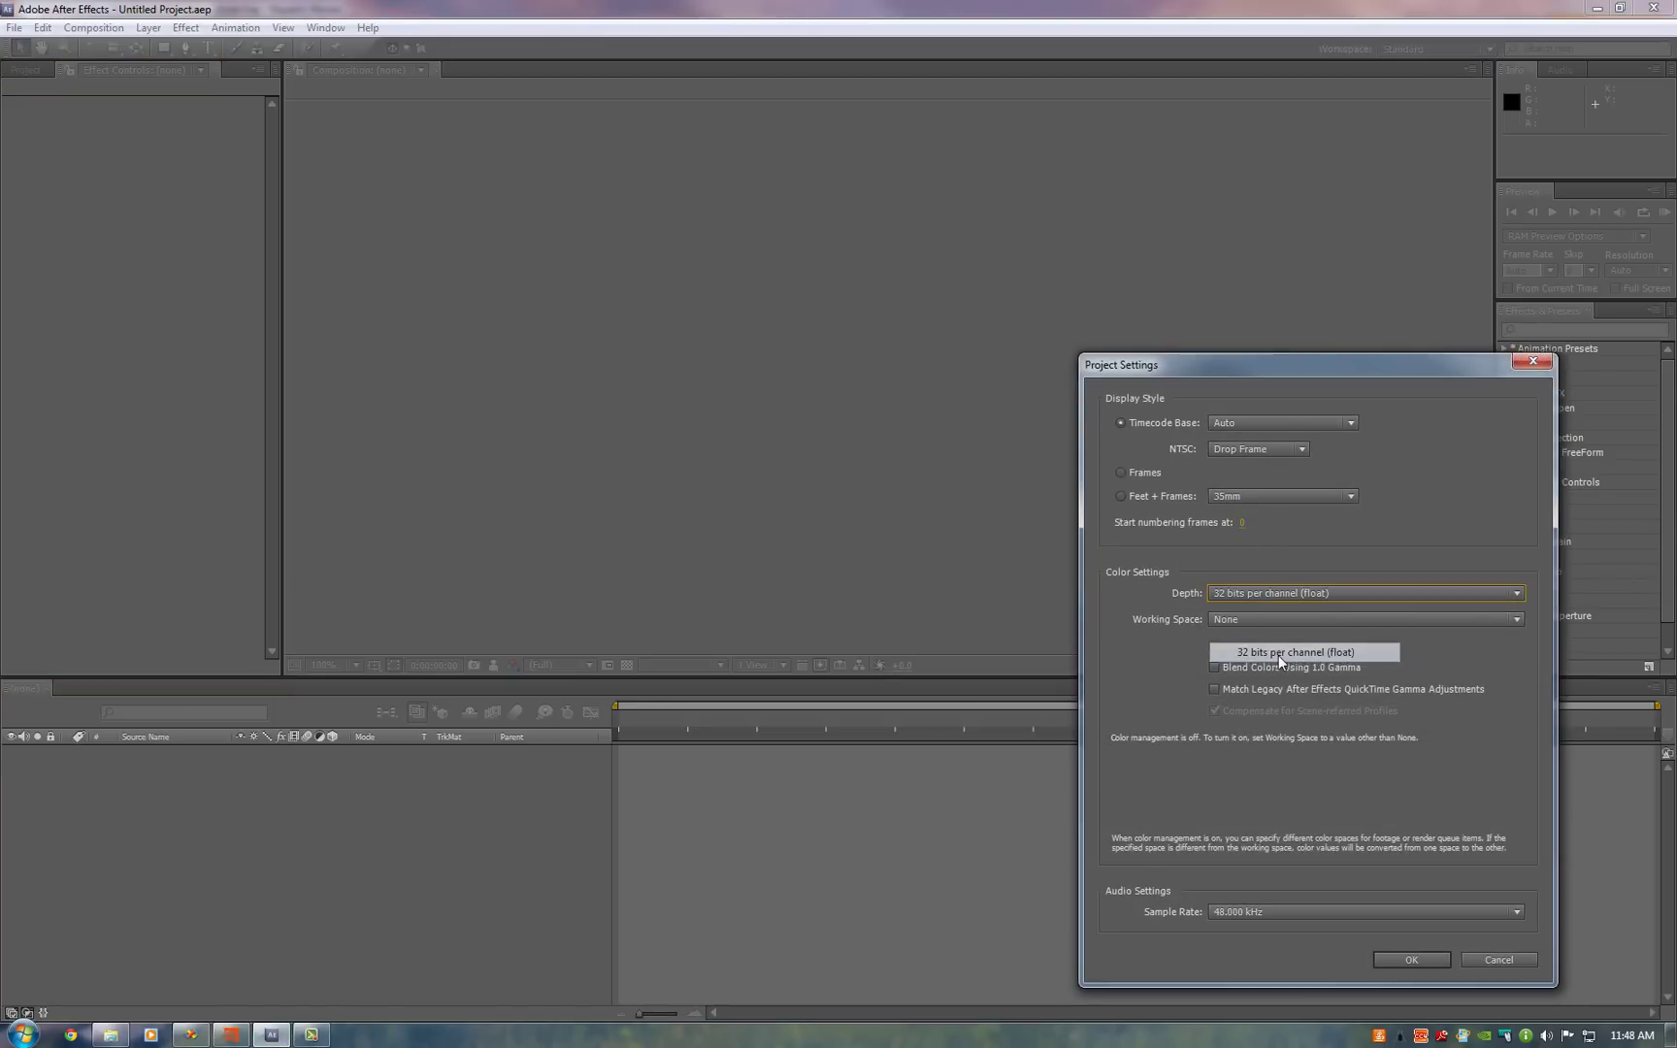
pyautogui.click(1262, 624)
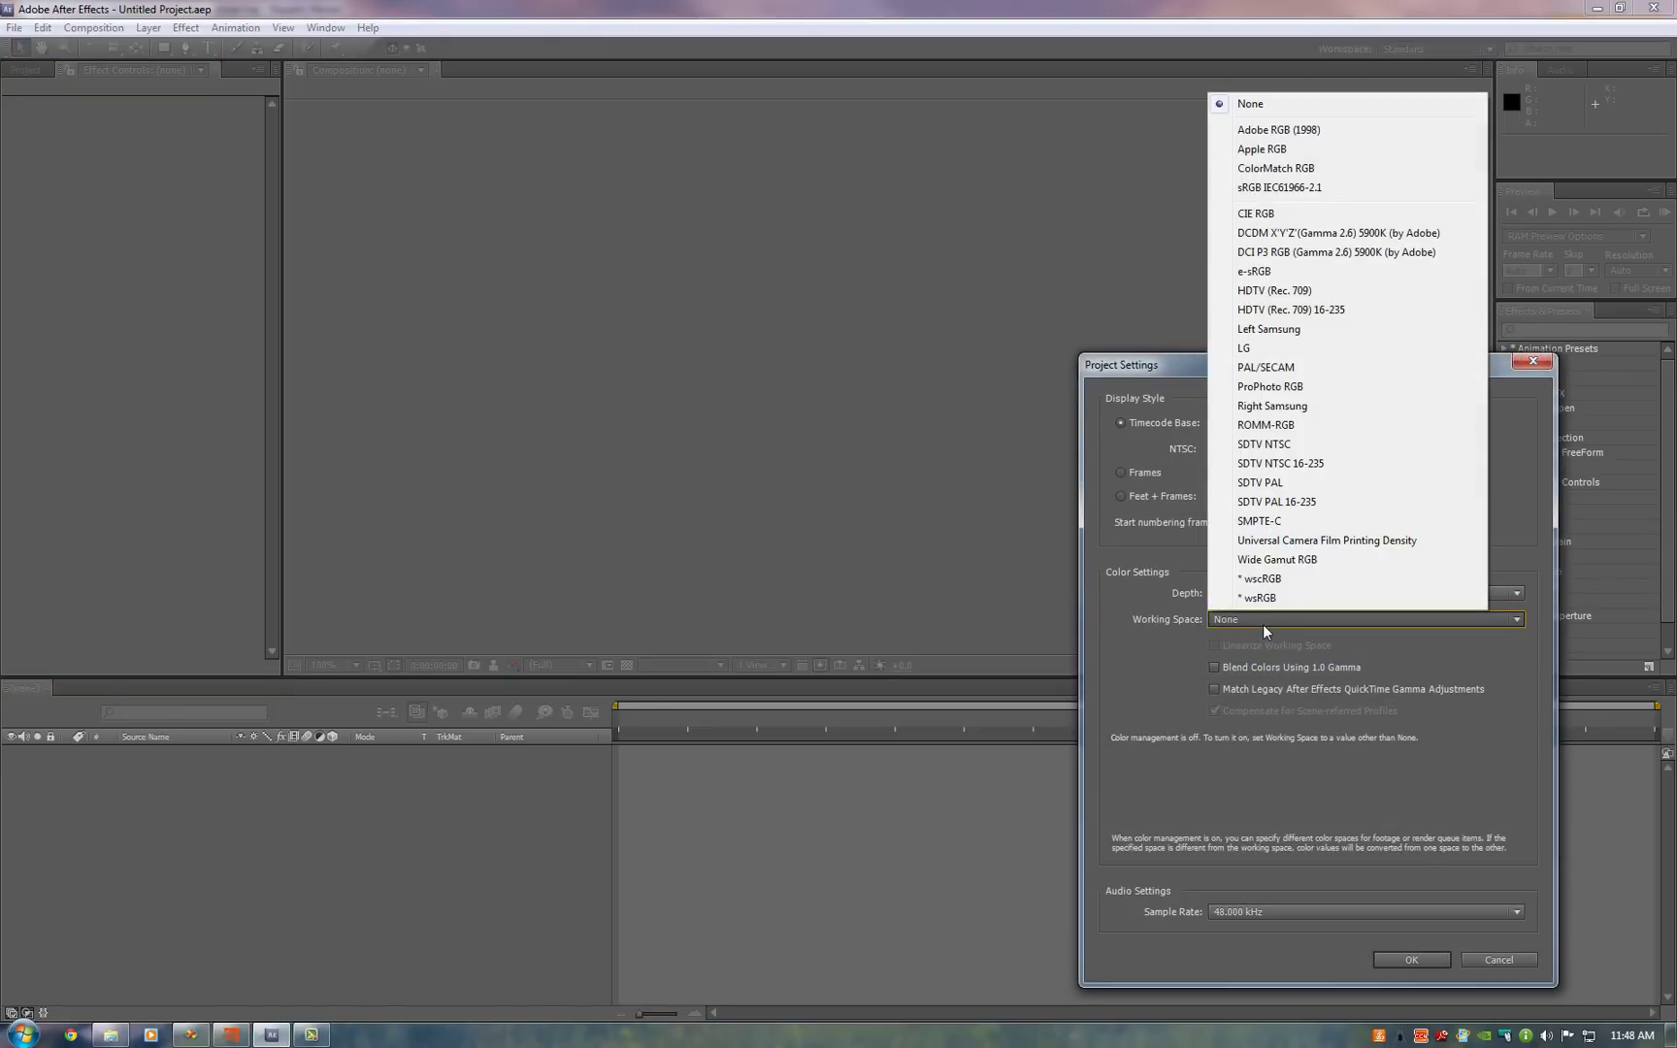
pyautogui.click(1279, 187)
pyautogui.click(1319, 646)
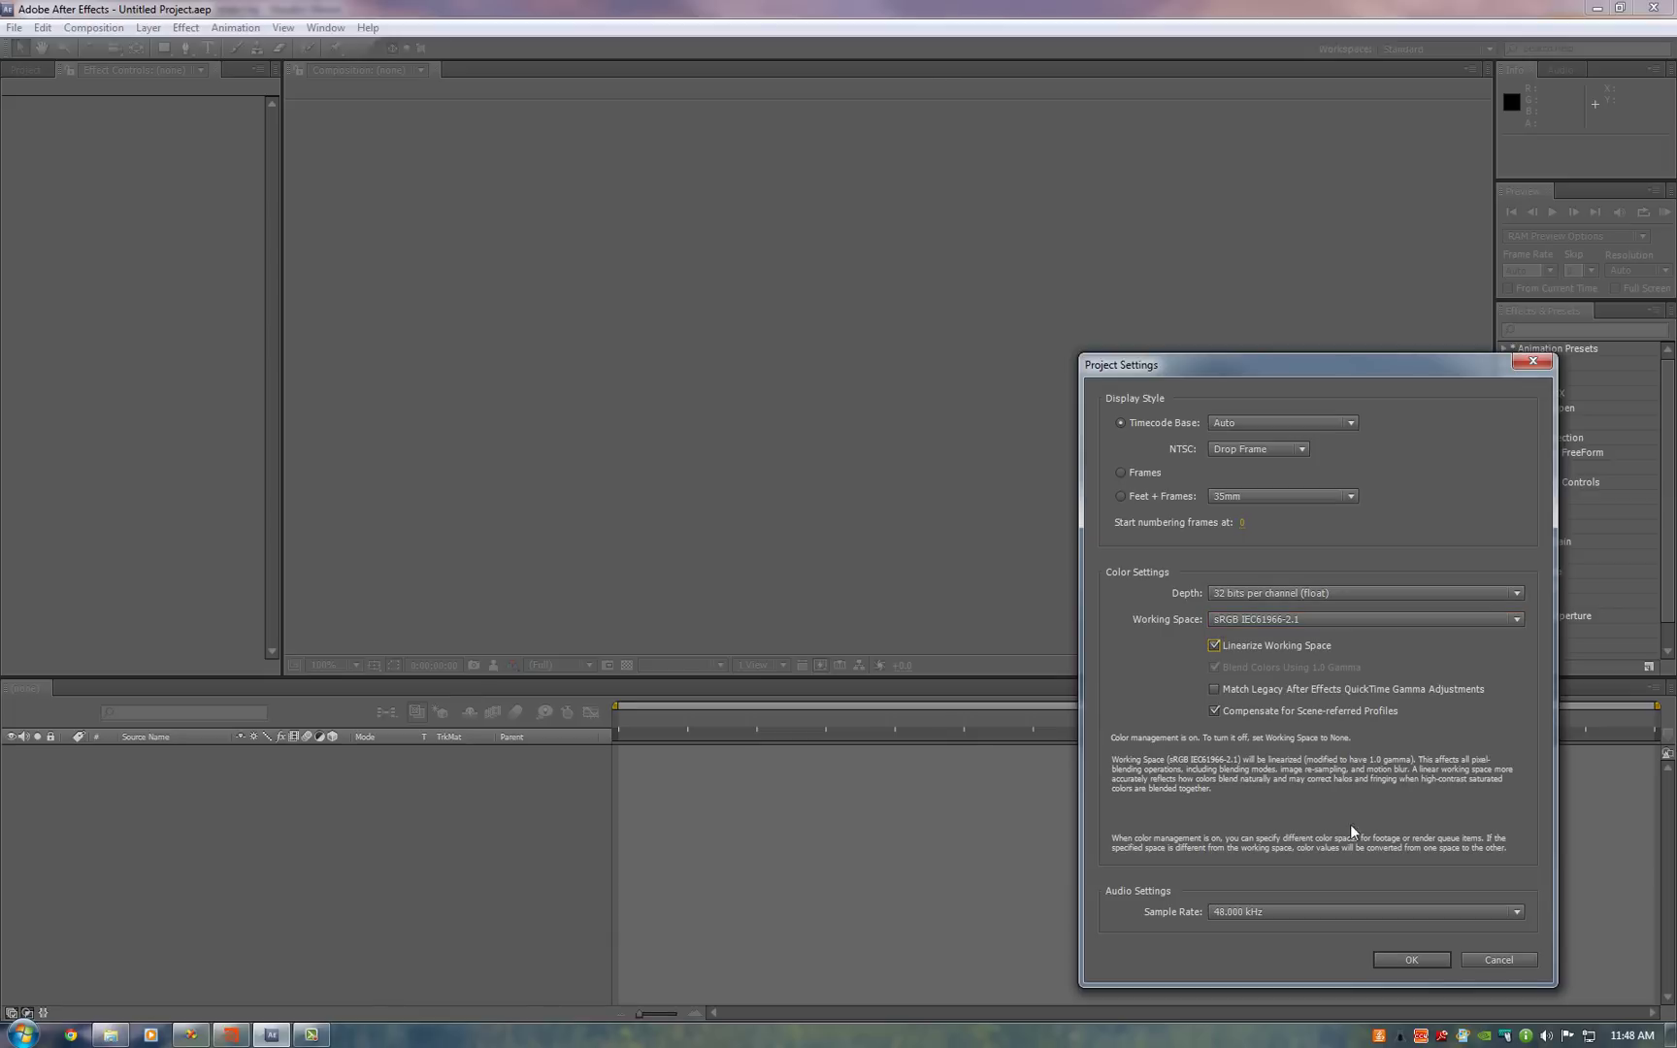
pyautogui.click(1394, 959)
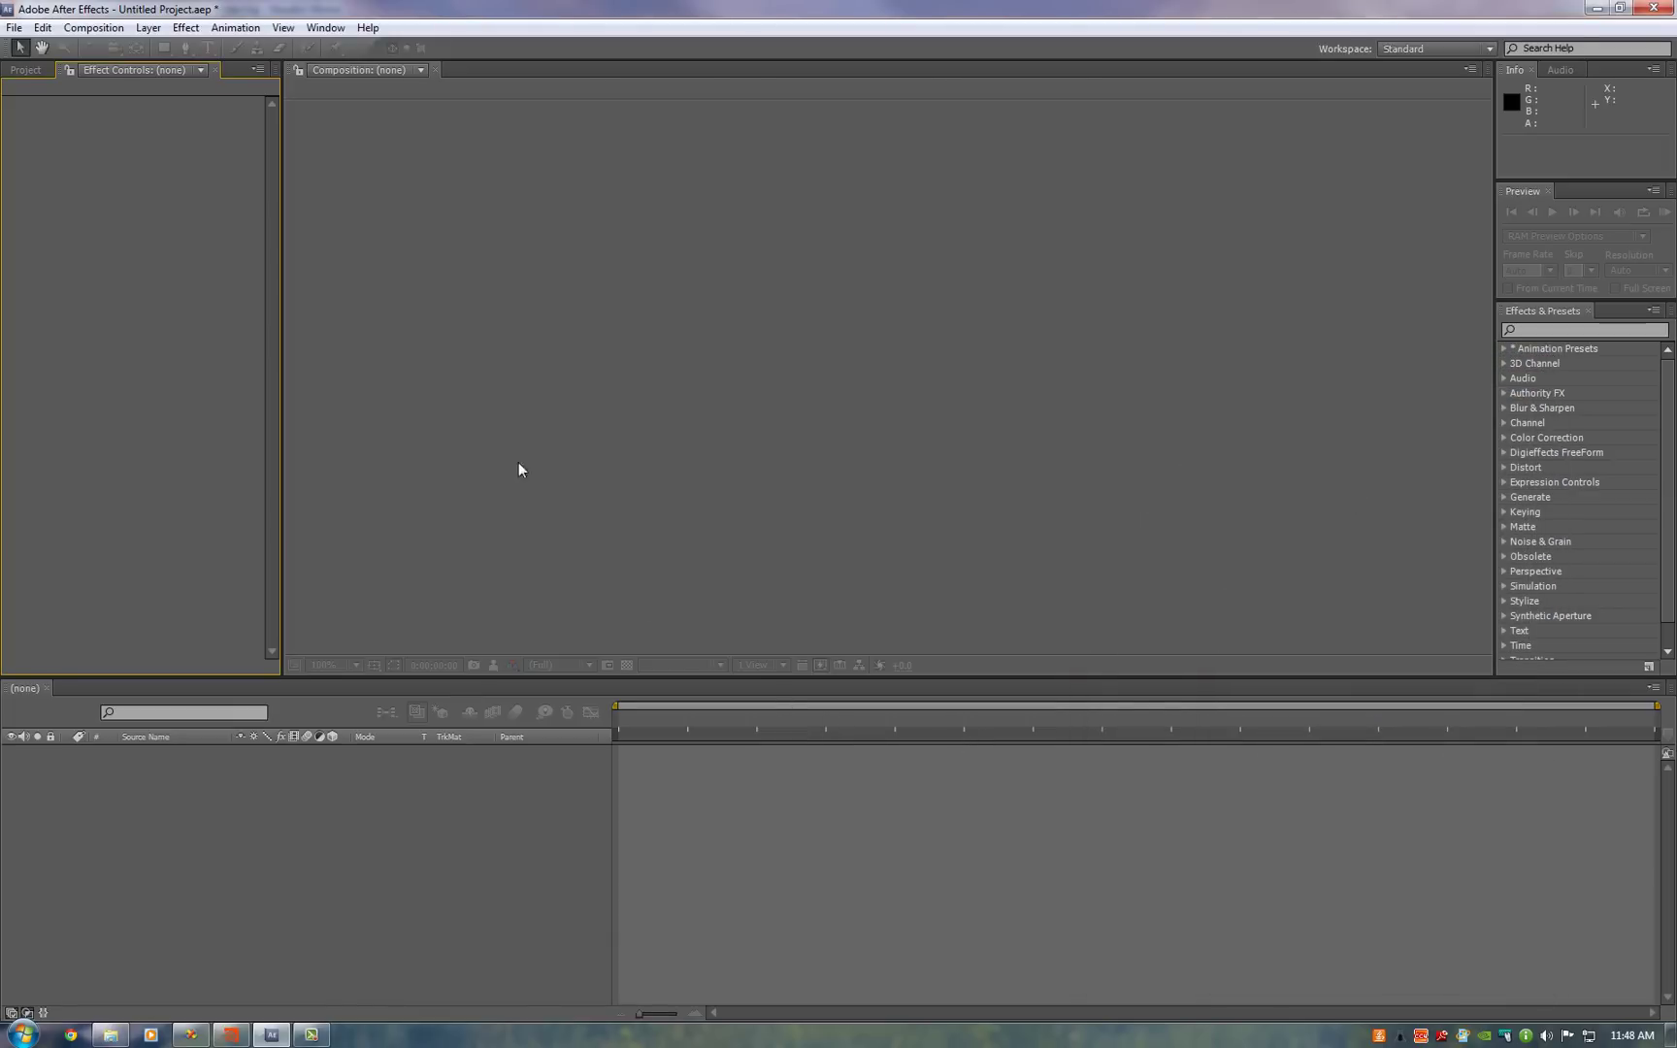
pyautogui.click(39, 72)
# - Import stream.000.tif as a TIFF sequence
pyautogui.rightClick(124, 287)
pyautogui.moveTo(320, 357)
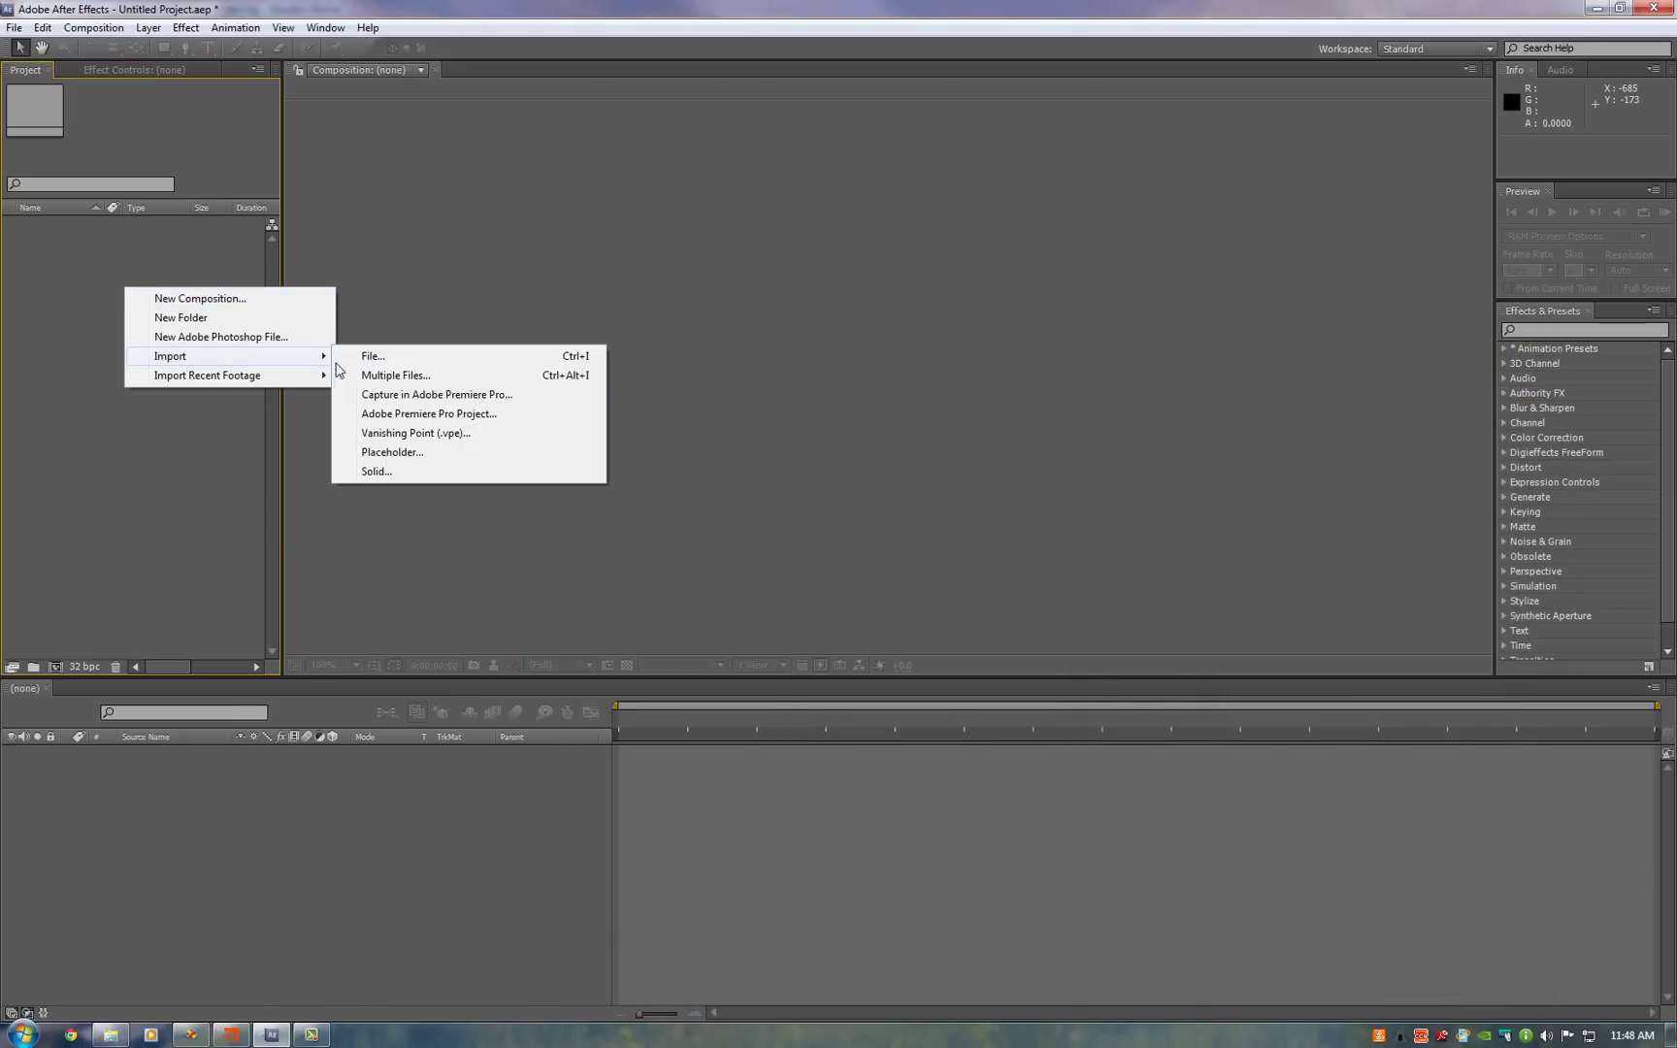
pyautogui.click(393, 357)
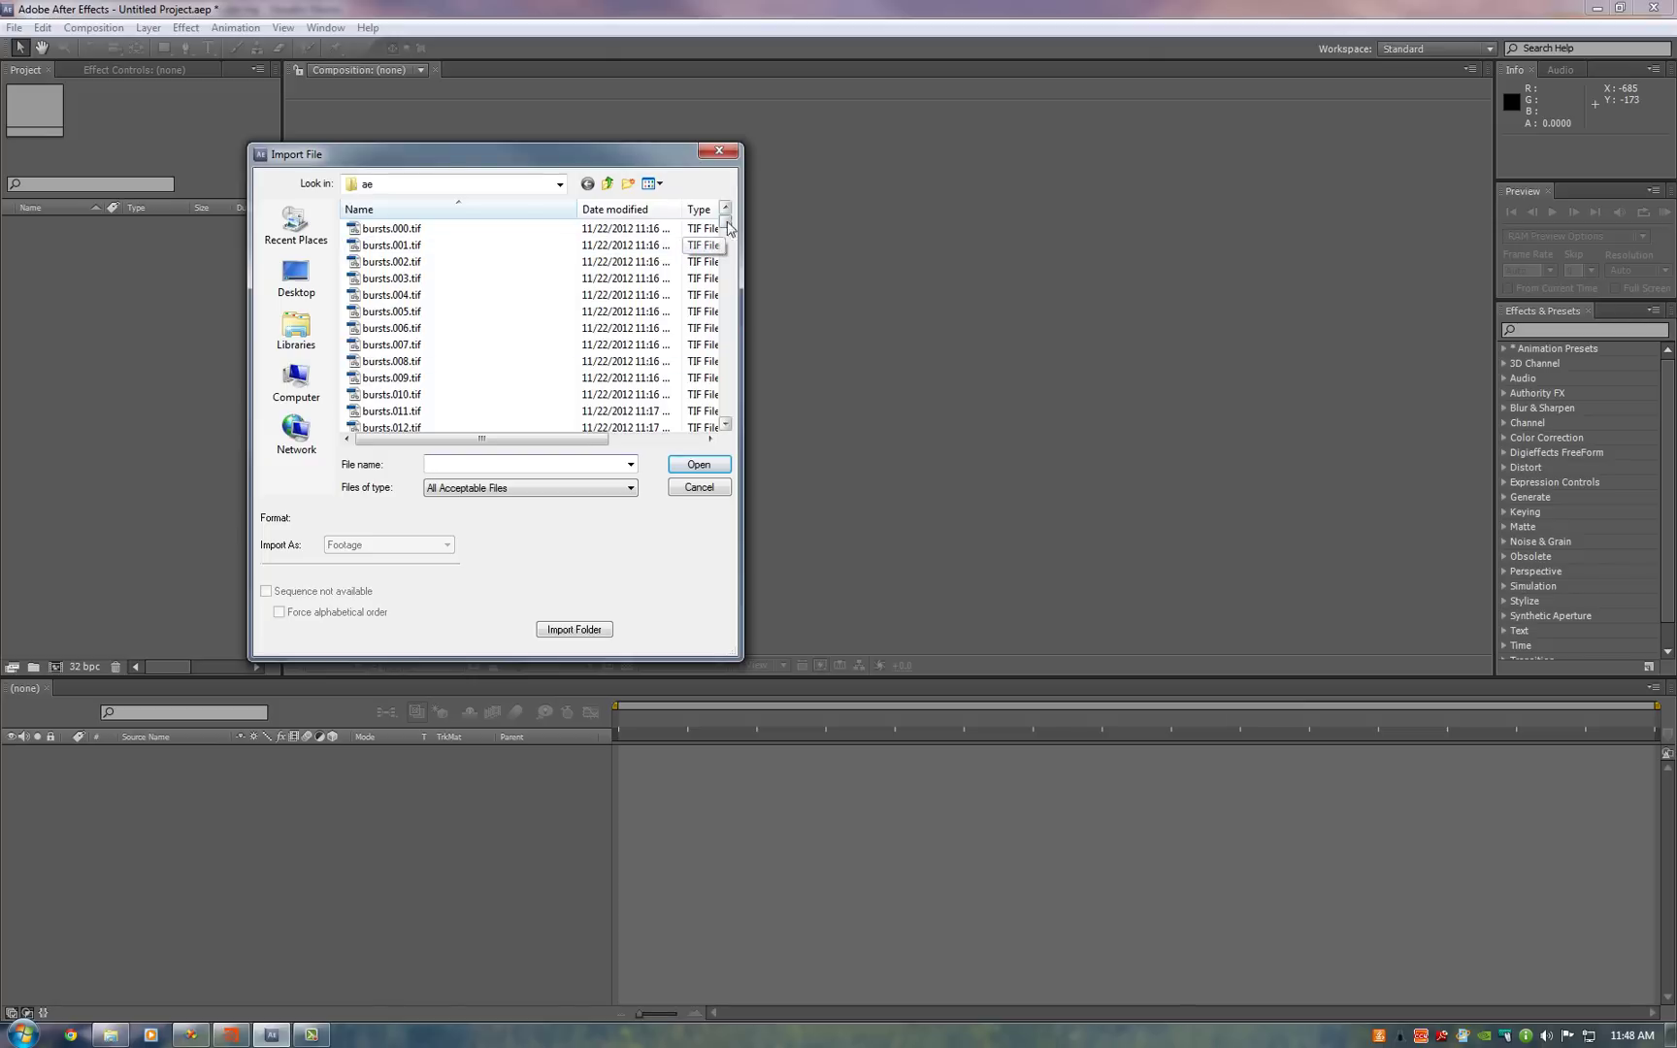
pyautogui.moveTo(727, 229); pyautogui.dragTo(725, 351)
pyautogui.click(418, 345)
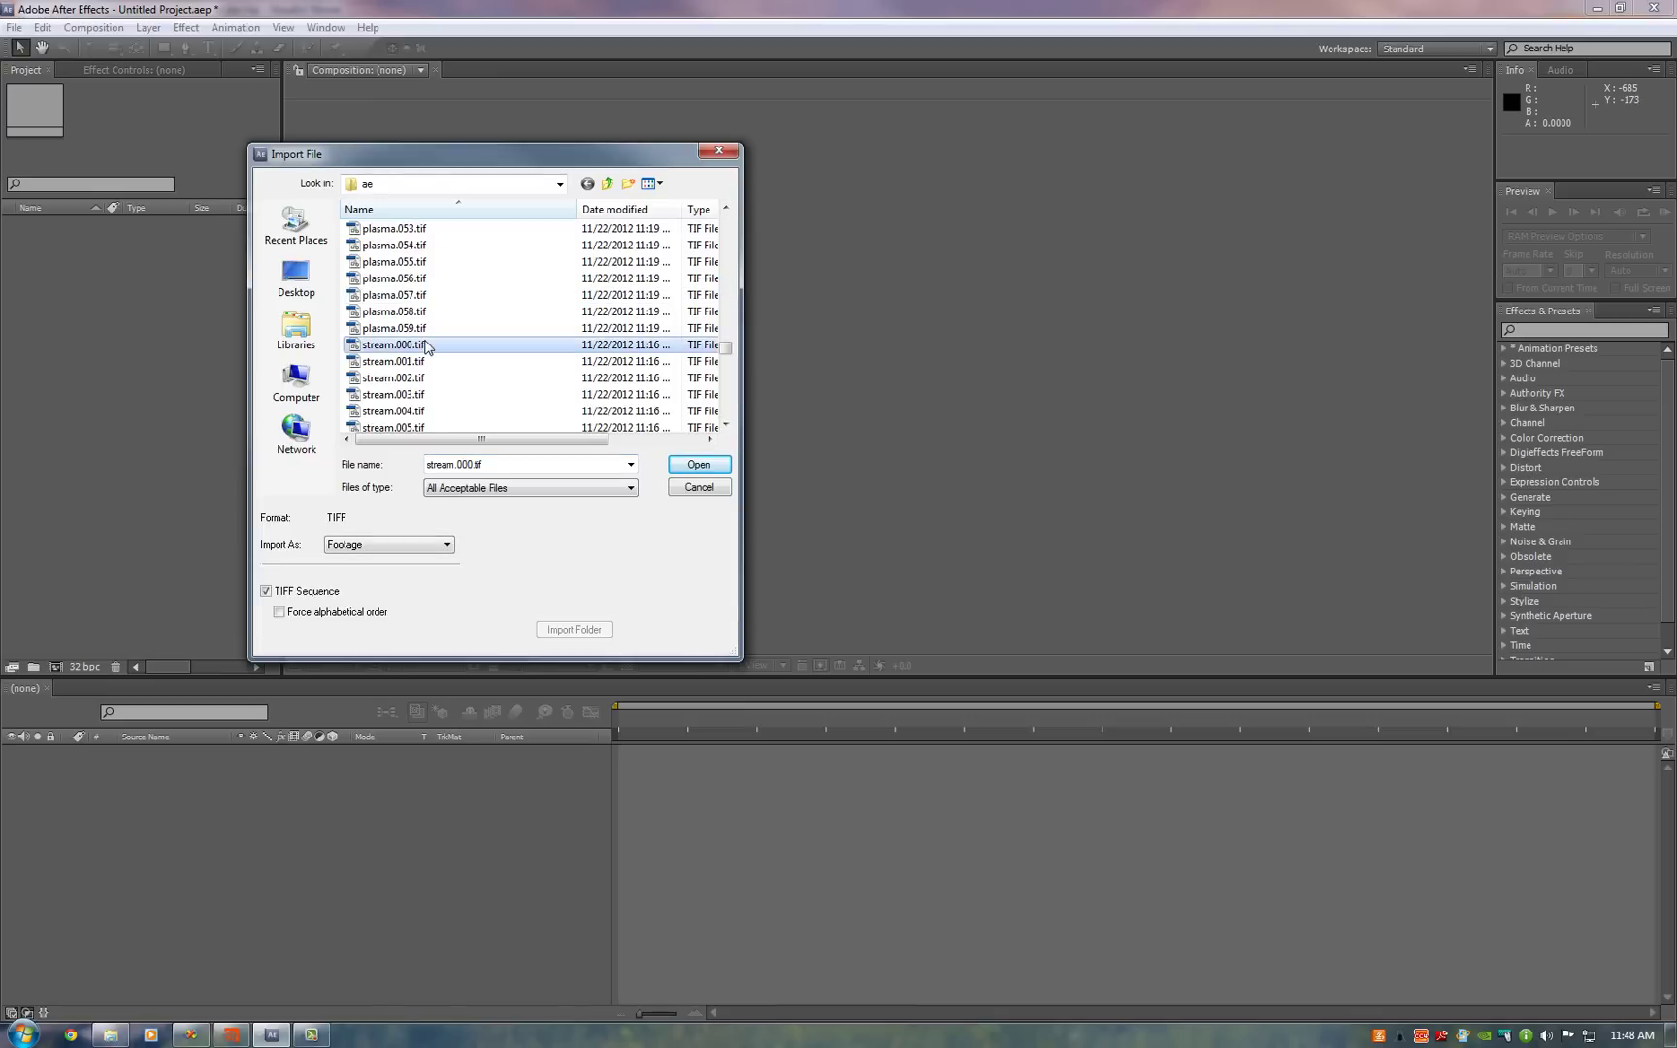
pyautogui.click(698, 464)
# - Interpret the stream footage at 24 fps and build a stream composition from it
pyautogui.rightClick(78, 225)
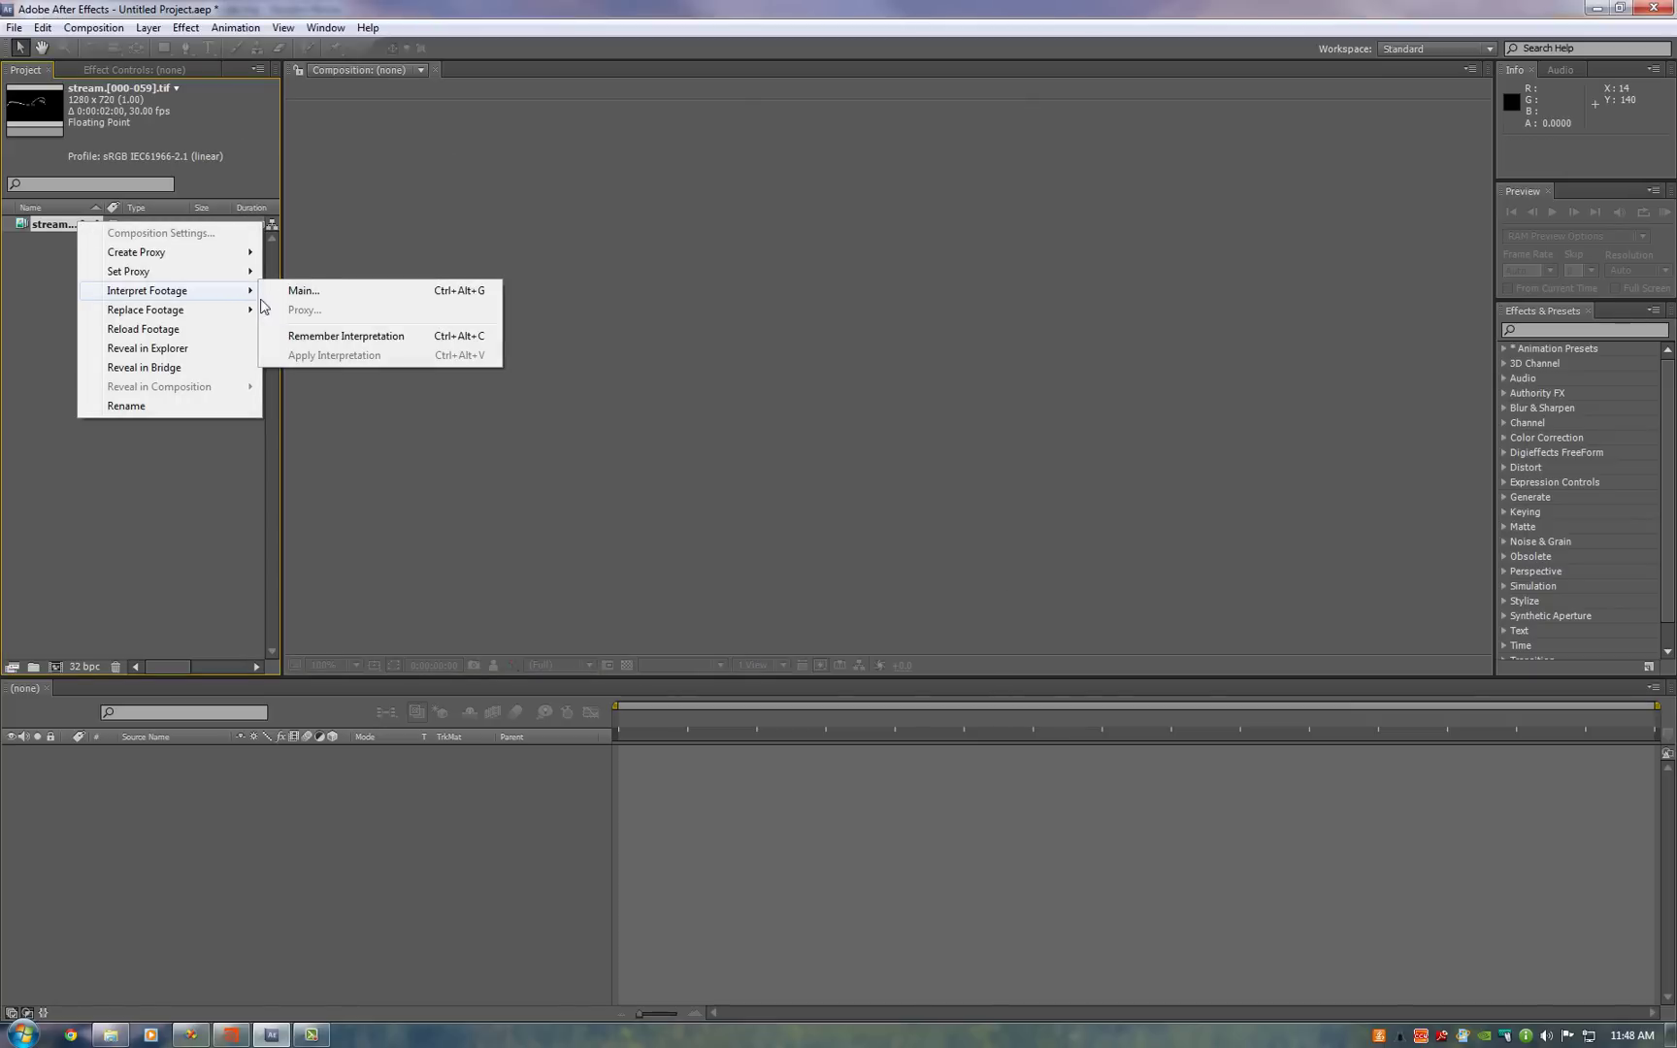
pyautogui.click(304, 290)
pyautogui.click(297, 473)
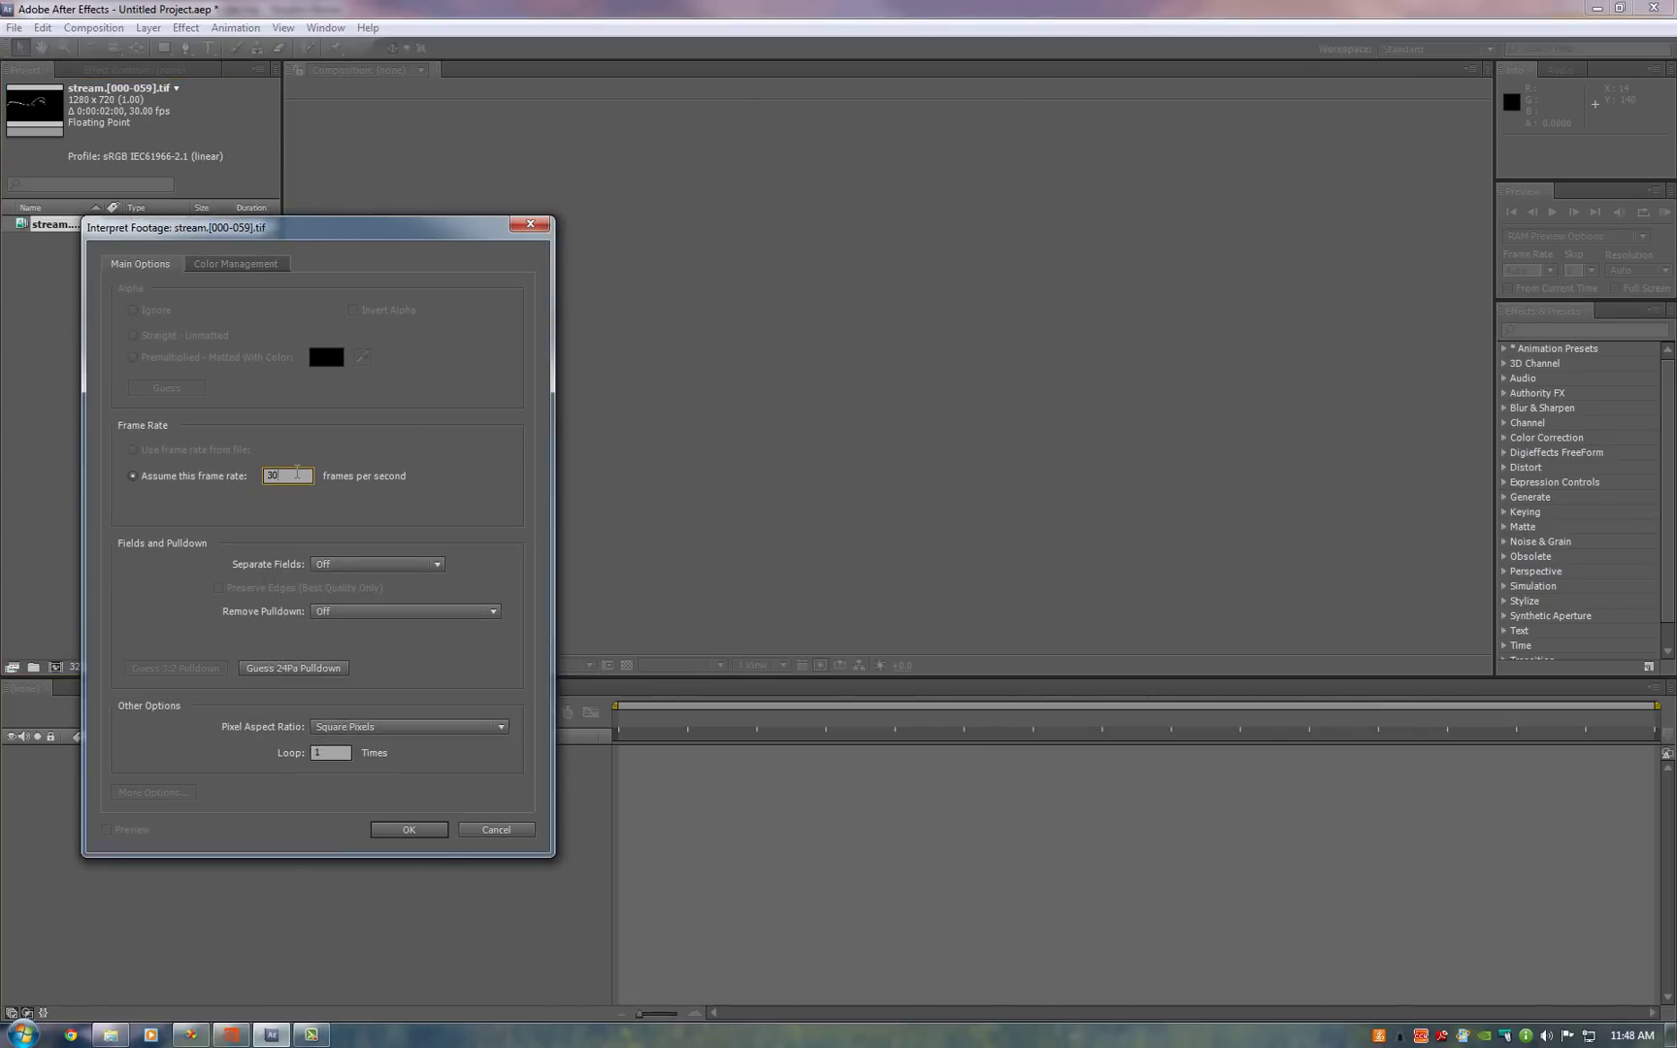
pyautogui.write('24')
pyautogui.click(408, 829)
pyautogui.moveTo(41, 233); pyautogui.dragTo(989, 851)
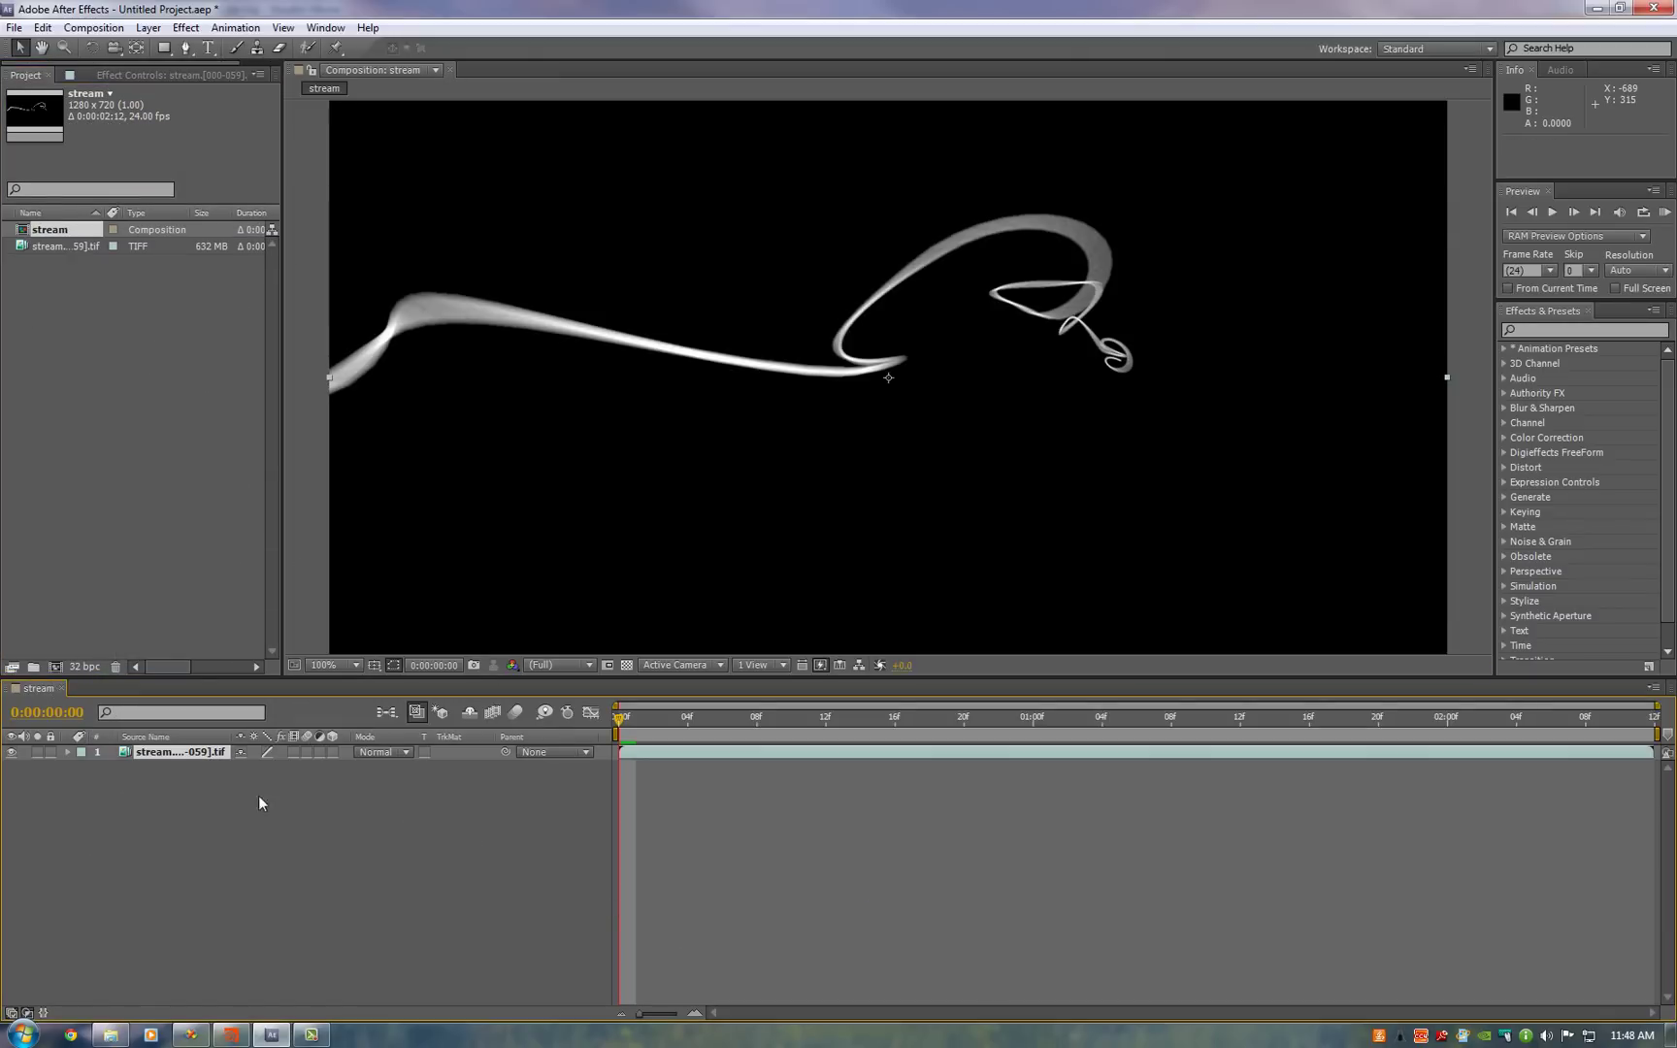
# - Add a black solid to the comp below the stream layer
pyautogui.rightClick(280, 807)
pyautogui.moveTo(374, 827)
pyautogui.click(621, 872)
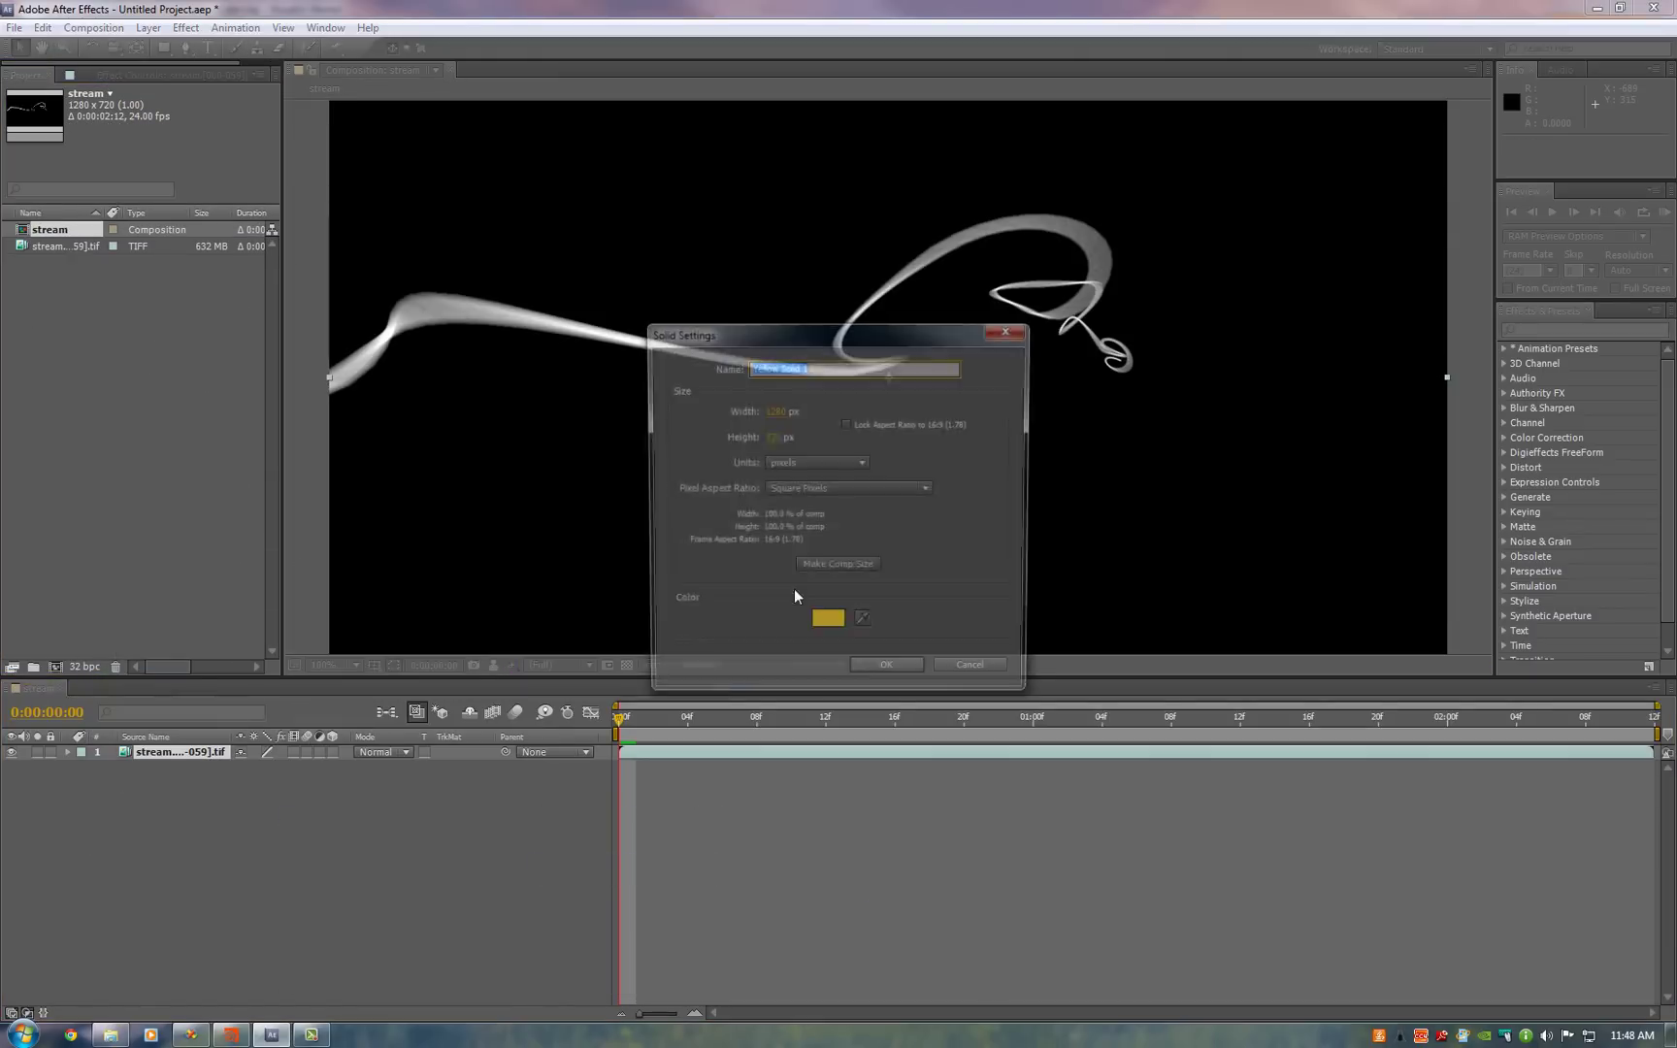
pyautogui.click(826, 624)
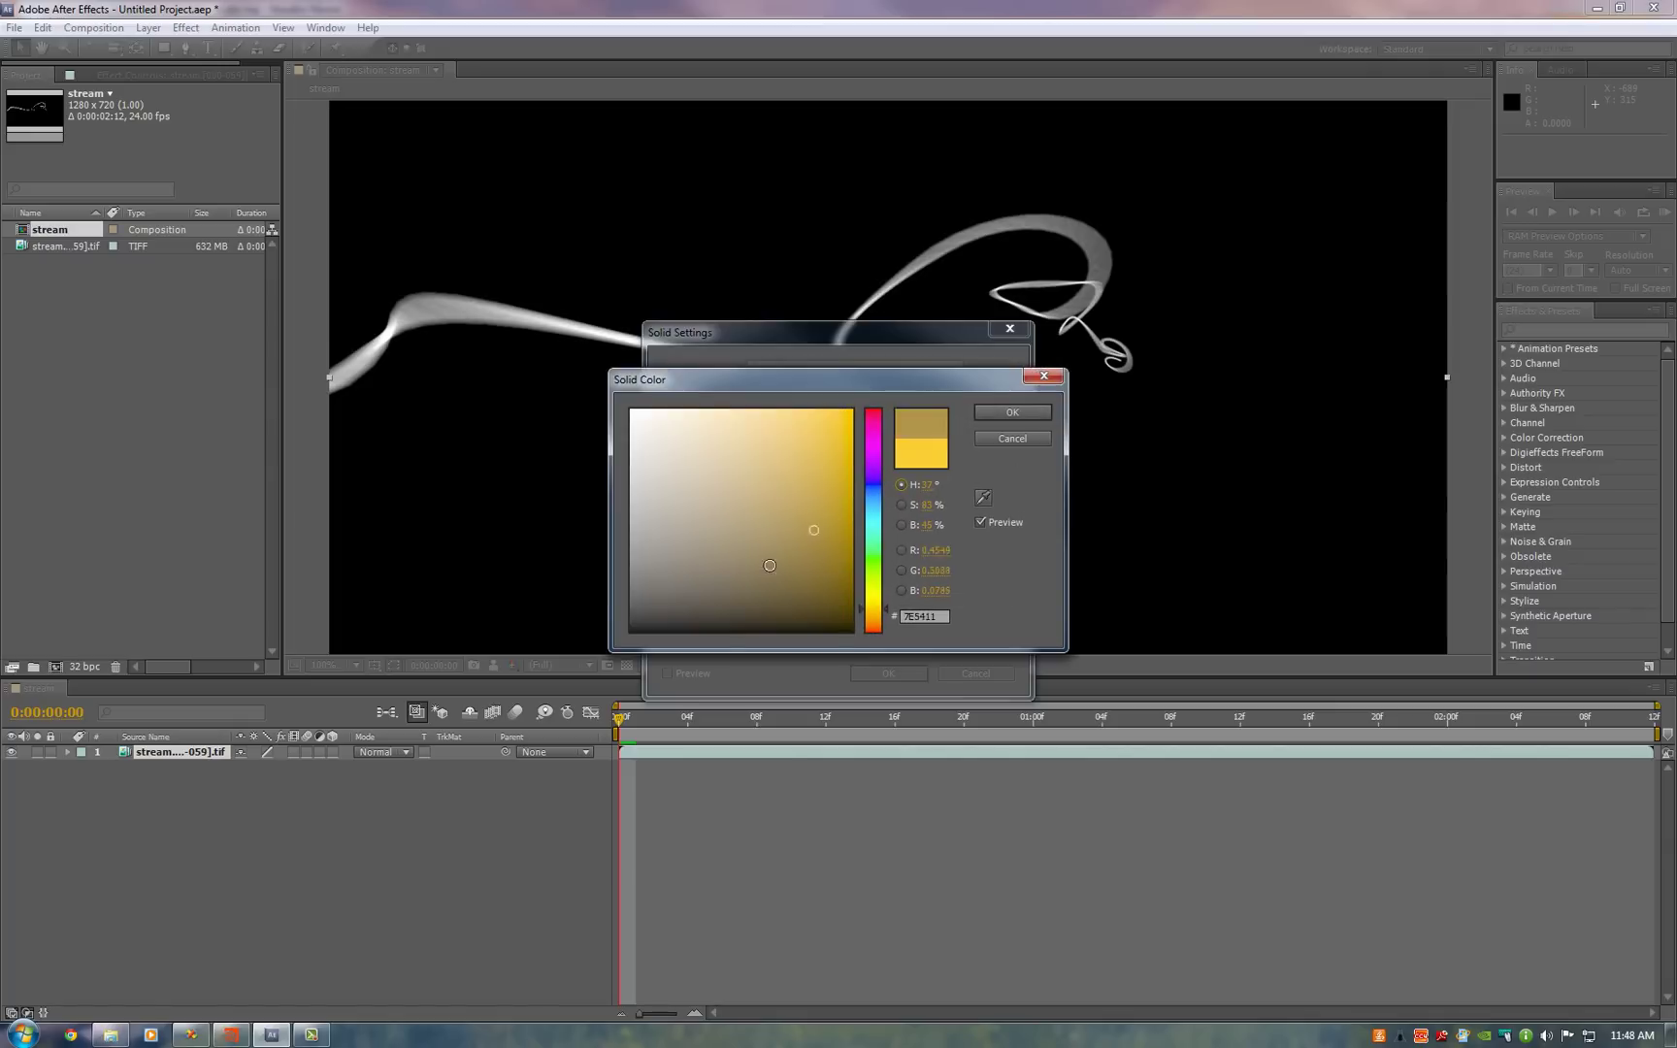
pyautogui.click(1012, 411)
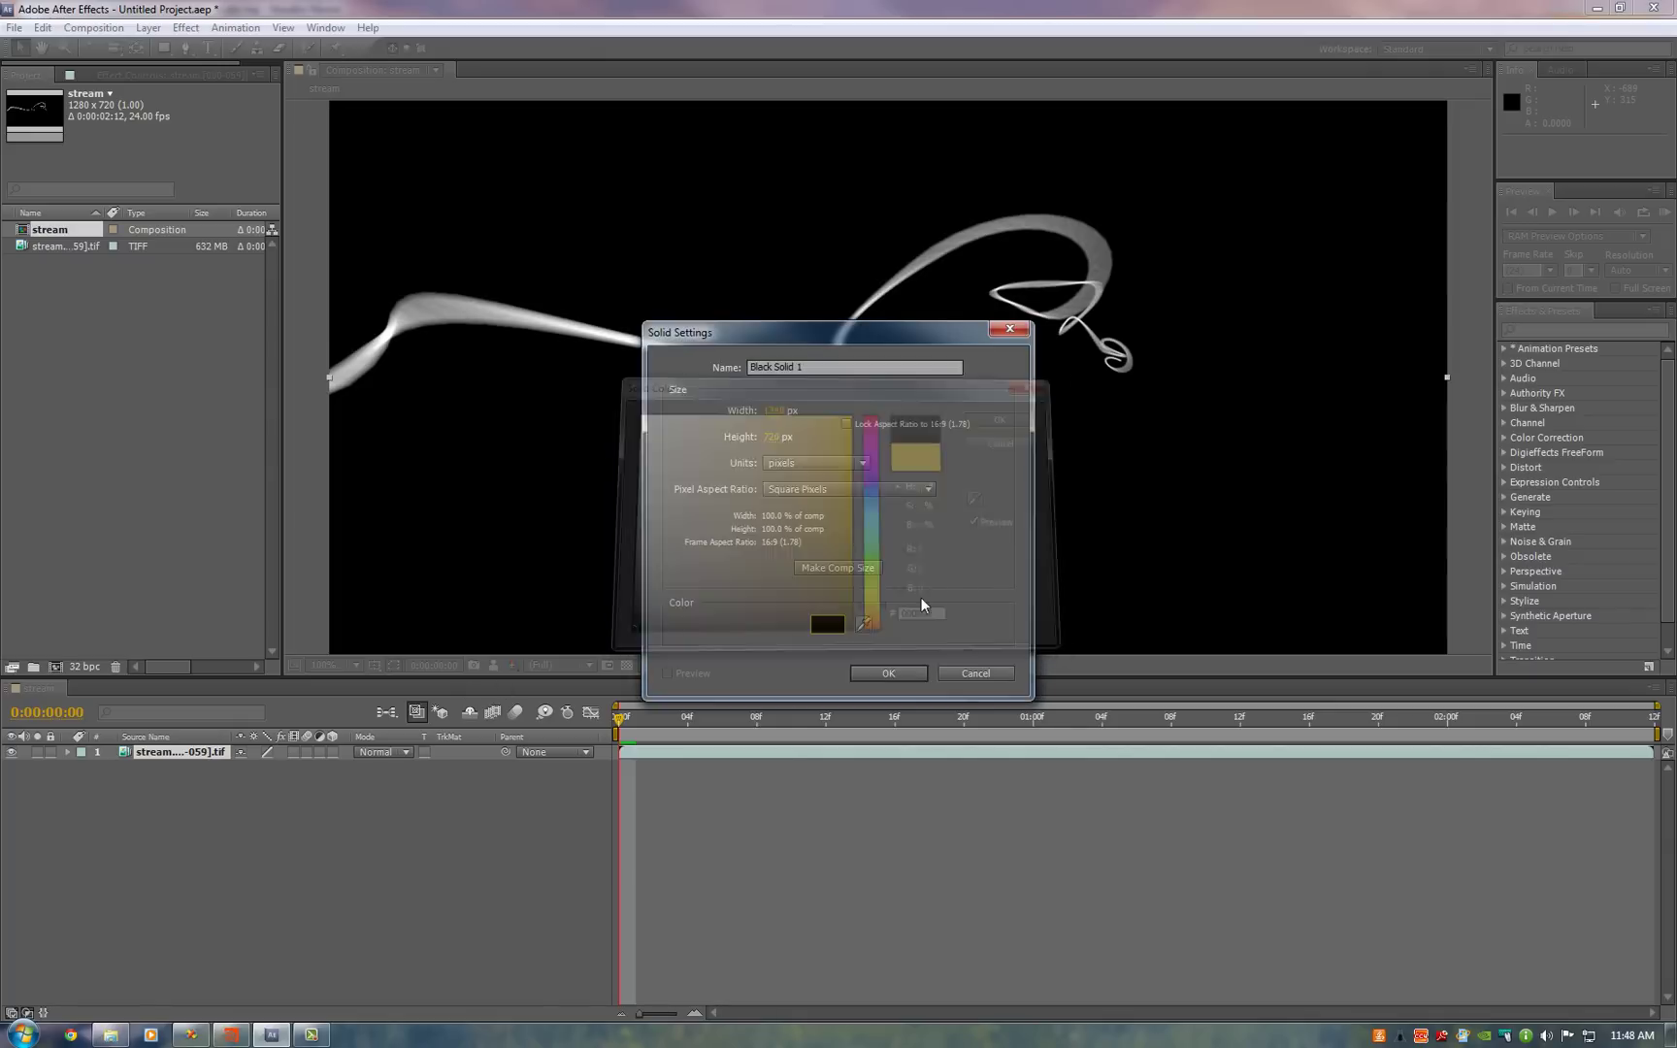
pyautogui.click(886, 672)
pyautogui.moveTo(178, 793); pyautogui.dragTo(177, 793)
# - Start a second solid and name it stream
pyautogui.rightClick(711, 832)
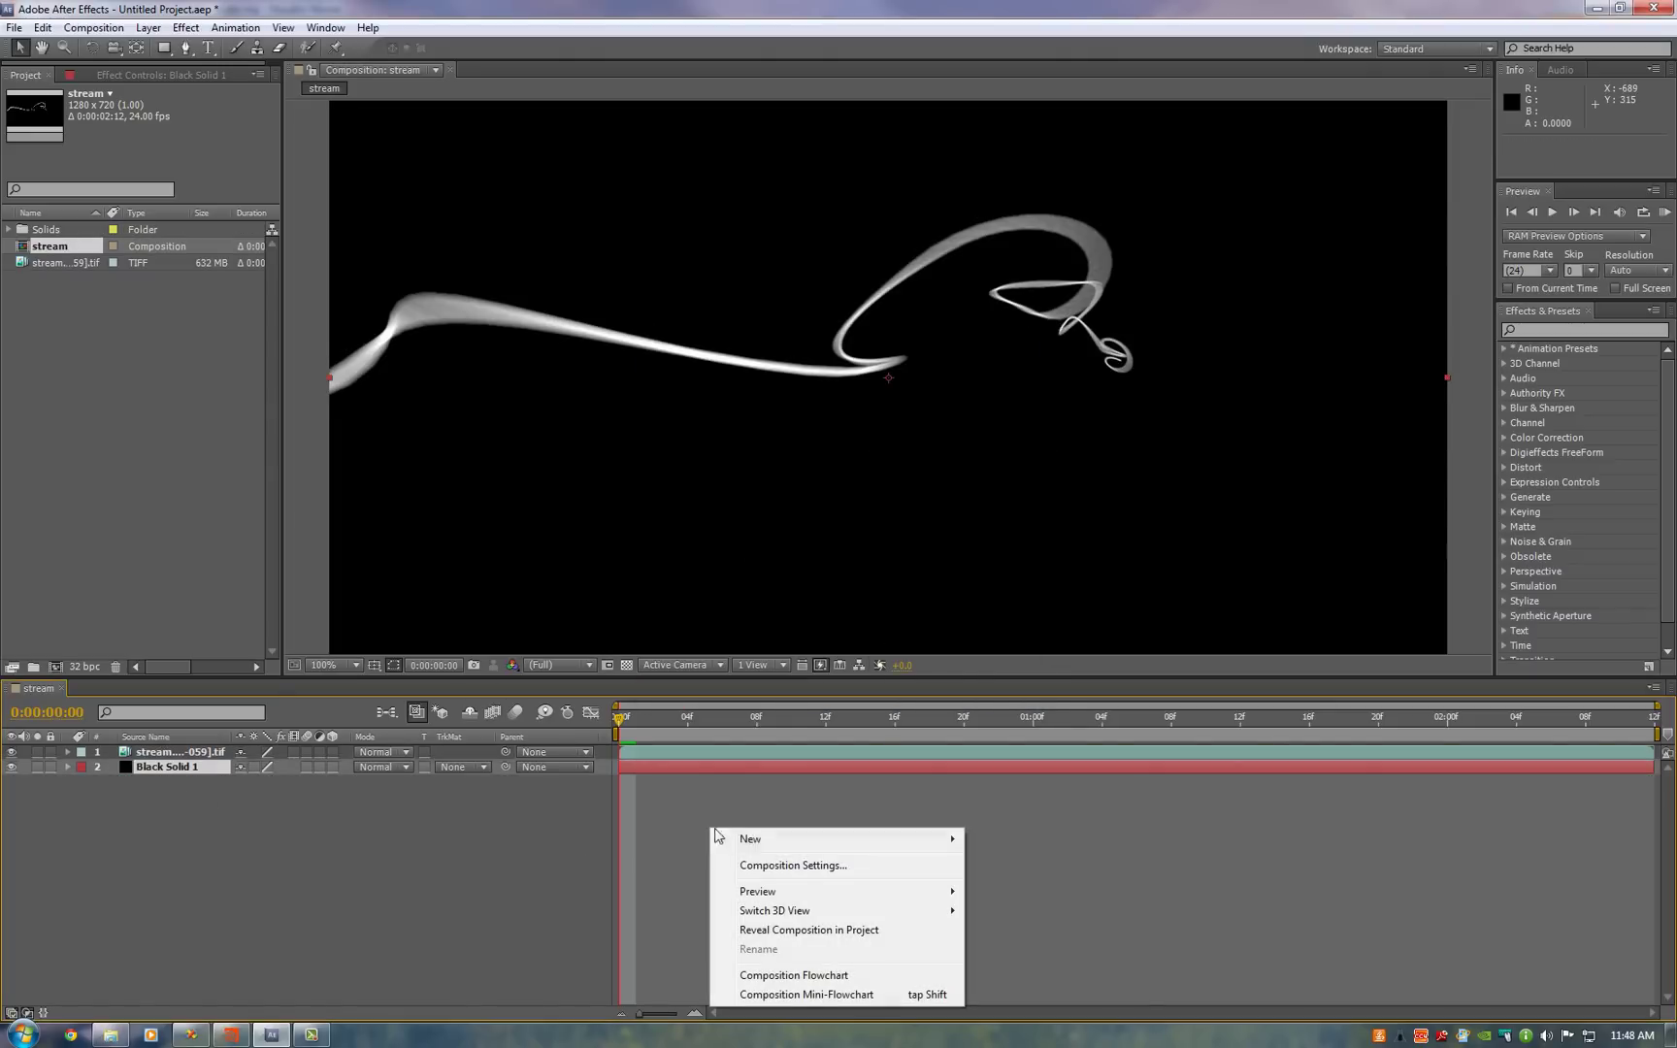
pyautogui.moveTo(752, 841)
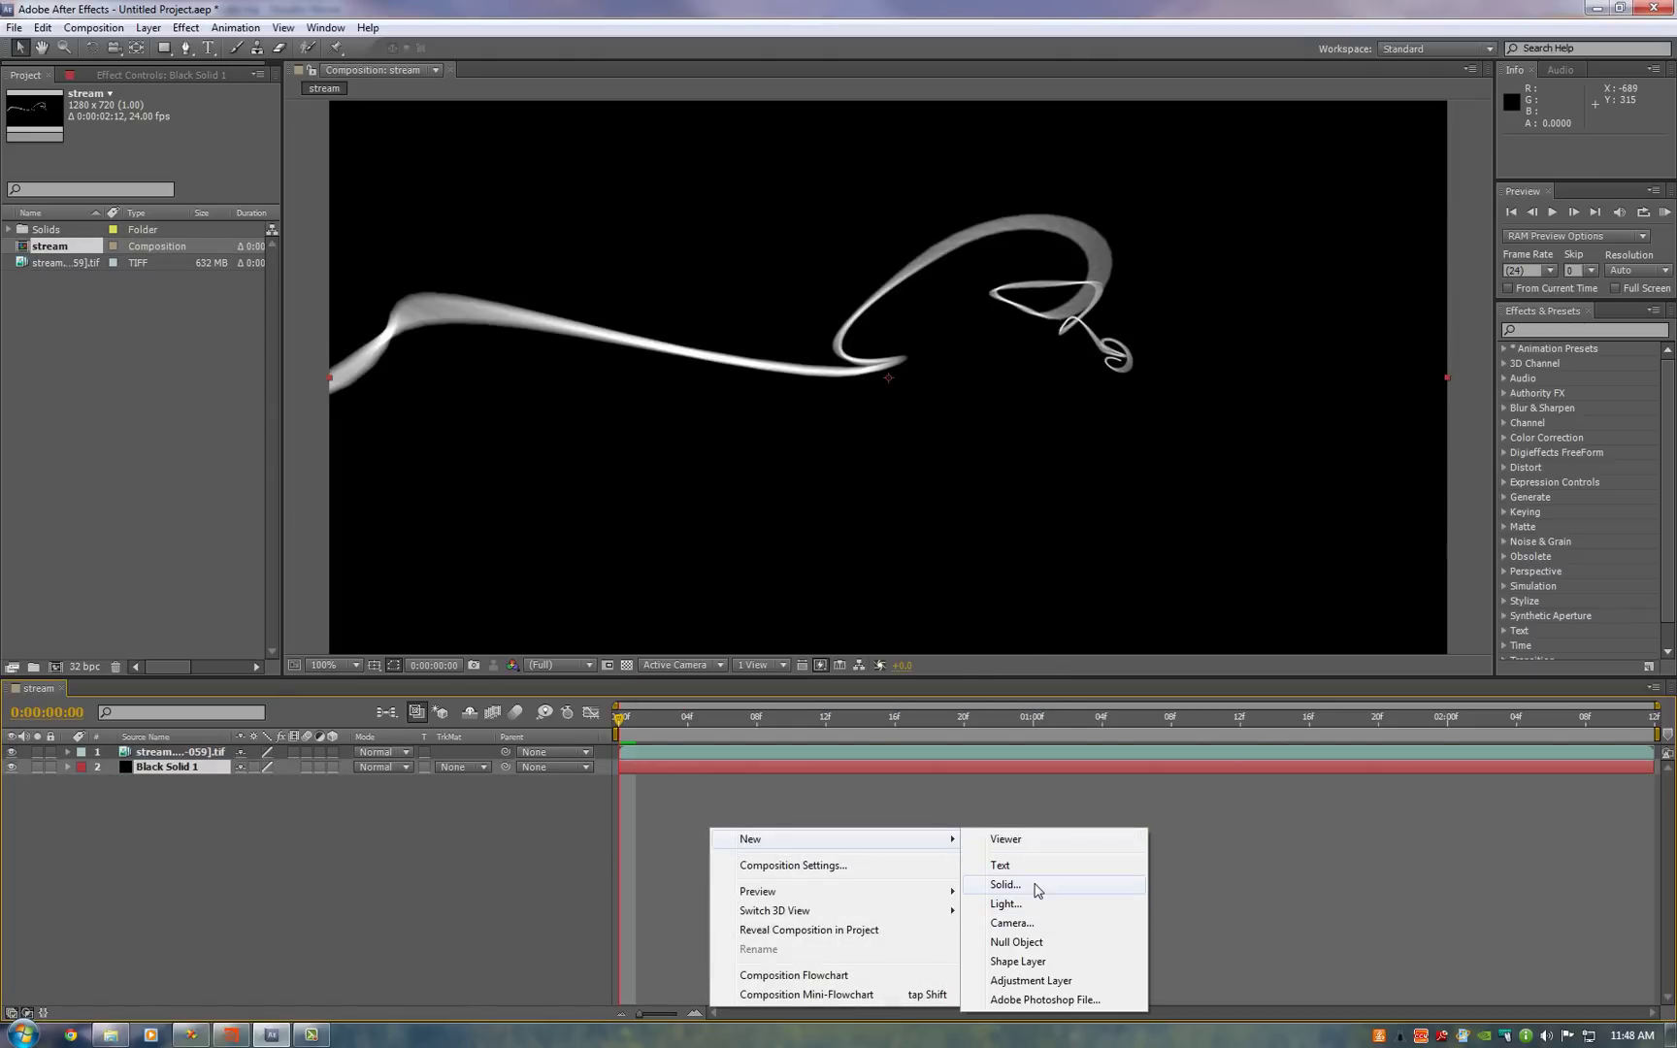
pyautogui.click(1029, 885)
pyautogui.moveTo(822, 374); pyautogui.dragTo(737, 383)
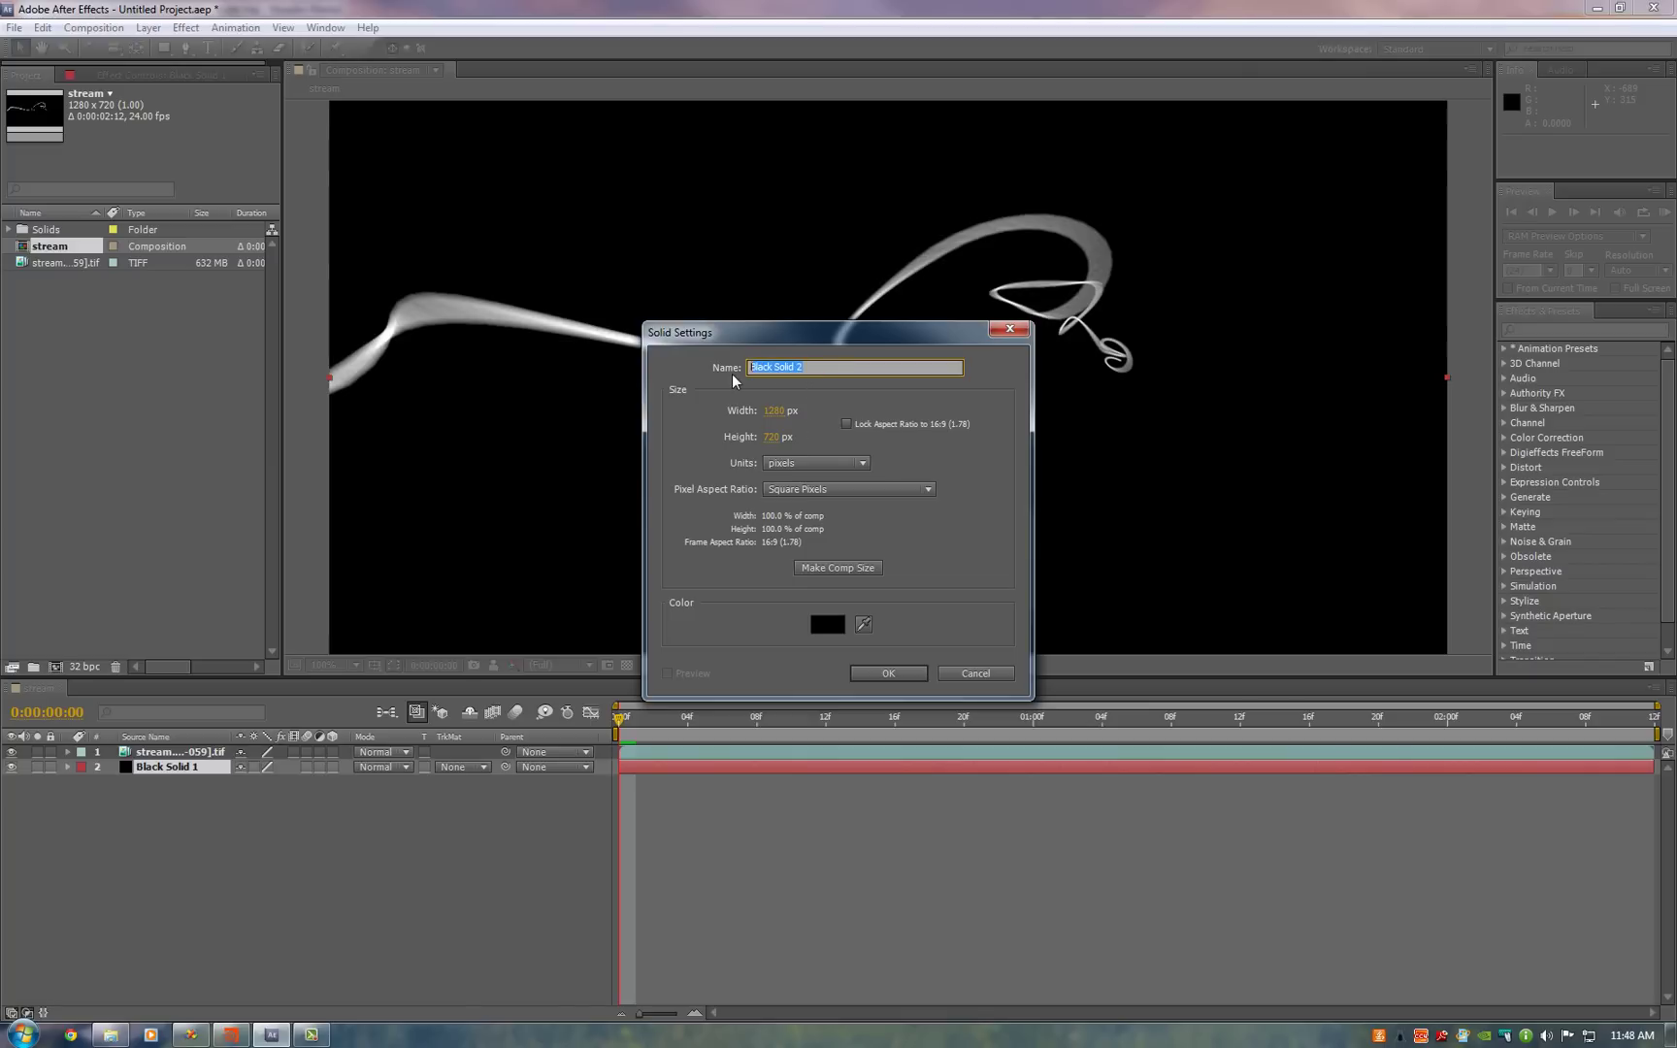
pyautogui.write('stream')
# - Make the stream solid bright yellow, add it, and select the TIFF layer
pyautogui.click(828, 624)
pyautogui.click(832, 410)
pyautogui.click(873, 614)
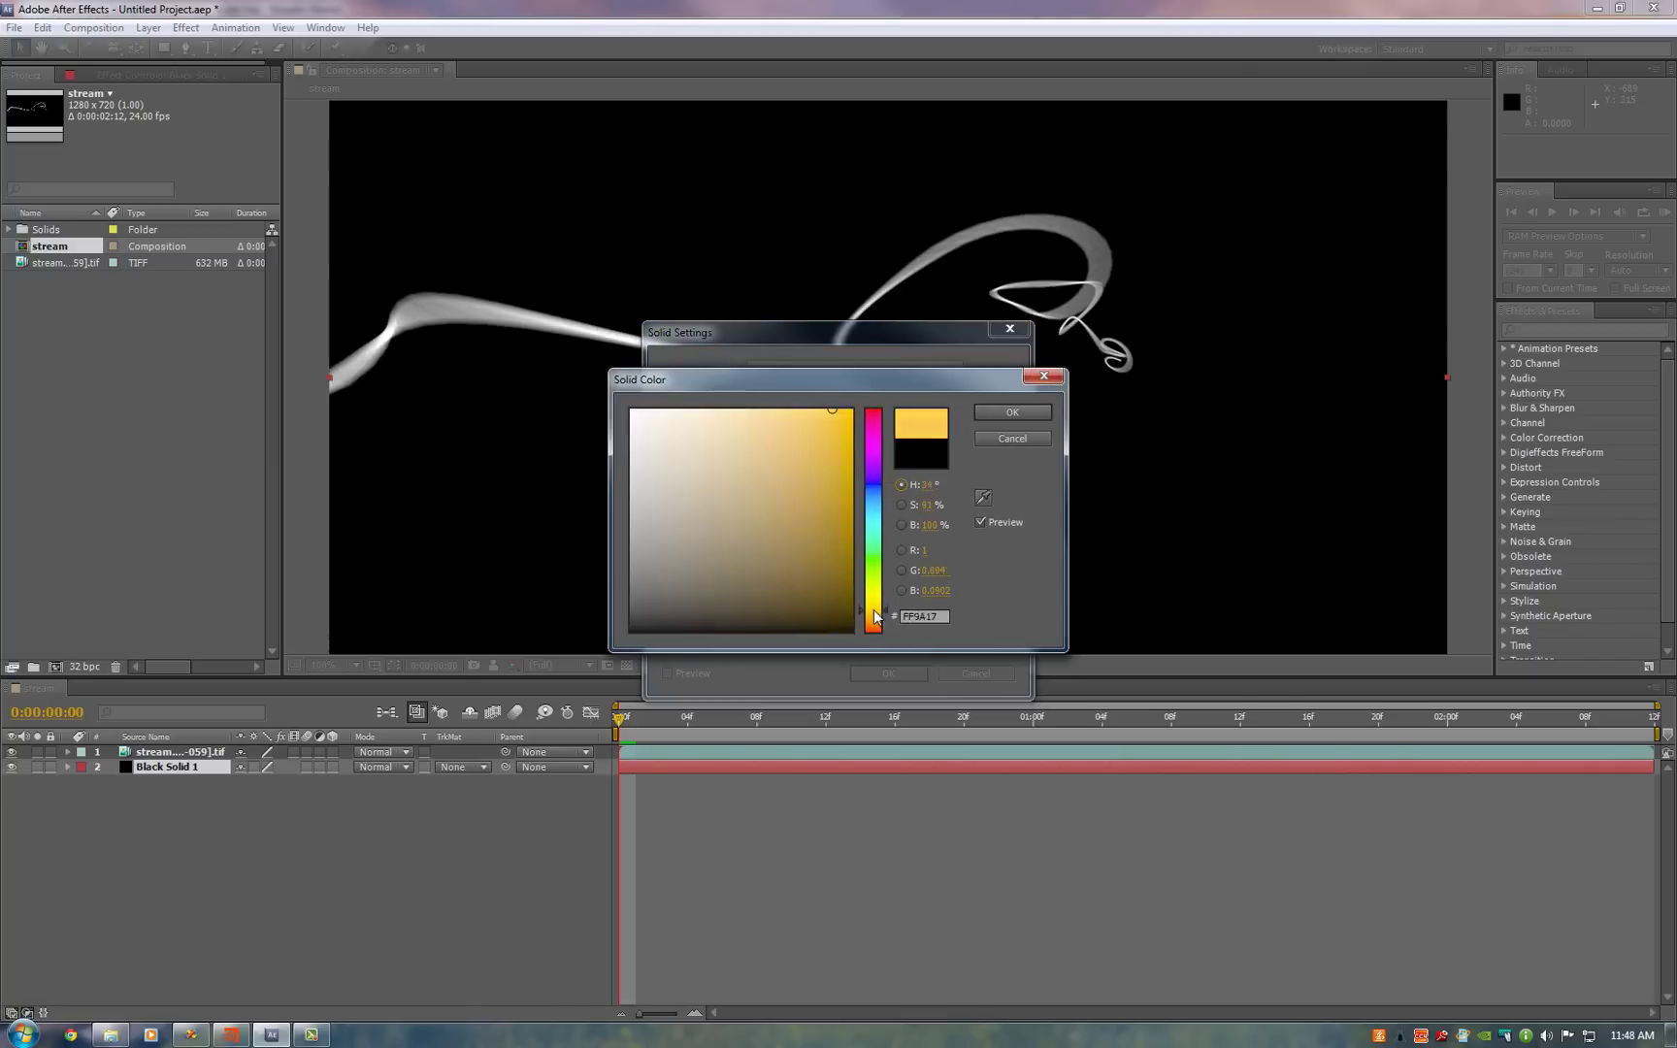
pyautogui.moveTo(873, 614); pyautogui.dragTo(876, 602)
pyautogui.click(839, 409)
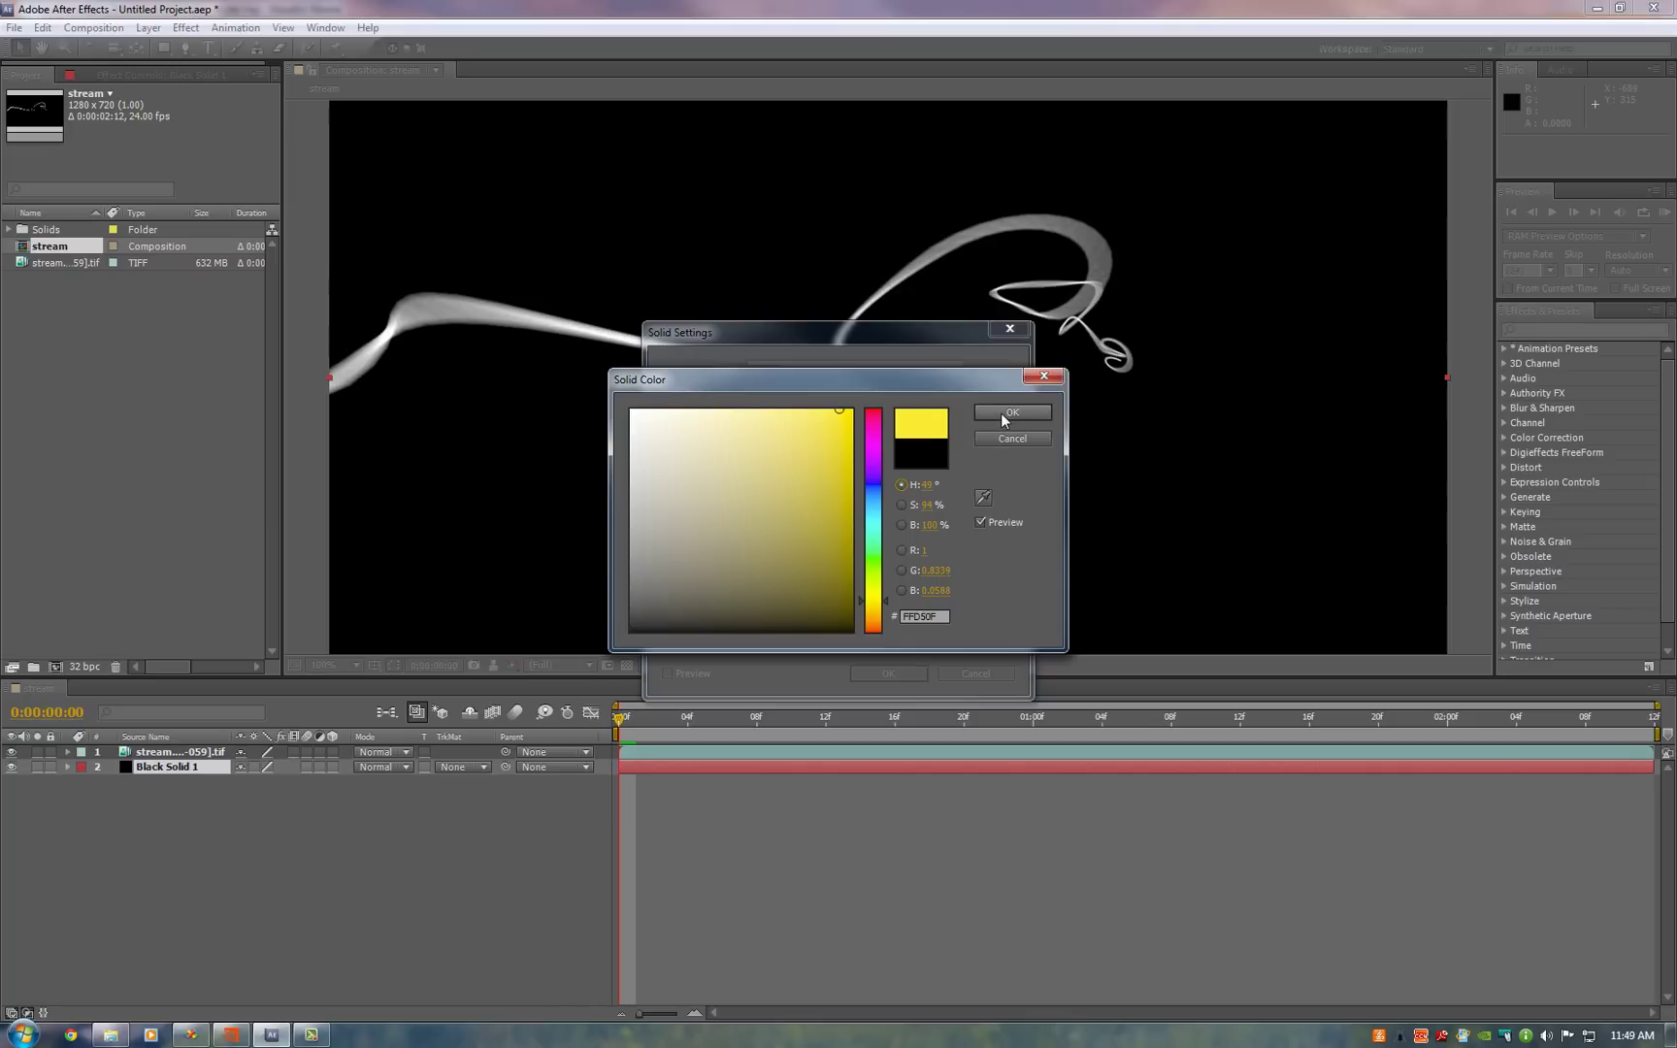
pyautogui.click(1000, 412)
pyautogui.click(896, 673)
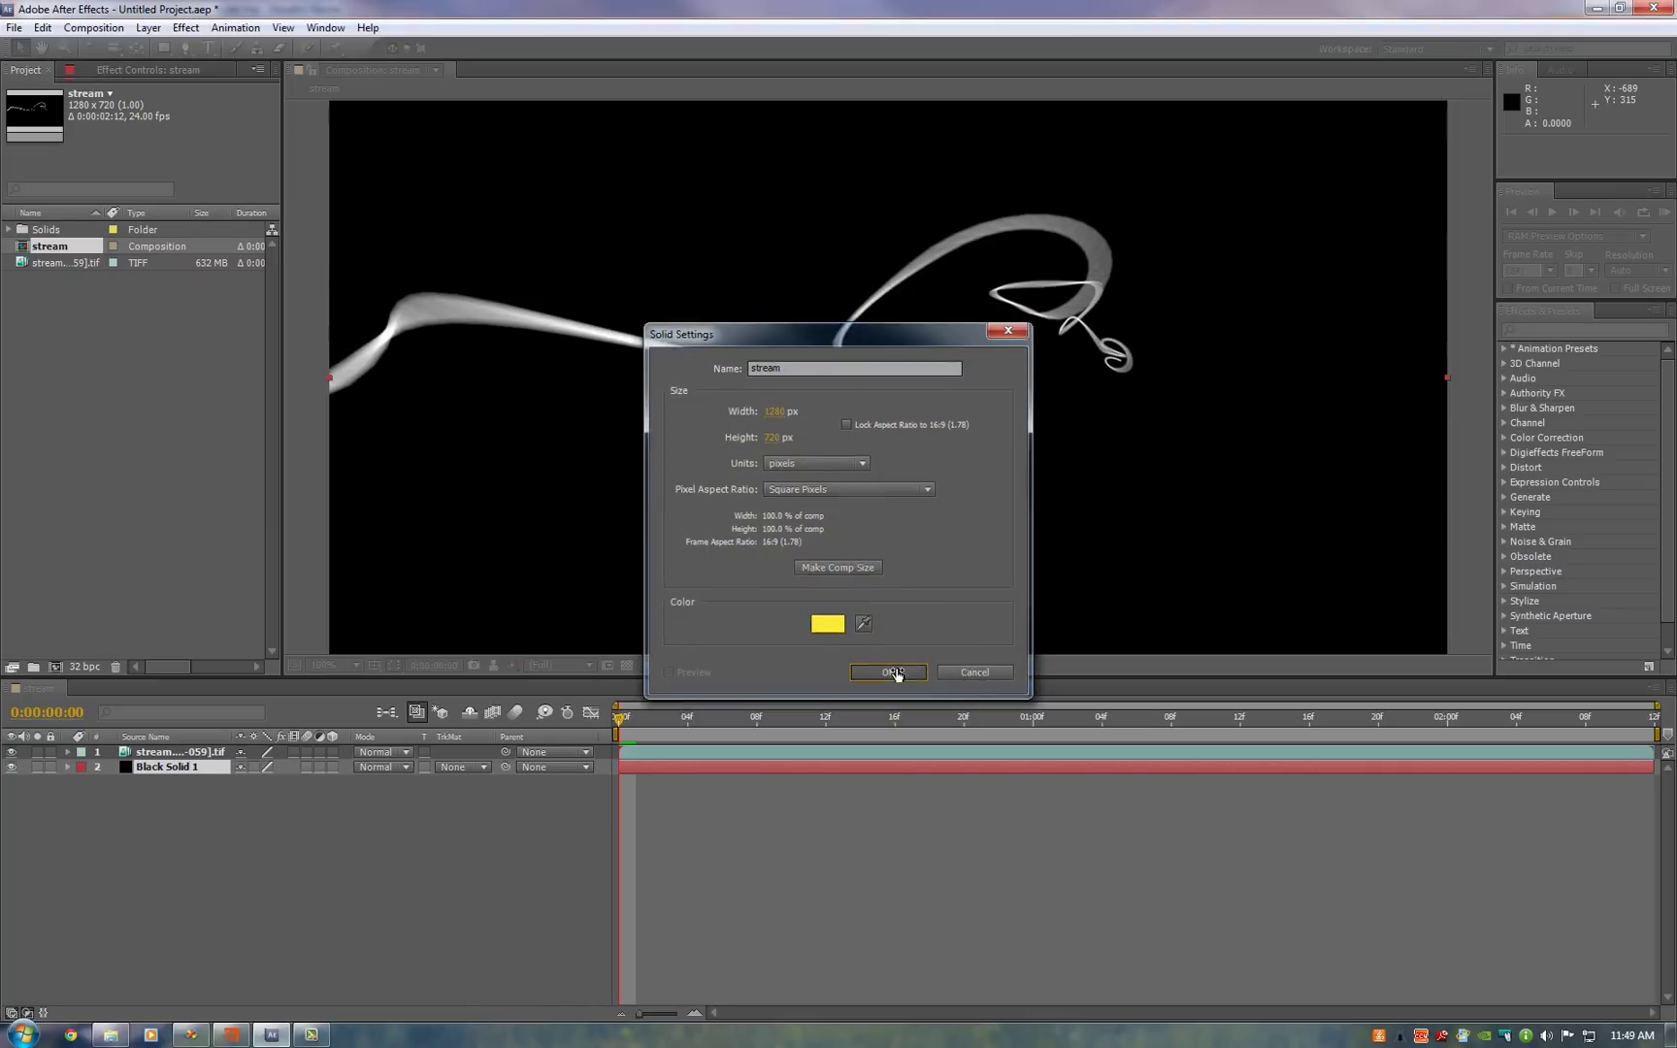
pyautogui.click(314, 816)
pyautogui.click(167, 755)
pyautogui.click(166, 766)
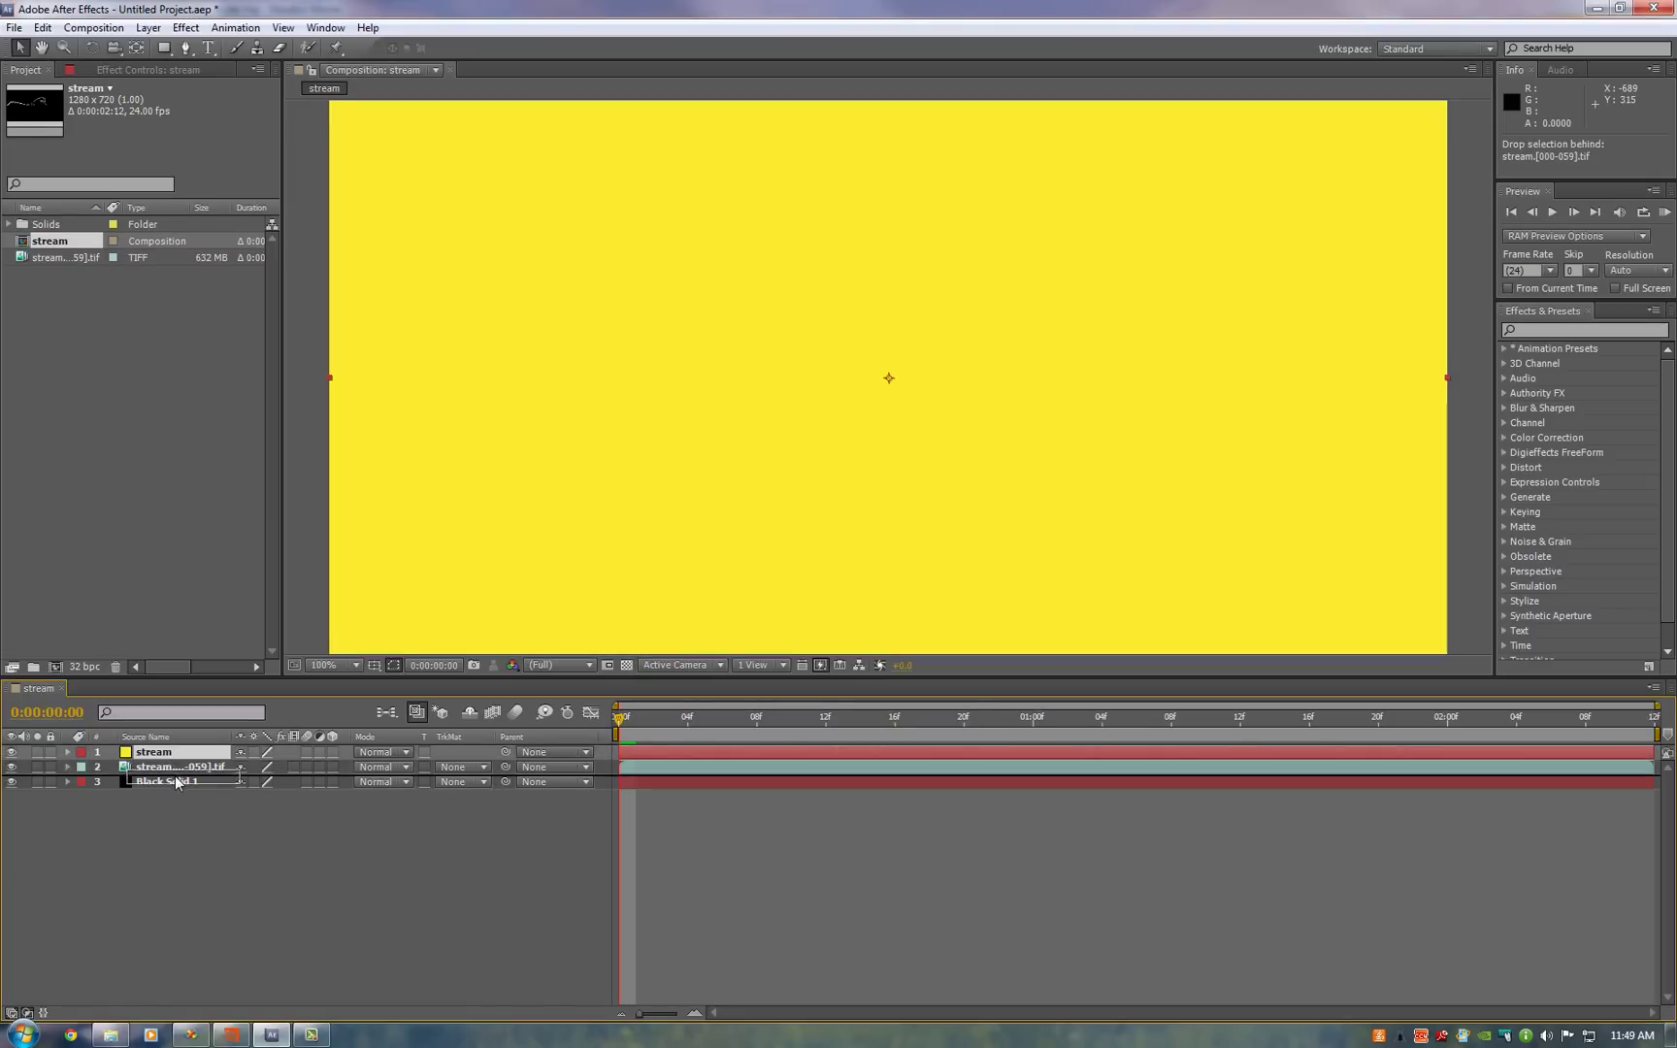
# - Move the TIFF above the yellow solid and set the solid's Track Matte to Luma Matte
pyautogui.hotkey('ctrl', 'shift', ']')
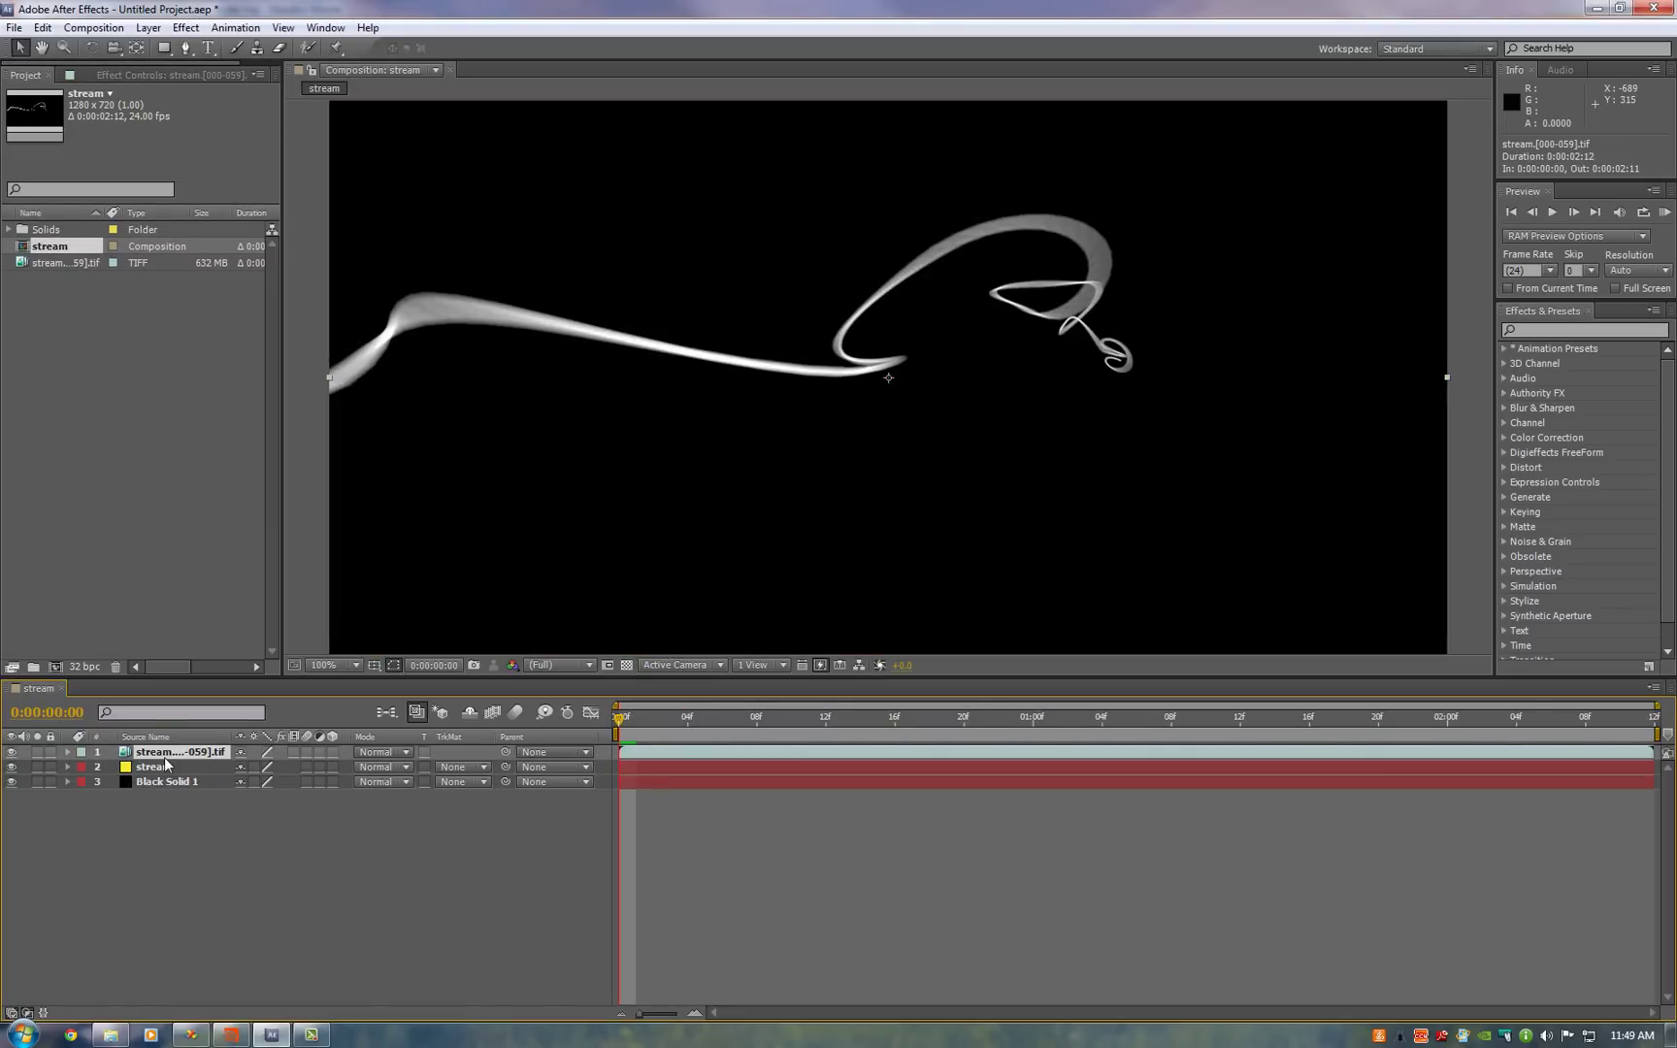
pyautogui.click(185, 772)
pyautogui.click(466, 768)
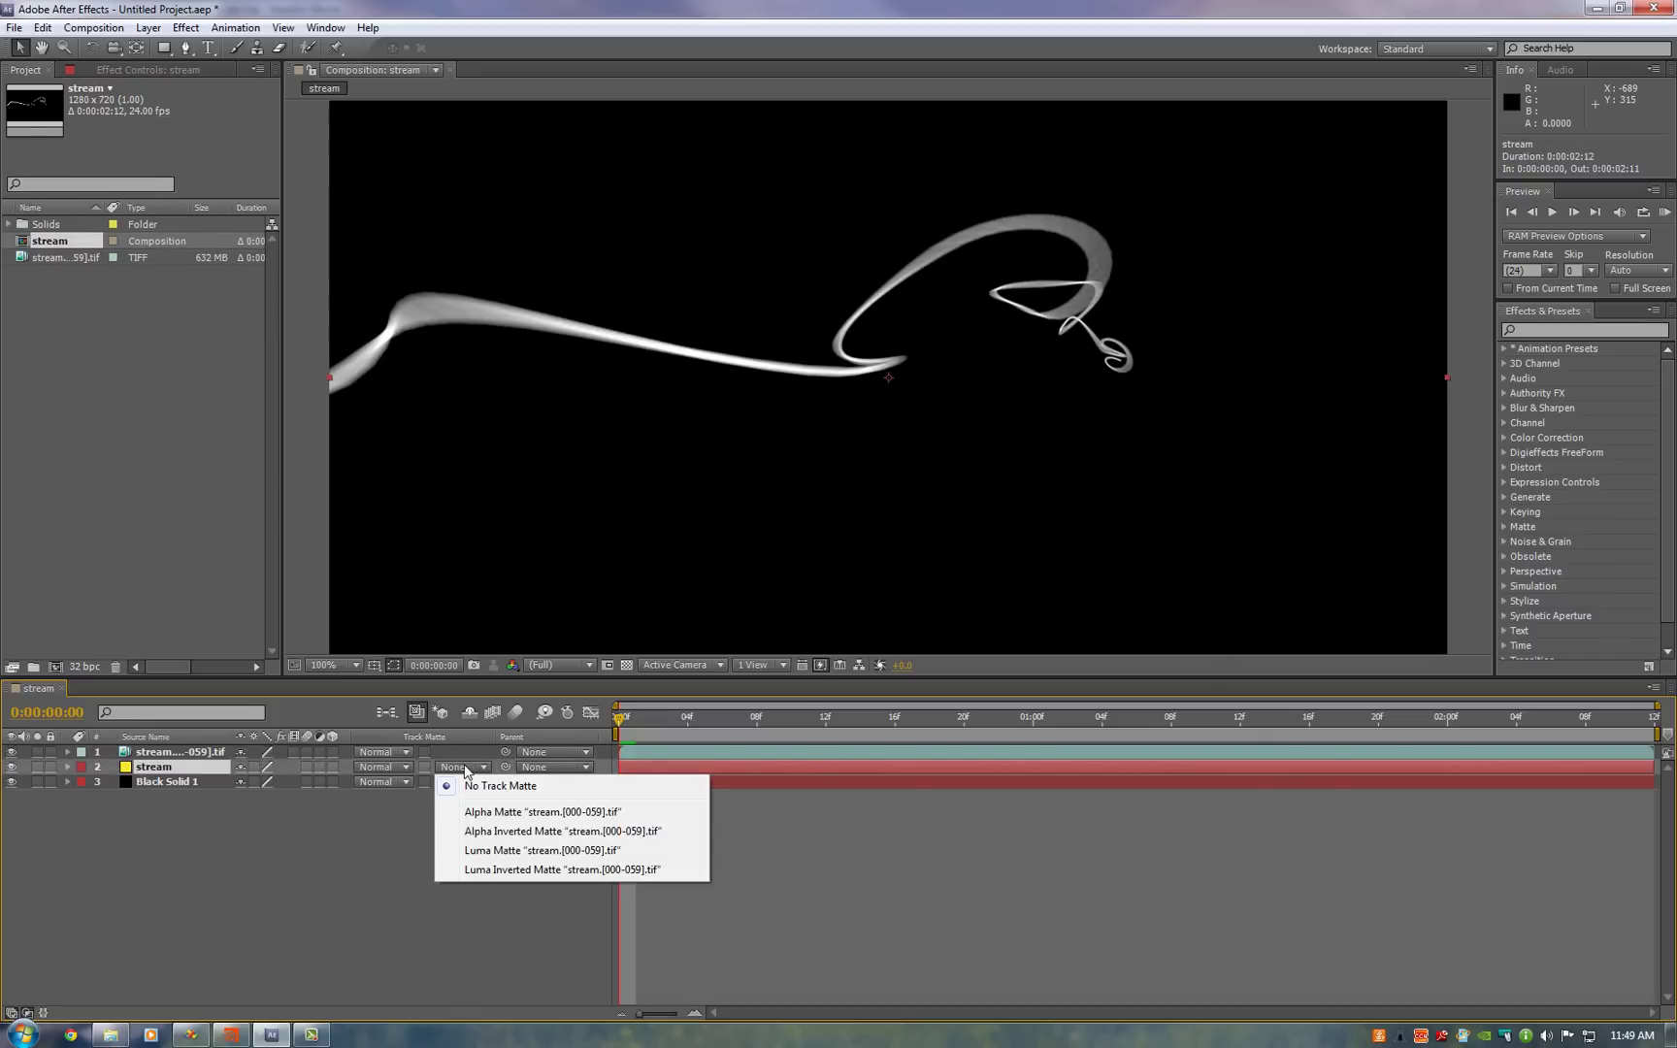
pyautogui.click(656, 854)
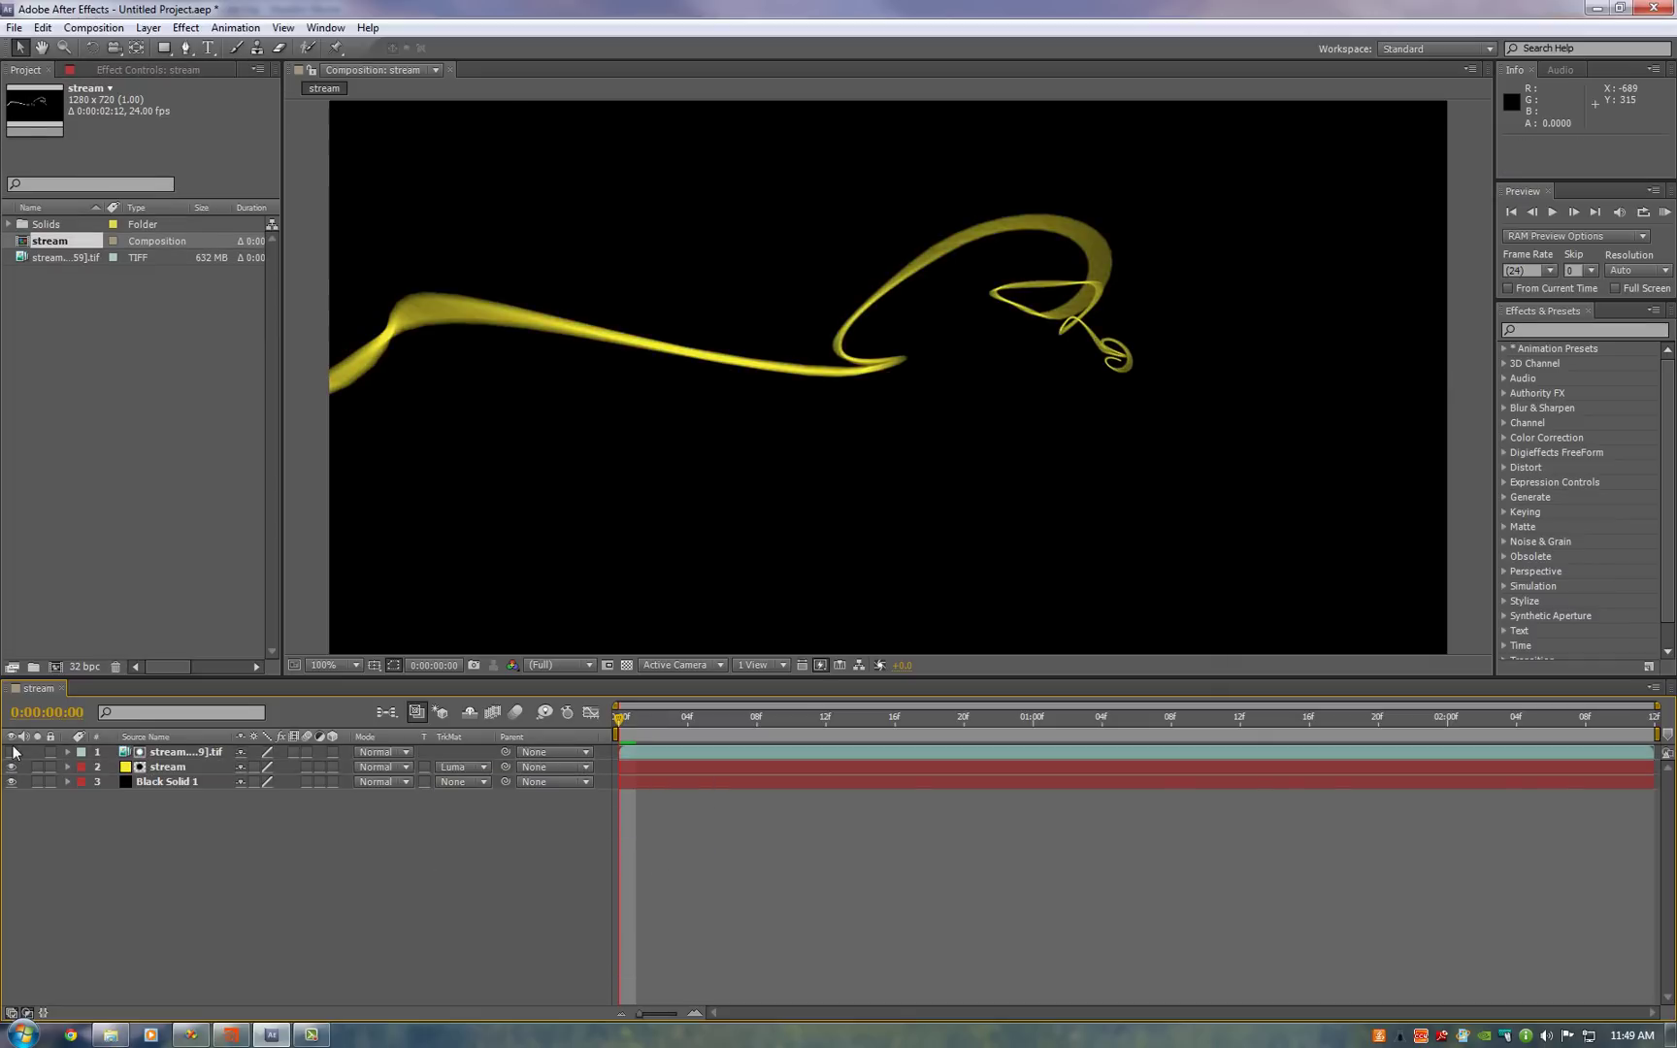
# - Select all three layers and pre-compose them
pyautogui.click(186, 753)
pyautogui.keyDown('shift'); pyautogui.click(184, 783); pyautogui.keyUp('shift')
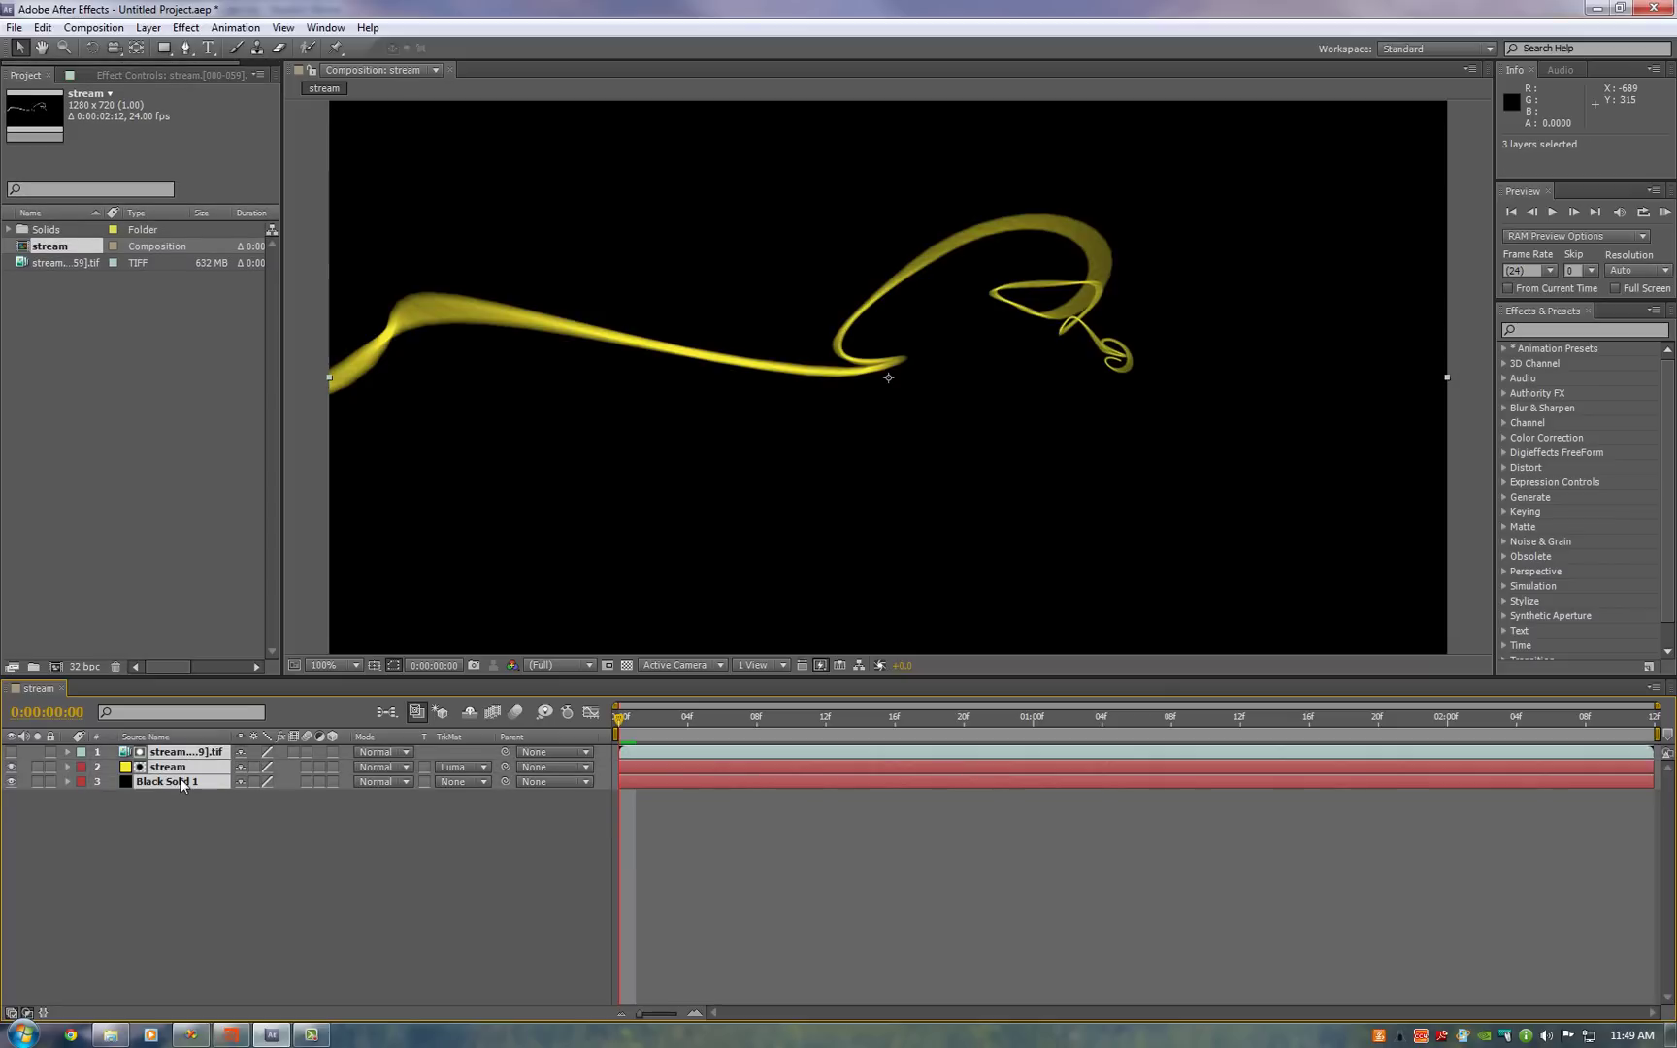
pyautogui.click(158, 31)
pyautogui.click(191, 651)
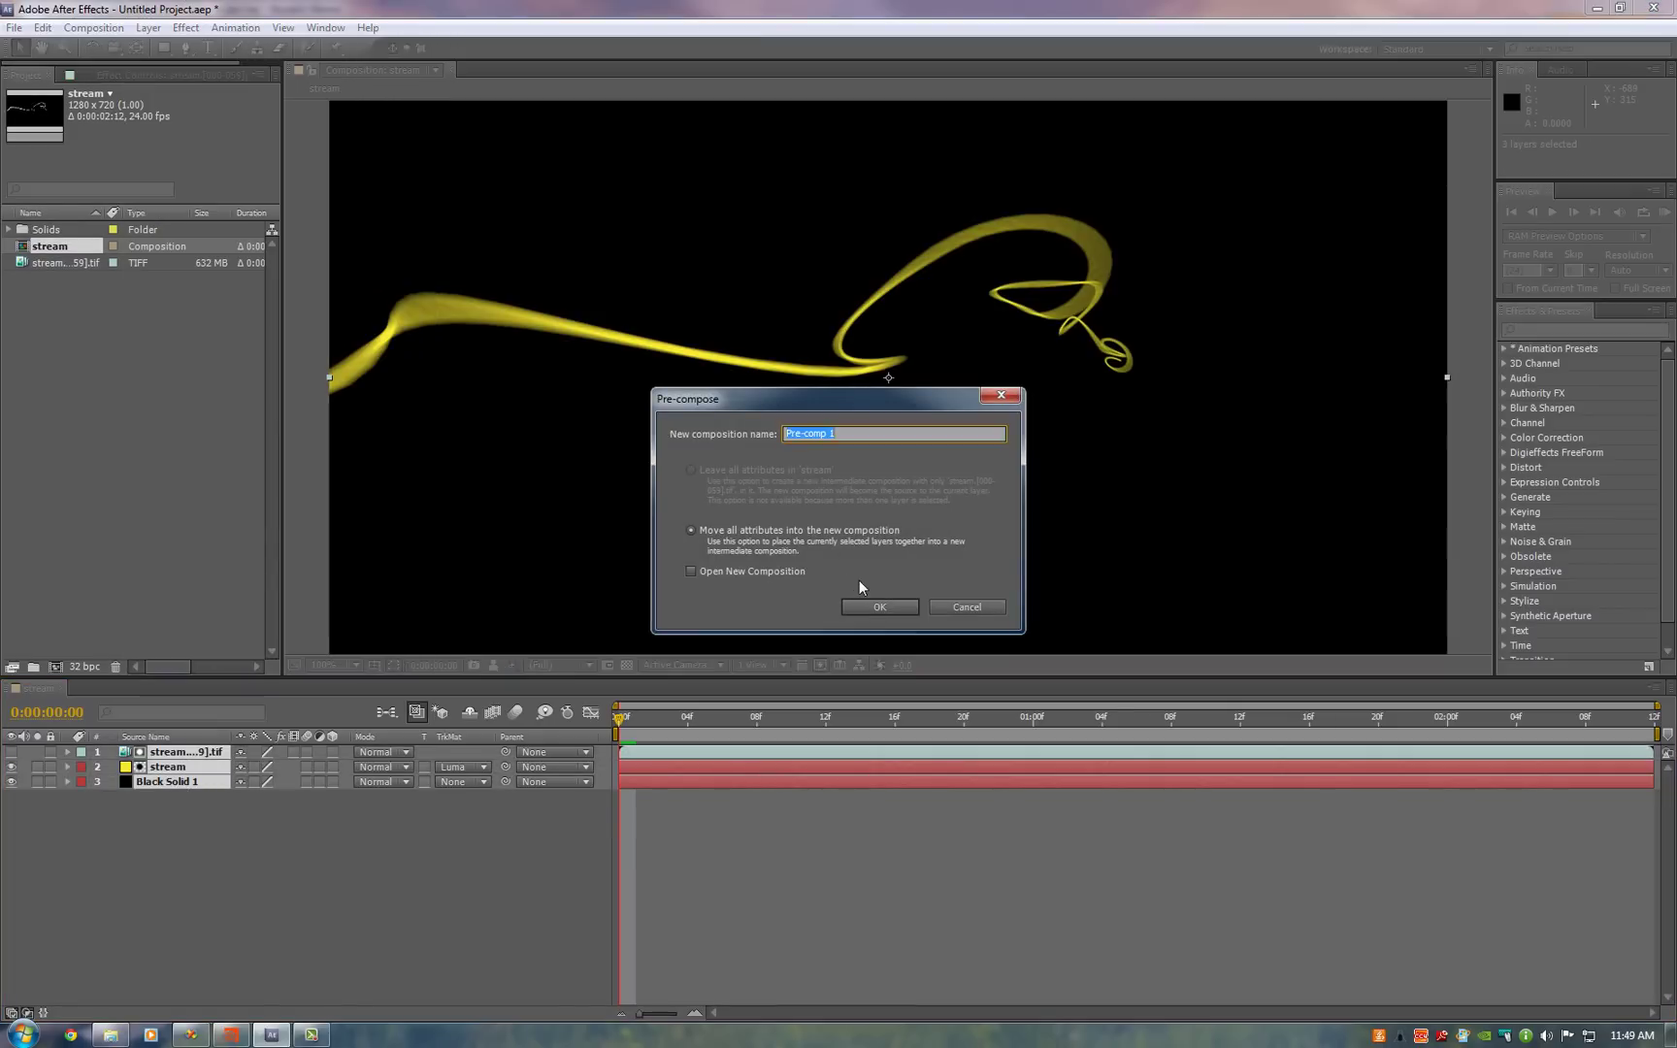
# - Create Pre-comp 1 and rename its layer to stream
pyautogui.click(878, 607)
pyautogui.rightClick(190, 755)
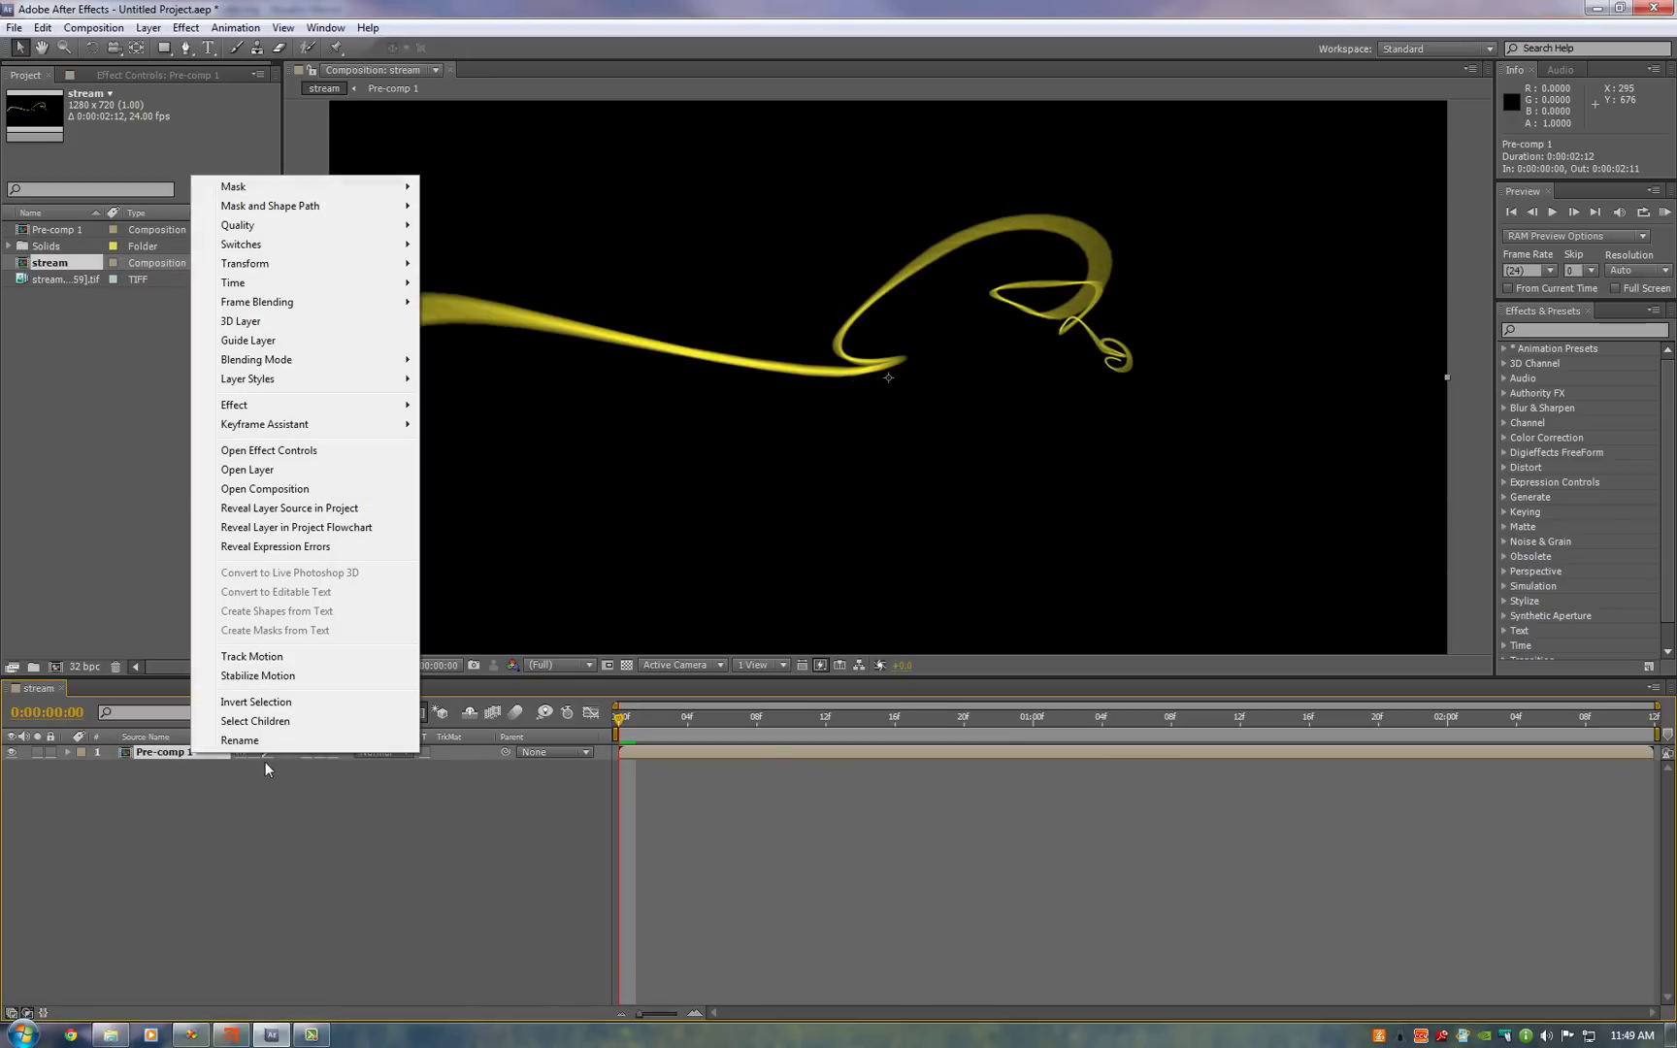
pyautogui.click(260, 745)
pyautogui.write('stream')
pyautogui.press('Return')
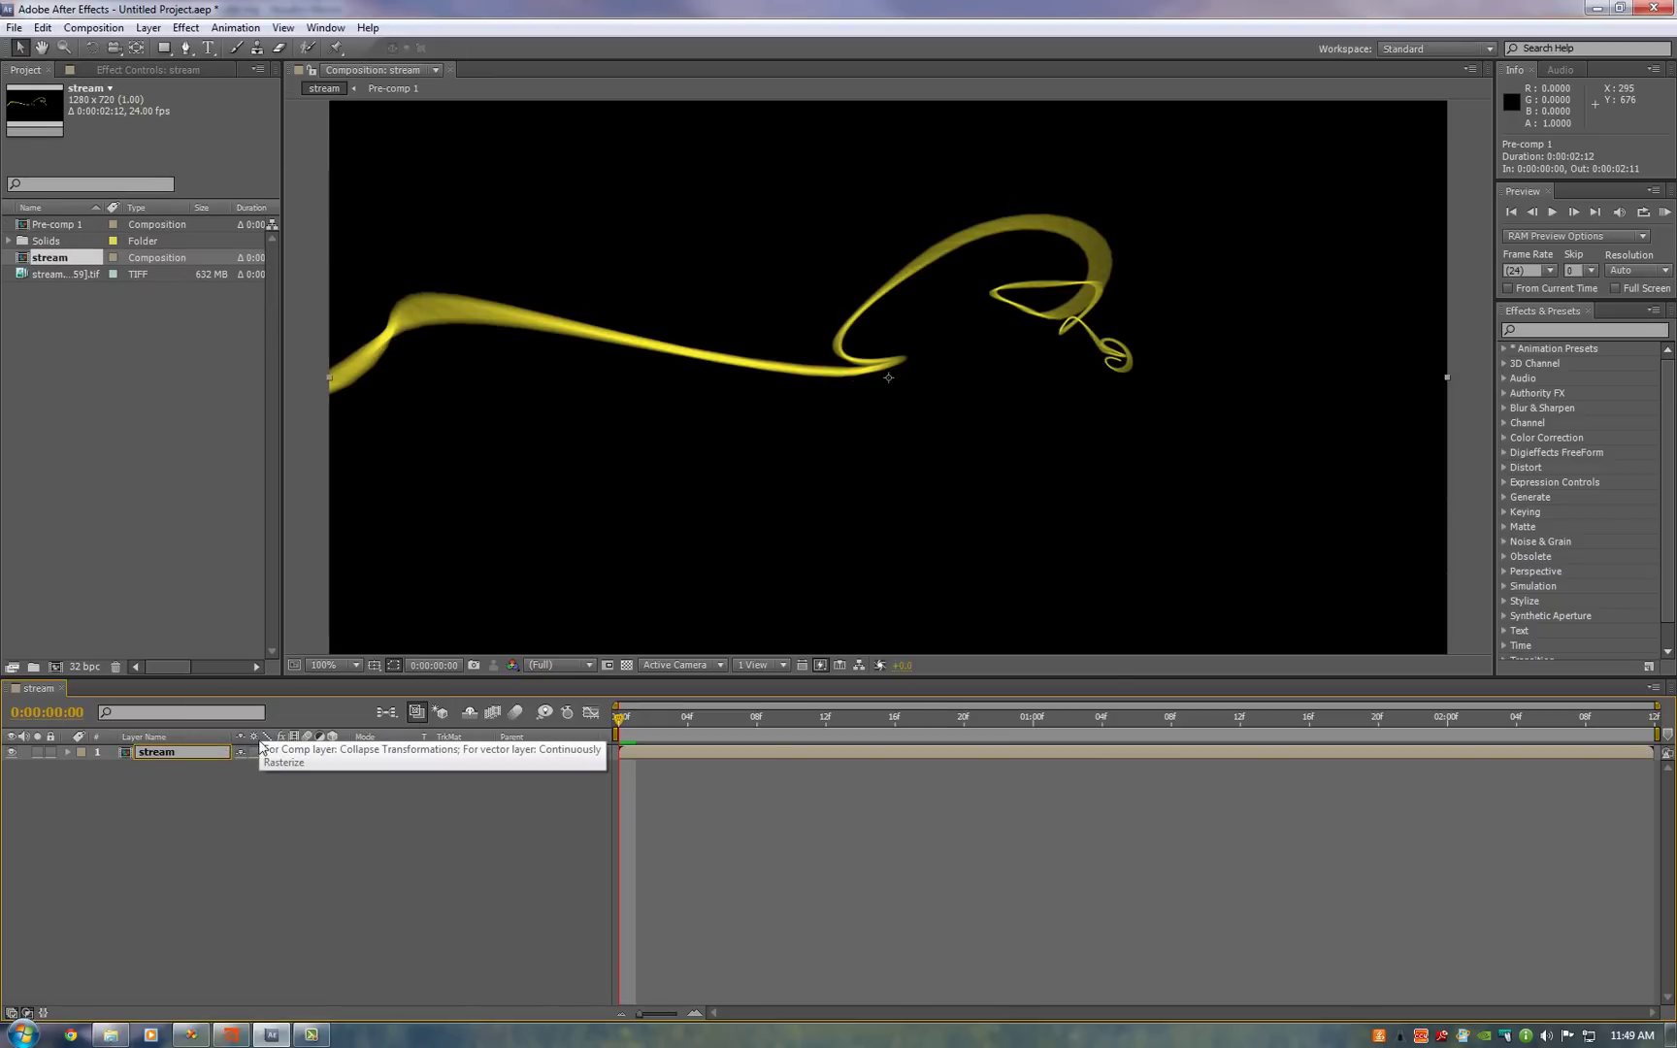
# - Add a black solid named stream_glow
pyautogui.rightClick(987, 729)
pyautogui.moveTo(985, 686)
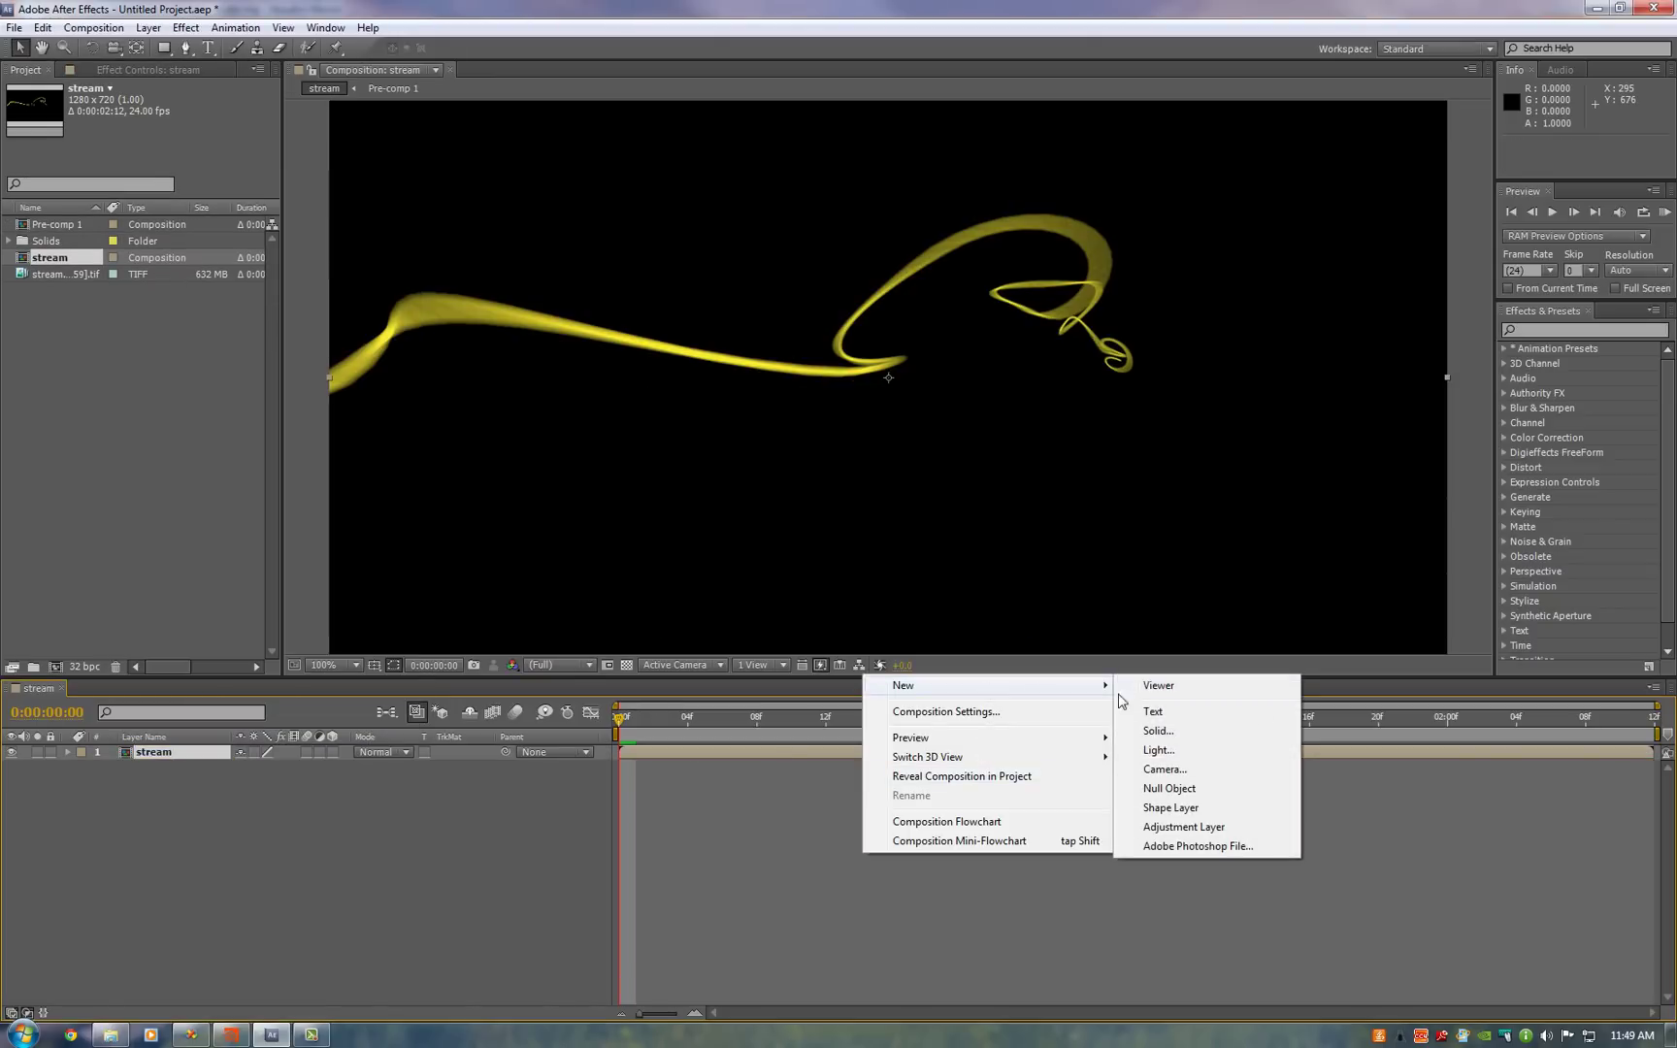
pyautogui.click(1209, 735)
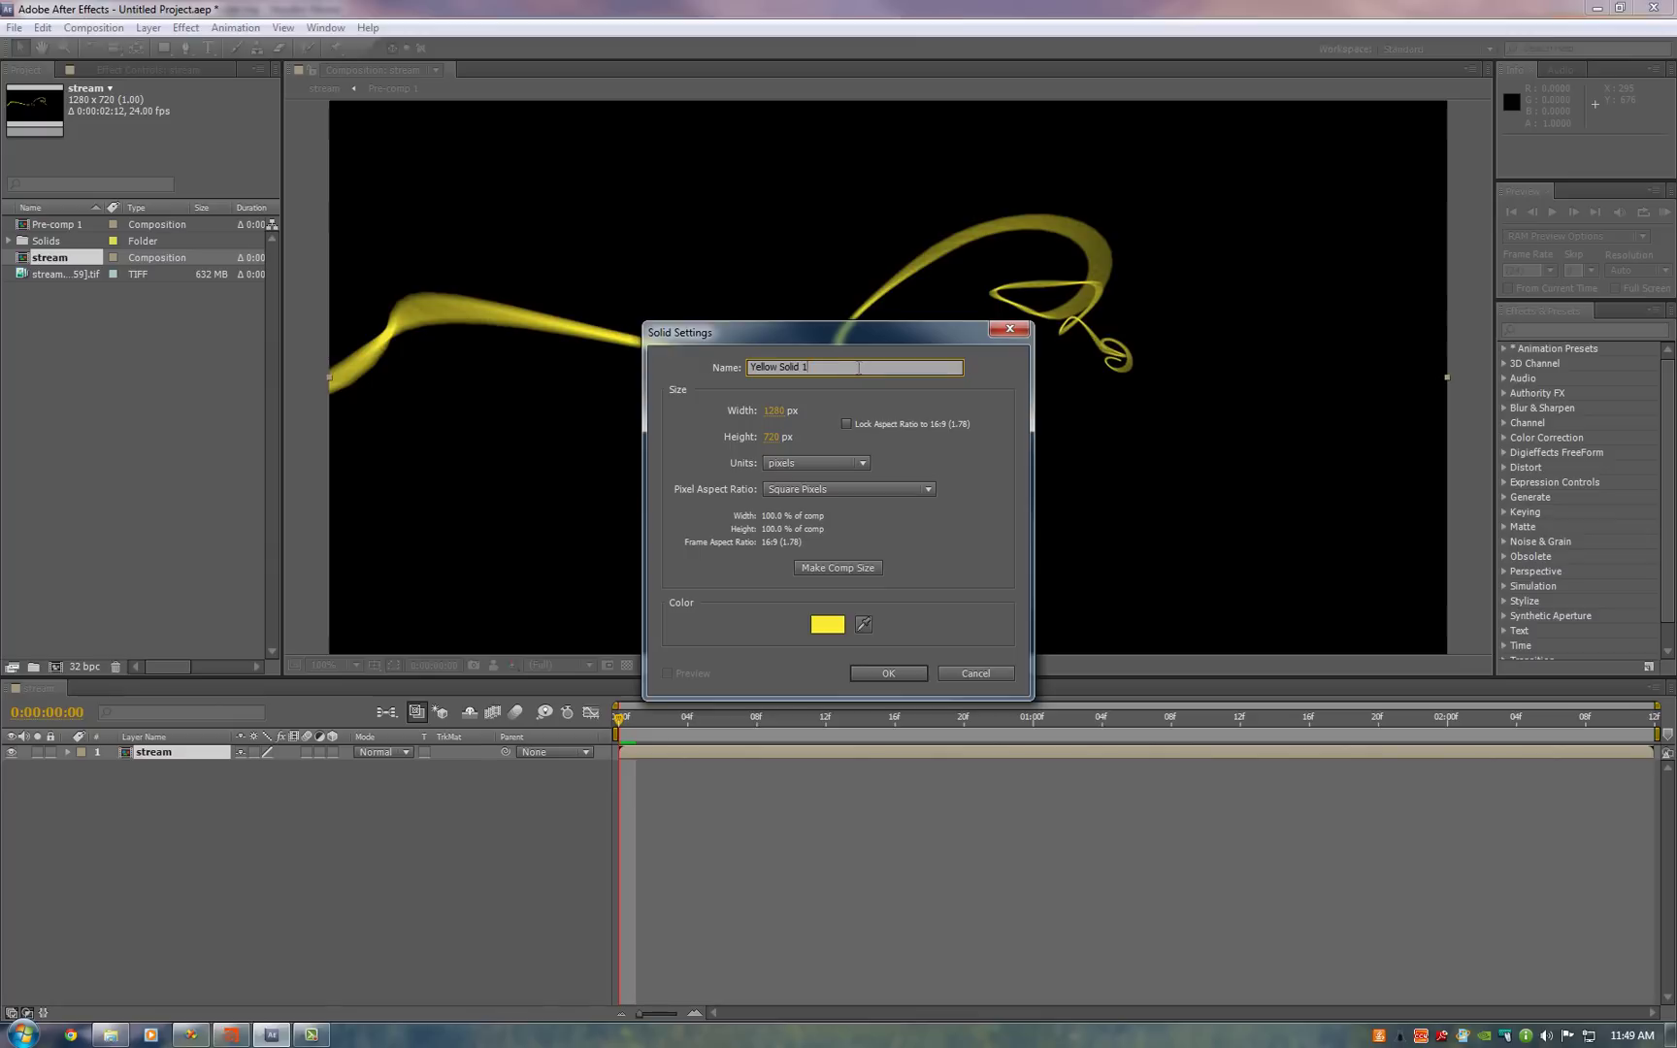
pyautogui.write('stream_glow')
pyautogui.click(815, 629)
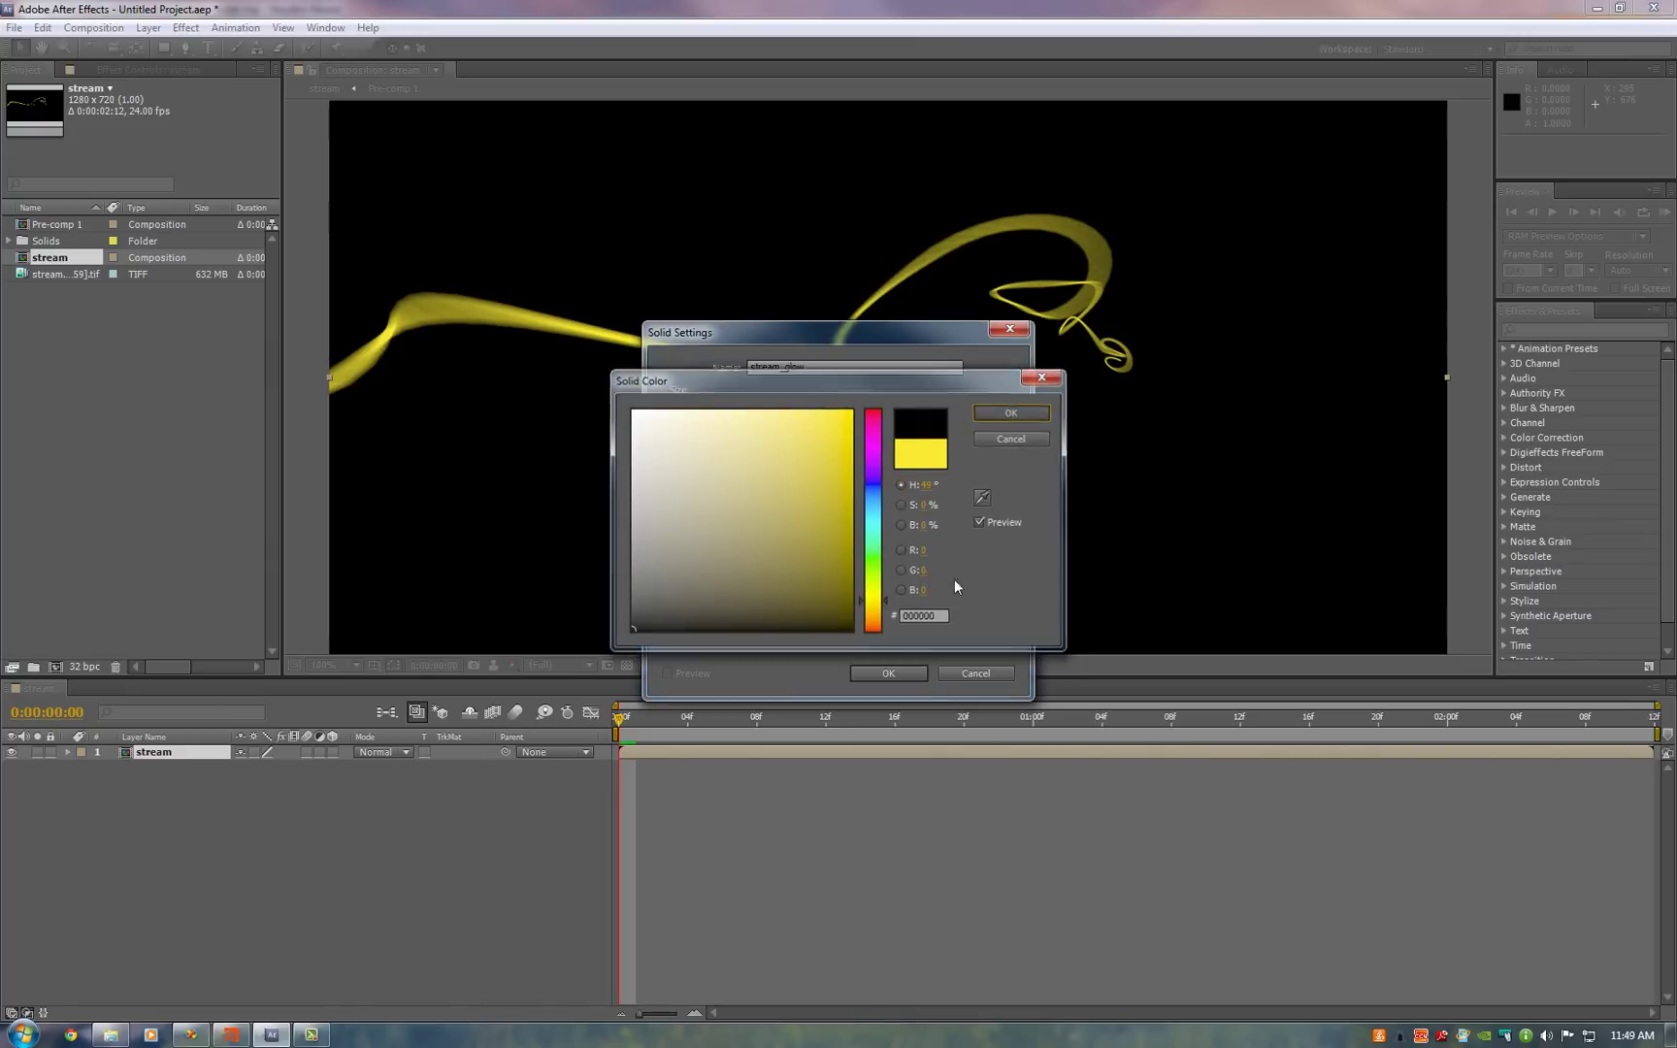
pyautogui.press('Return')
pyautogui.click(888, 673)
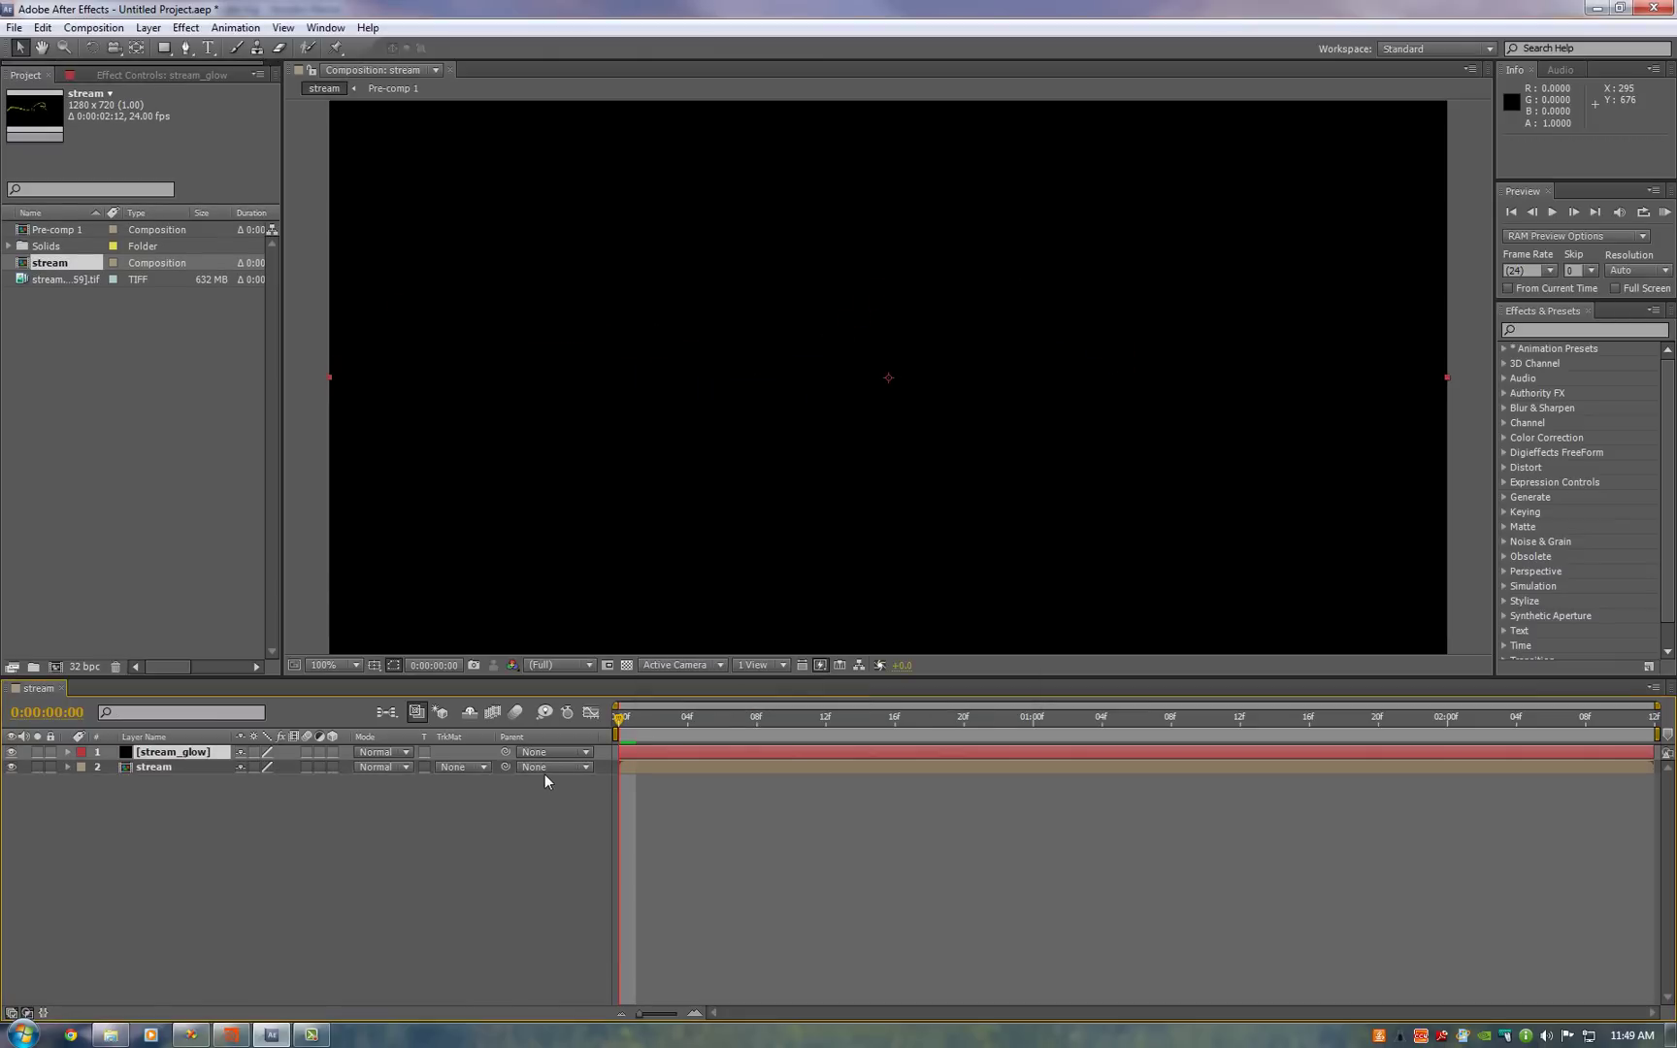
# - Set stream_glow's blend mode to Add
pyautogui.click(376, 754)
pyautogui.click(451, 436)
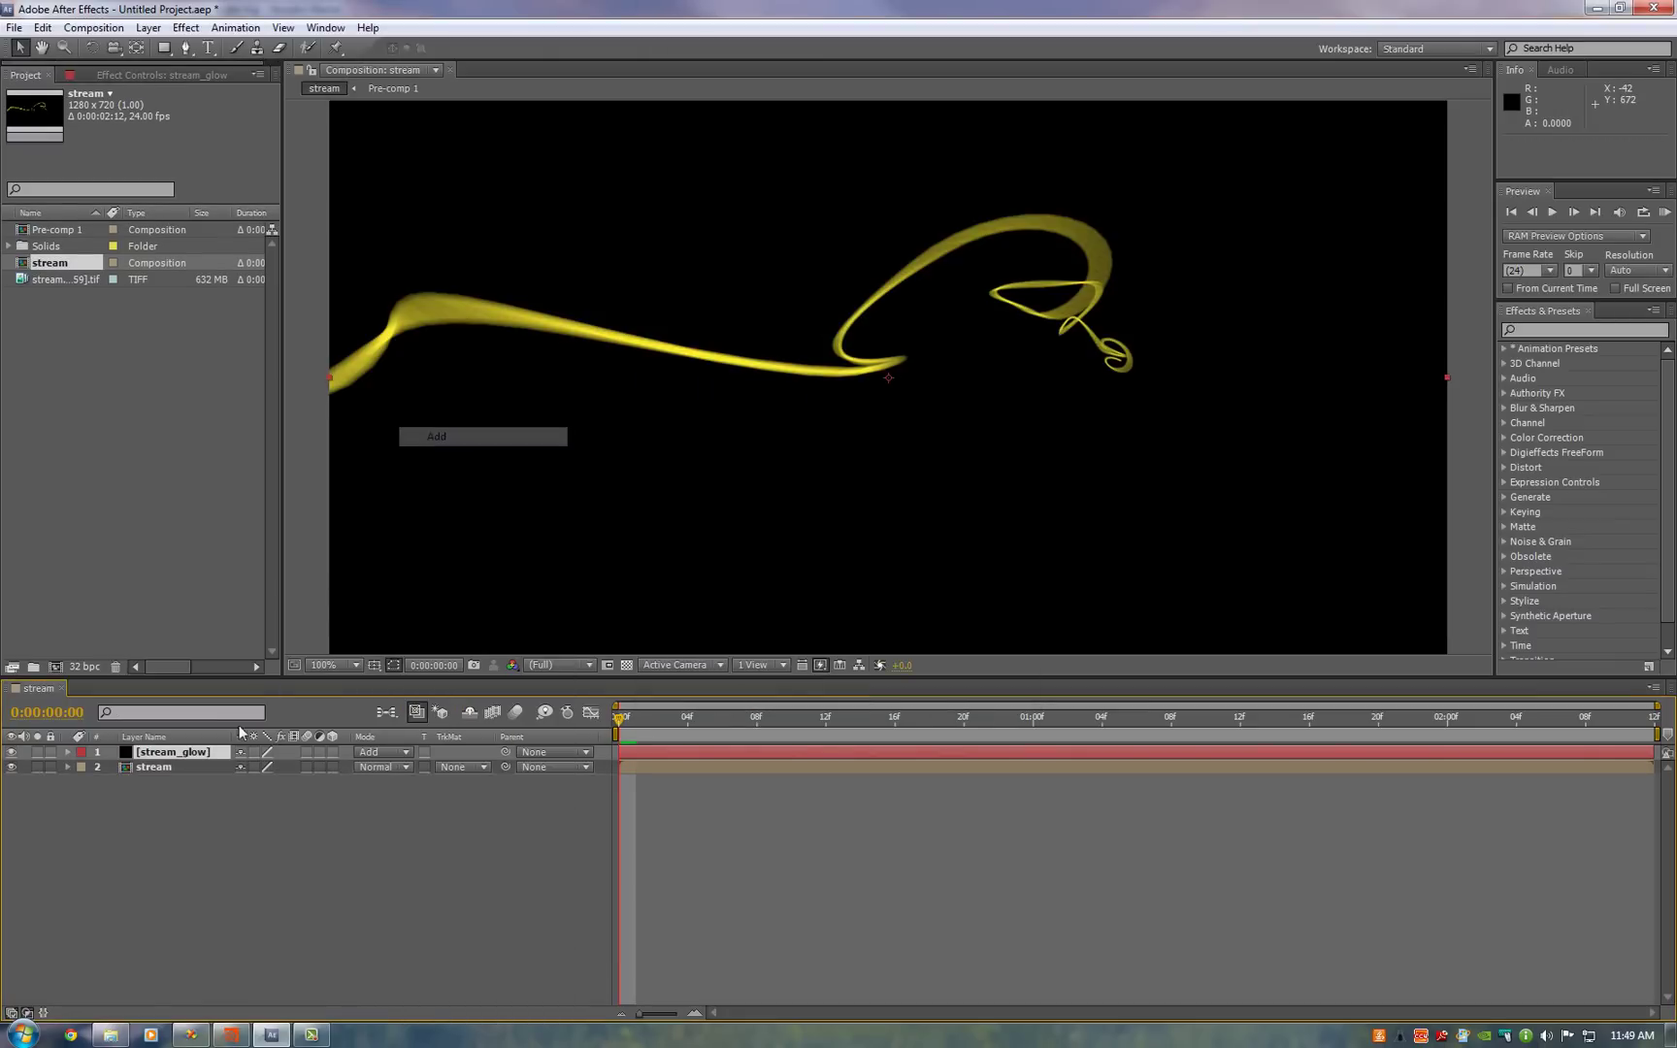
pyautogui.rightClick(215, 753)
# - Apply AFX Glow to stream_glow with Source stream, Threshold 0 and Intensity 7
pyautogui.moveTo(371, 403)
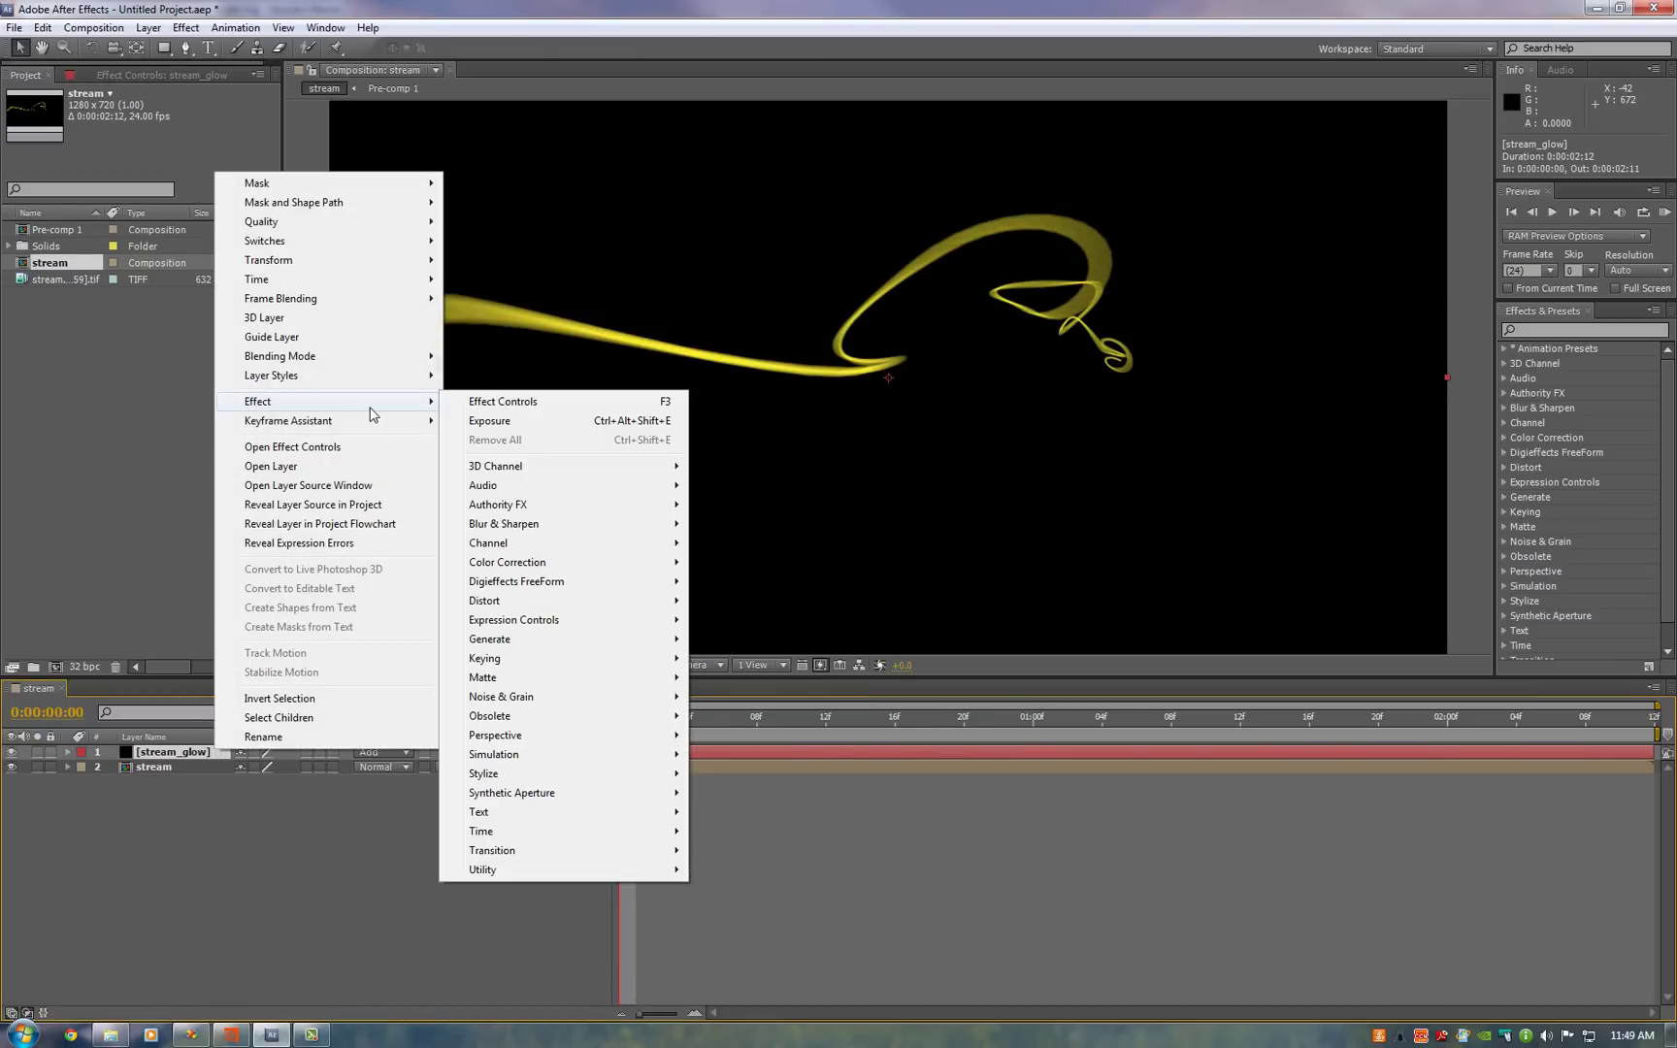
pyautogui.moveTo(657, 503)
pyautogui.click(762, 581)
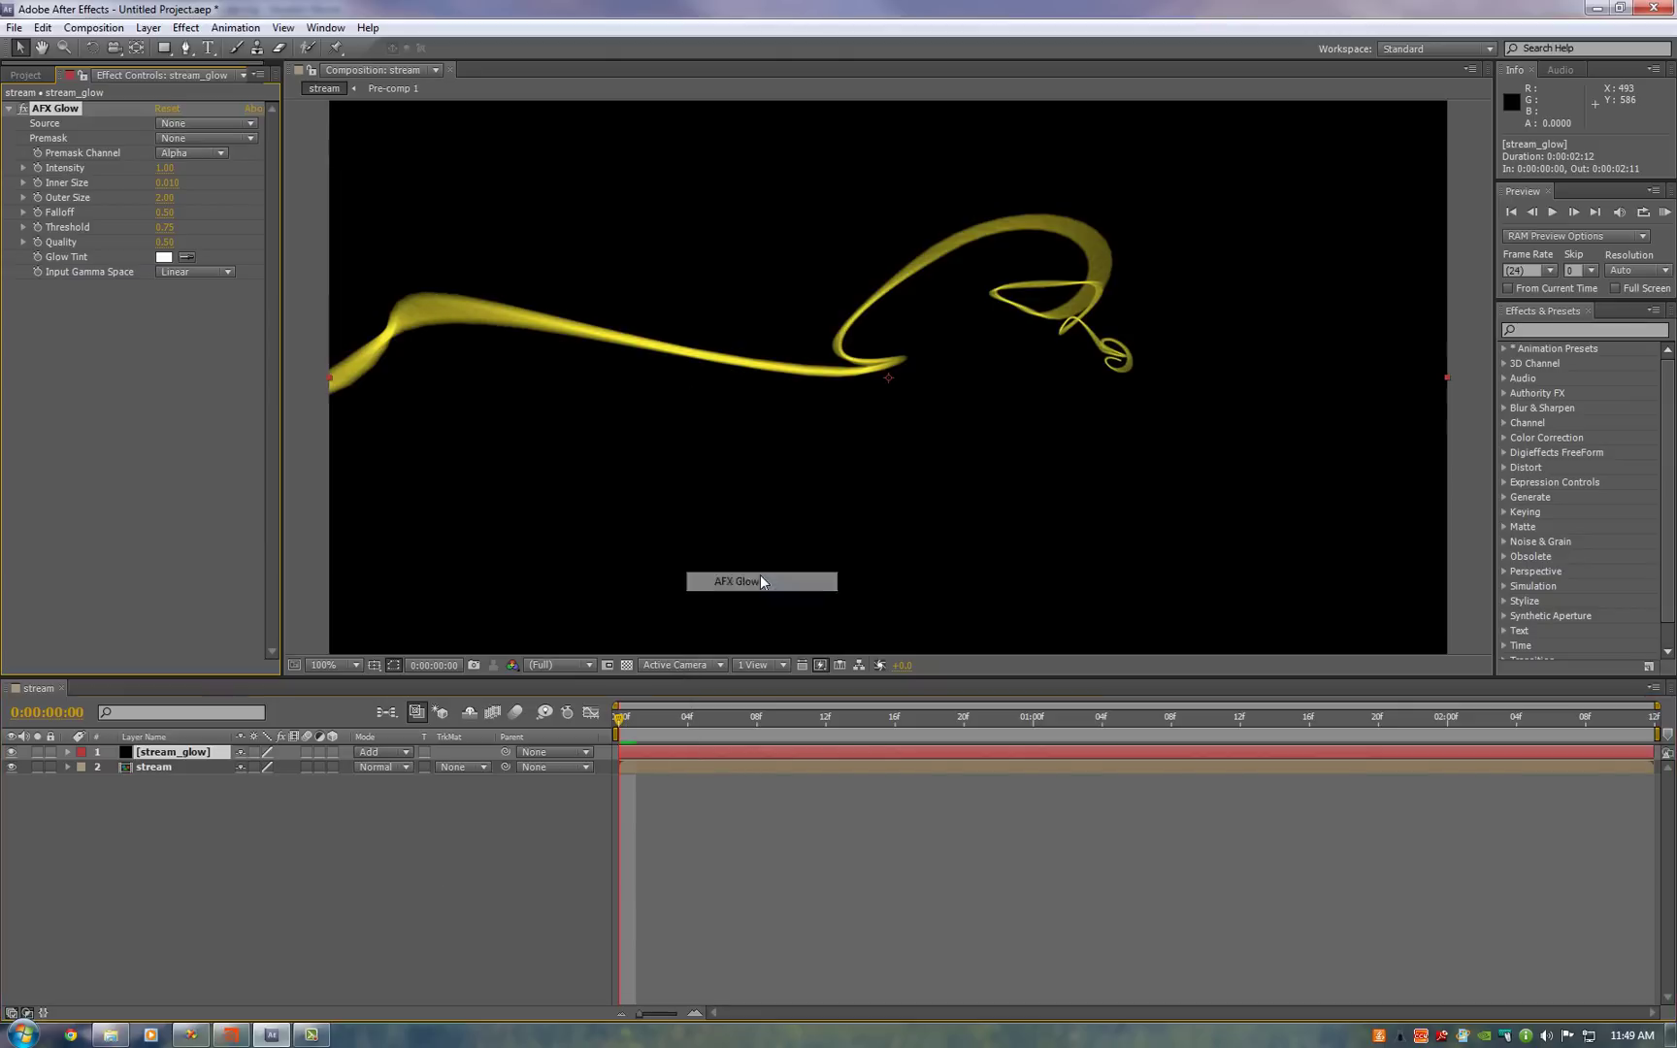
pyautogui.click(208, 126)
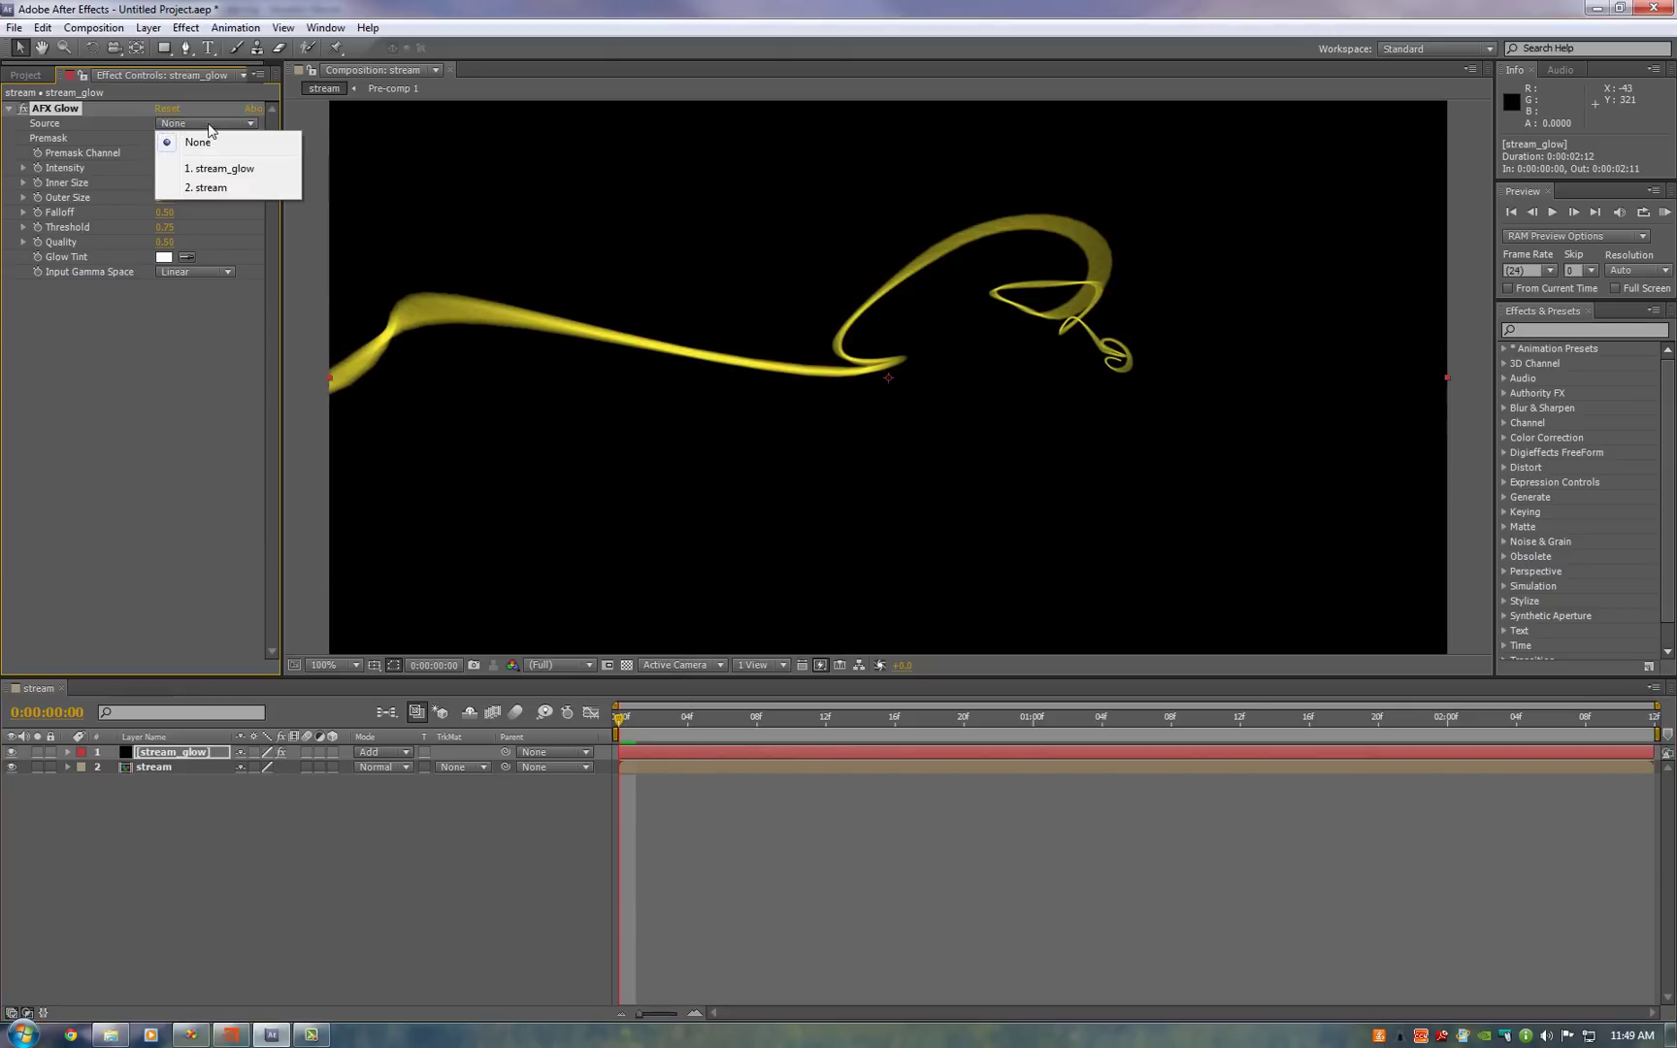
pyautogui.click(207, 187)
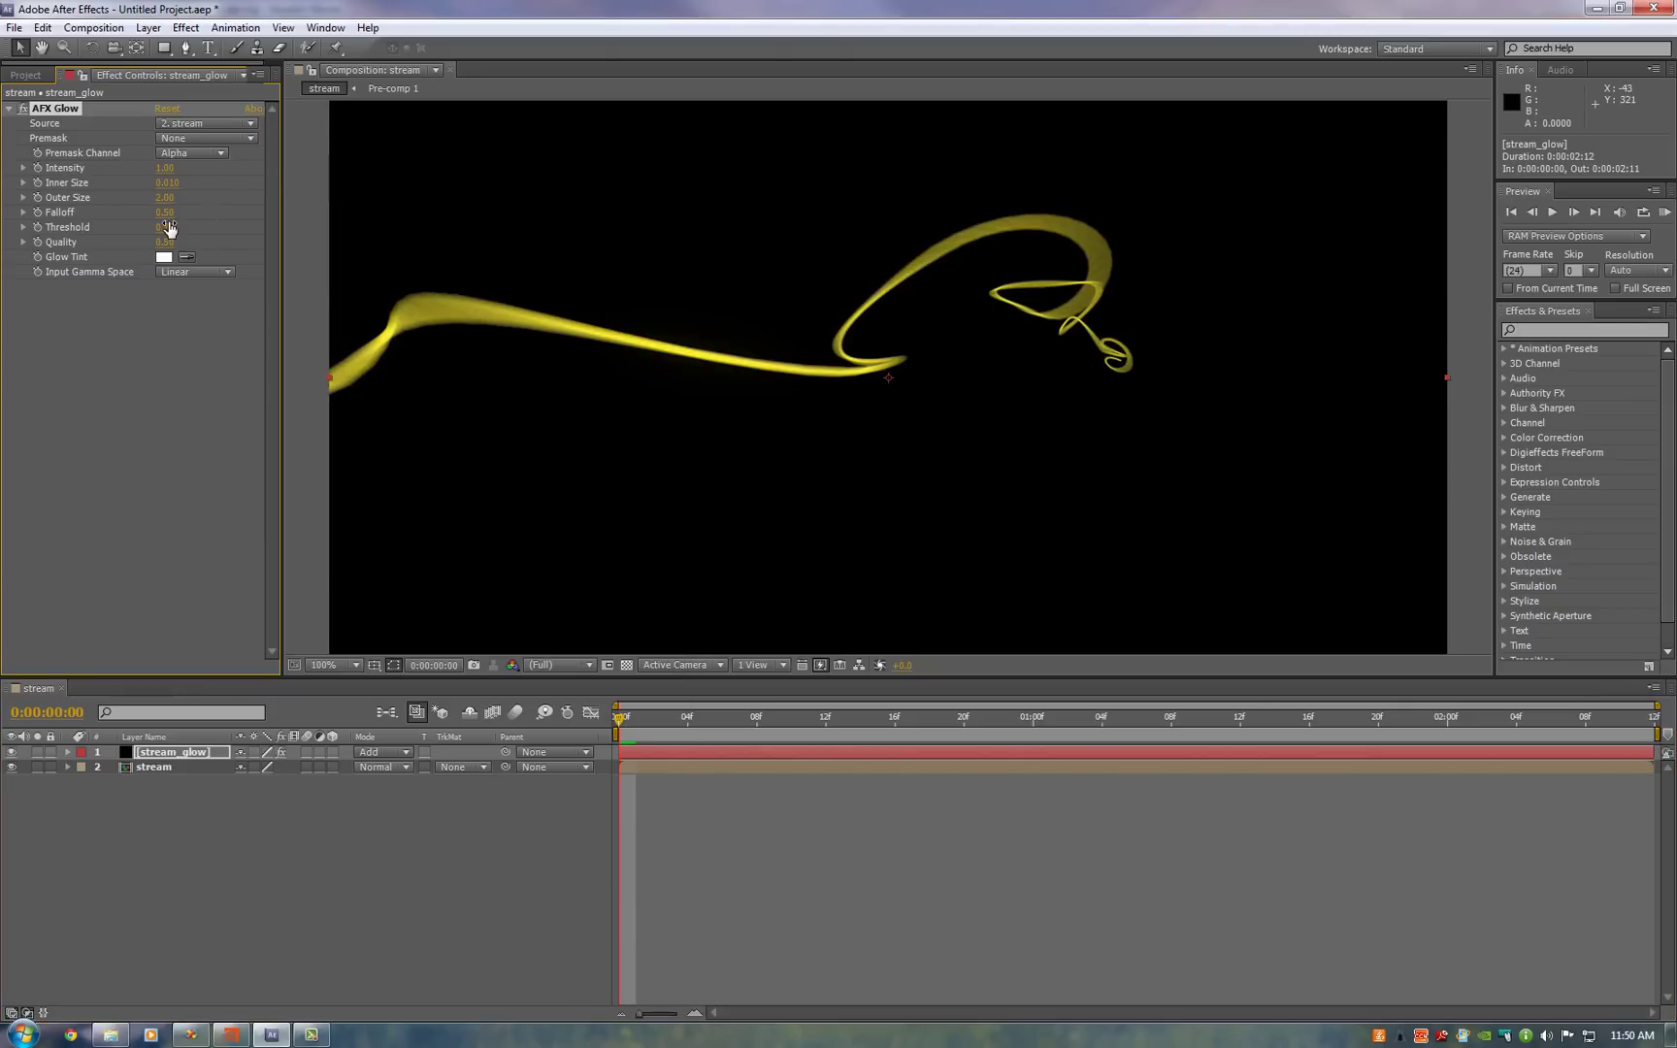
pyautogui.click(170, 227)
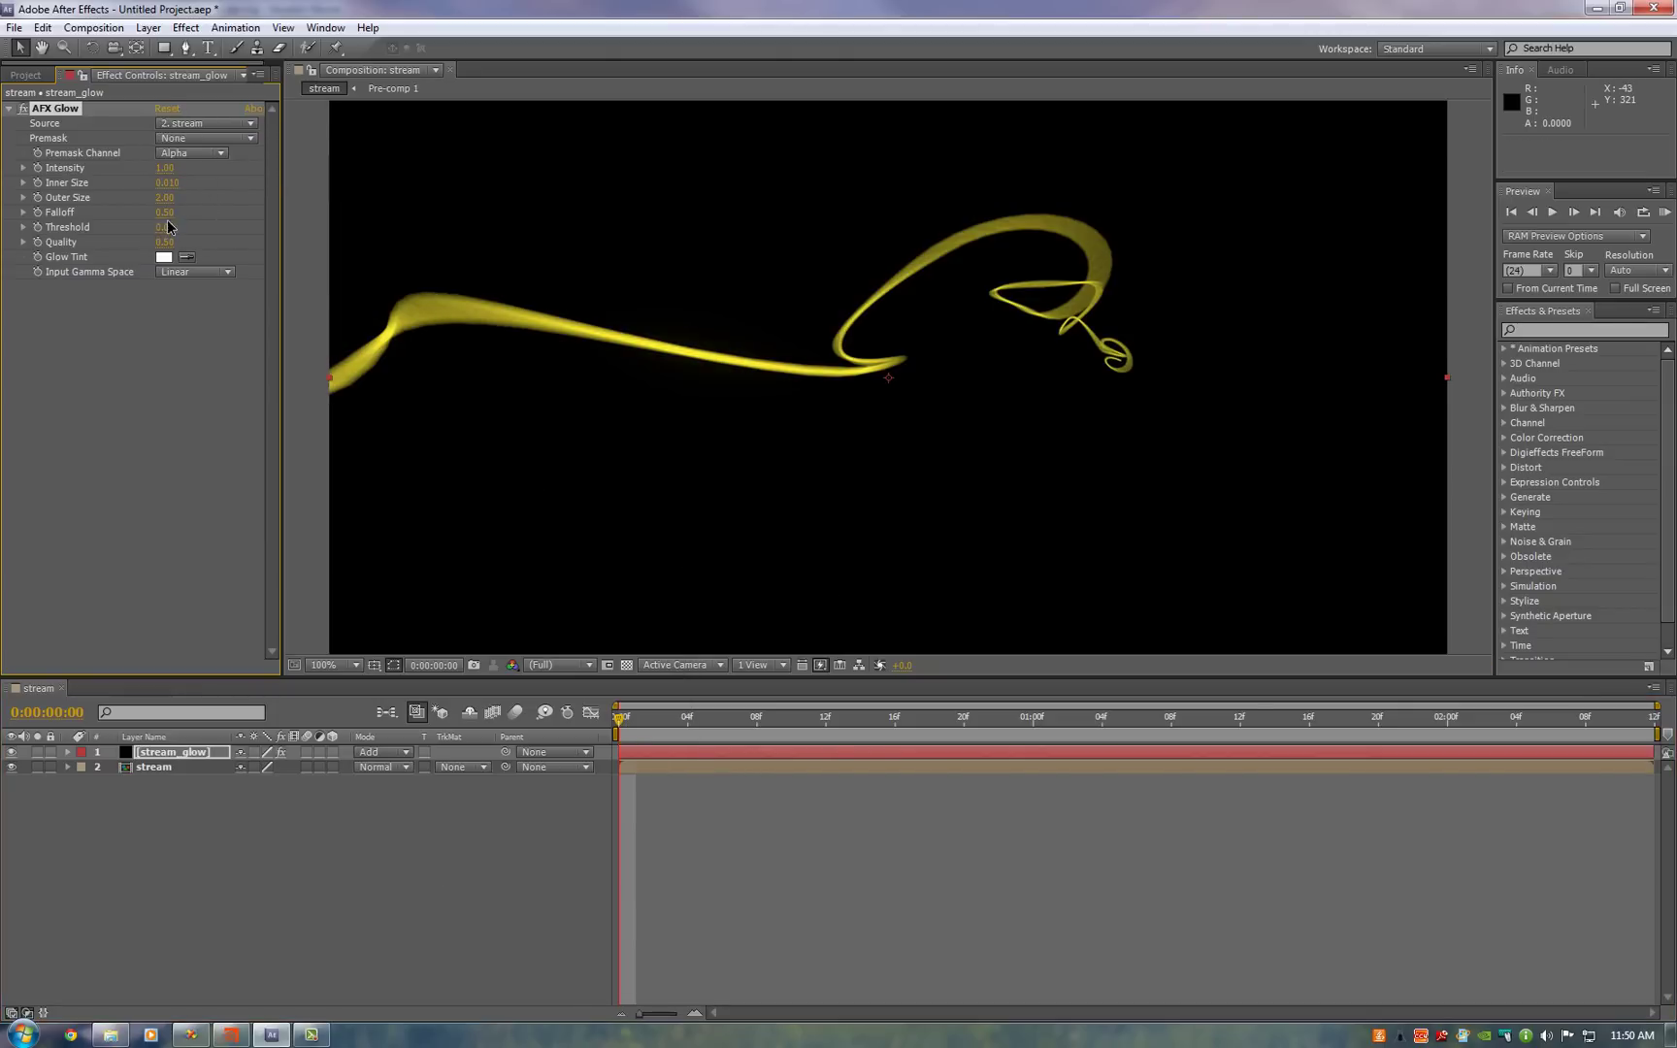
pyautogui.press('Return')
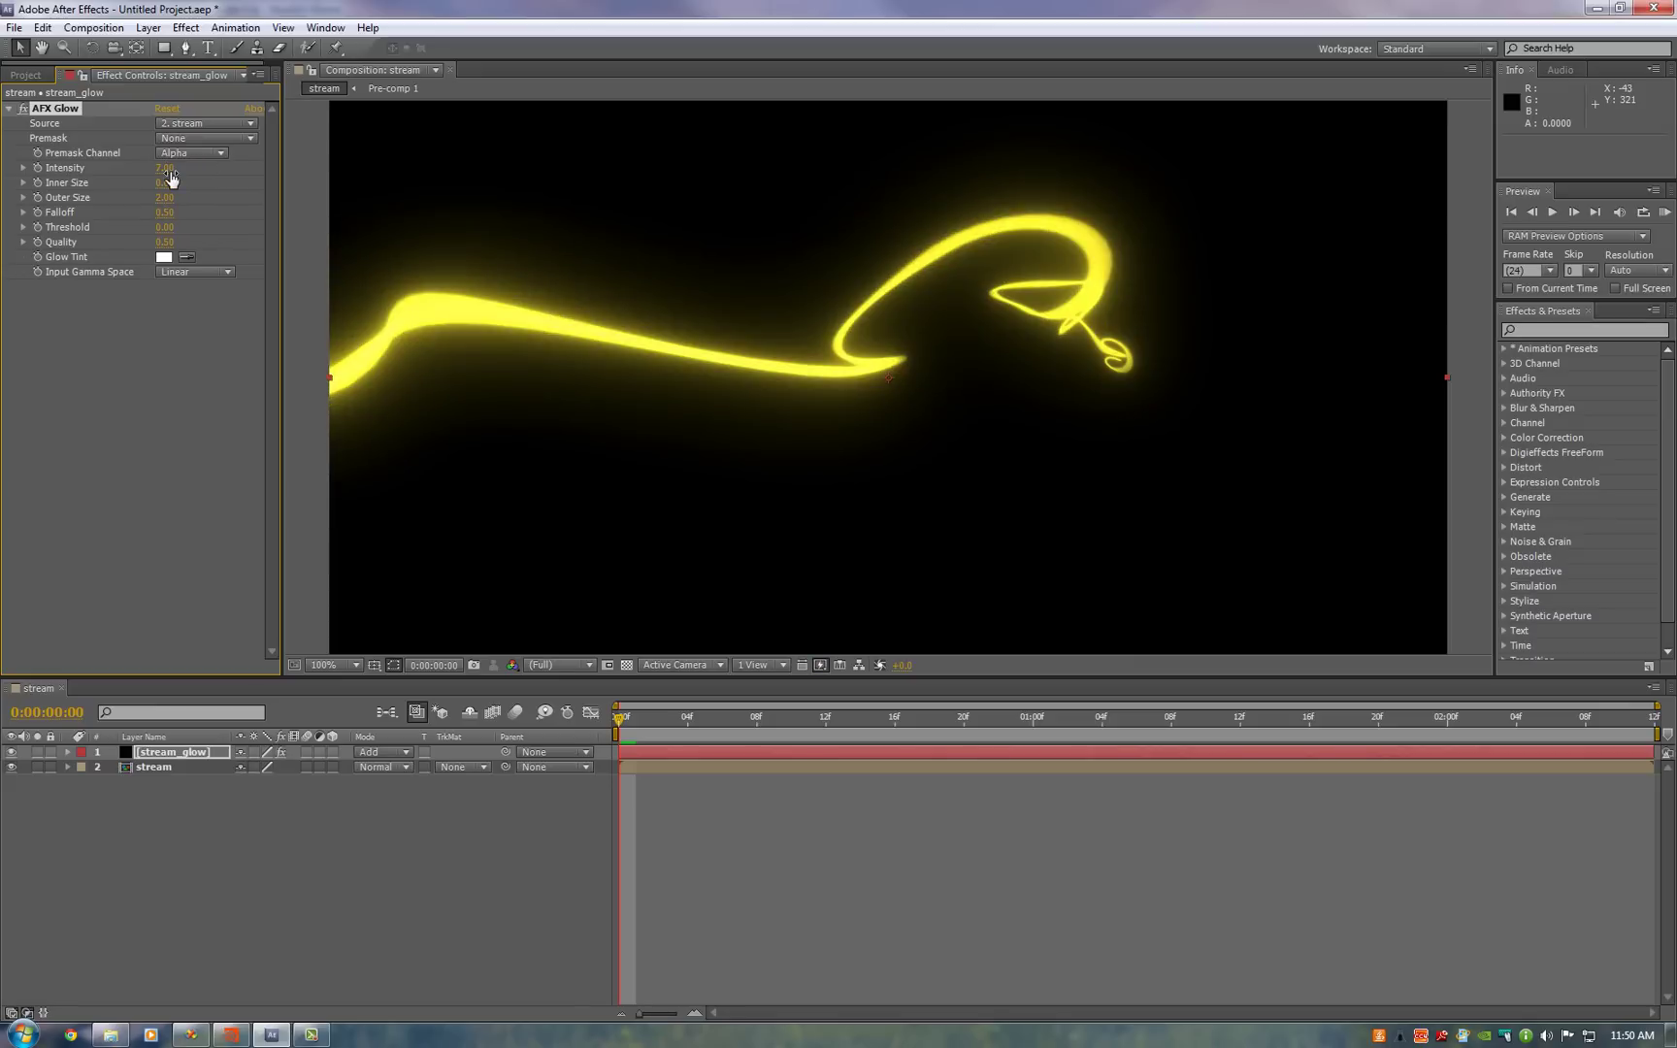
# - Set the glow tint to a saturated red (FF1212)
pyautogui.click(164, 257)
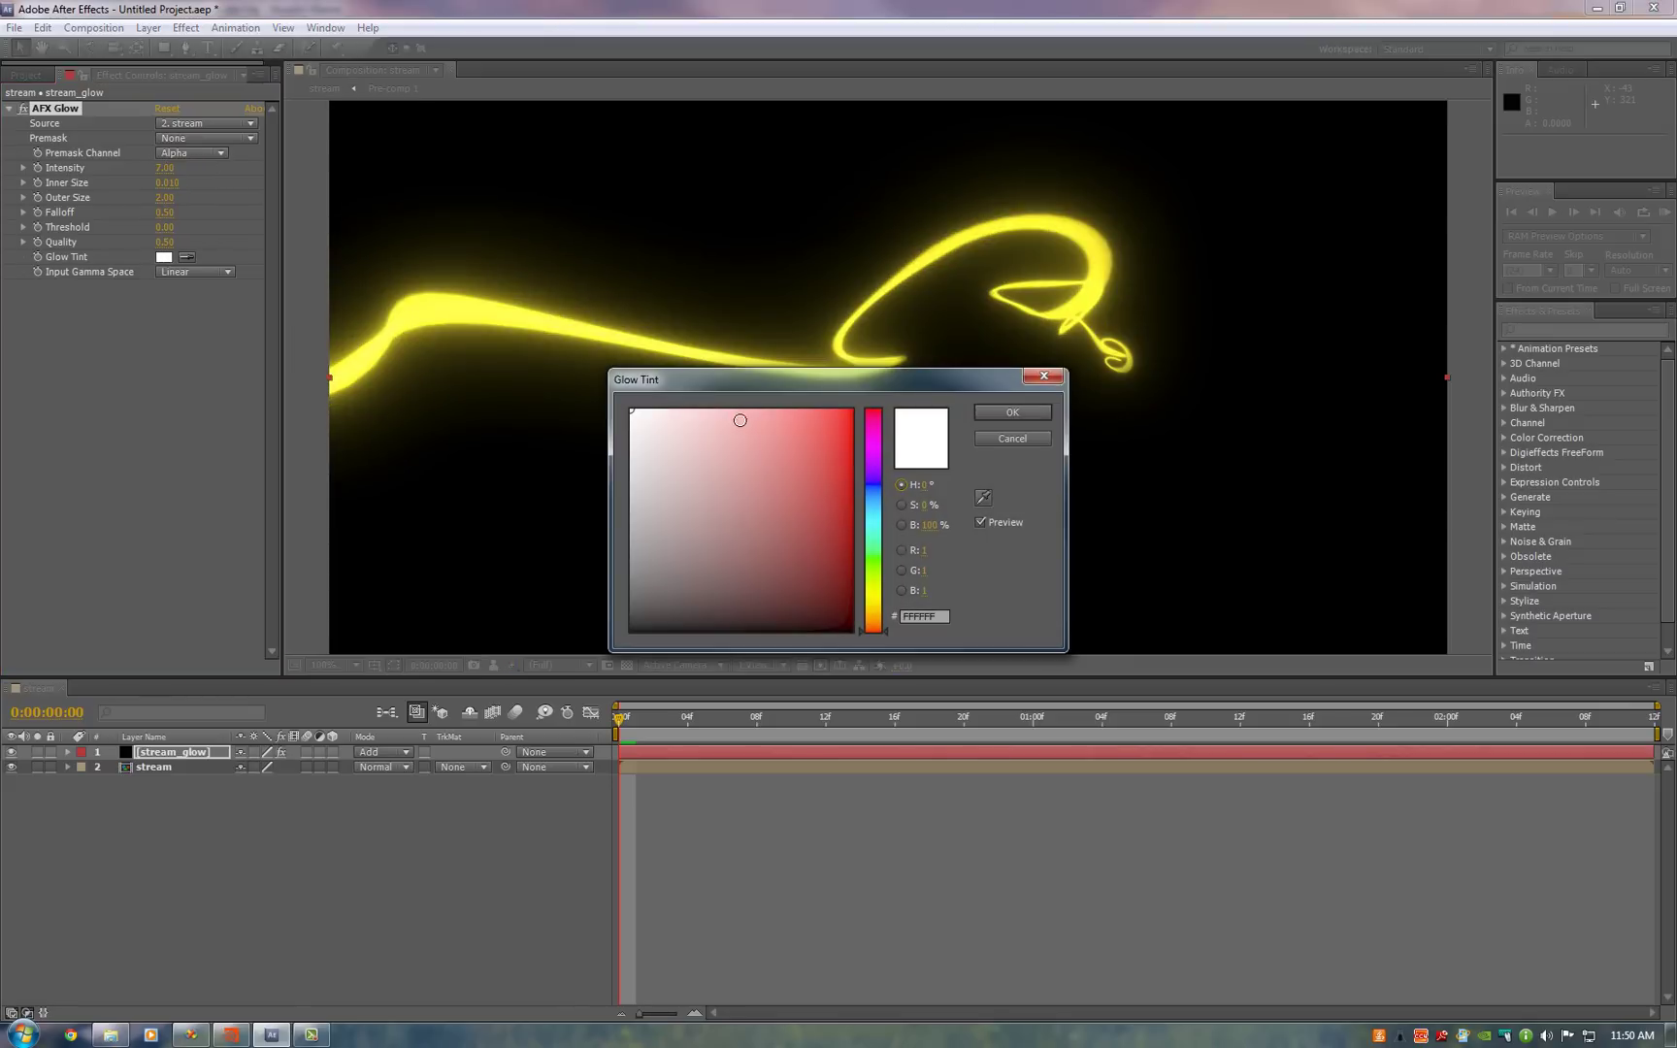
pyautogui.moveTo(758, 419); pyautogui.dragTo(835, 411)
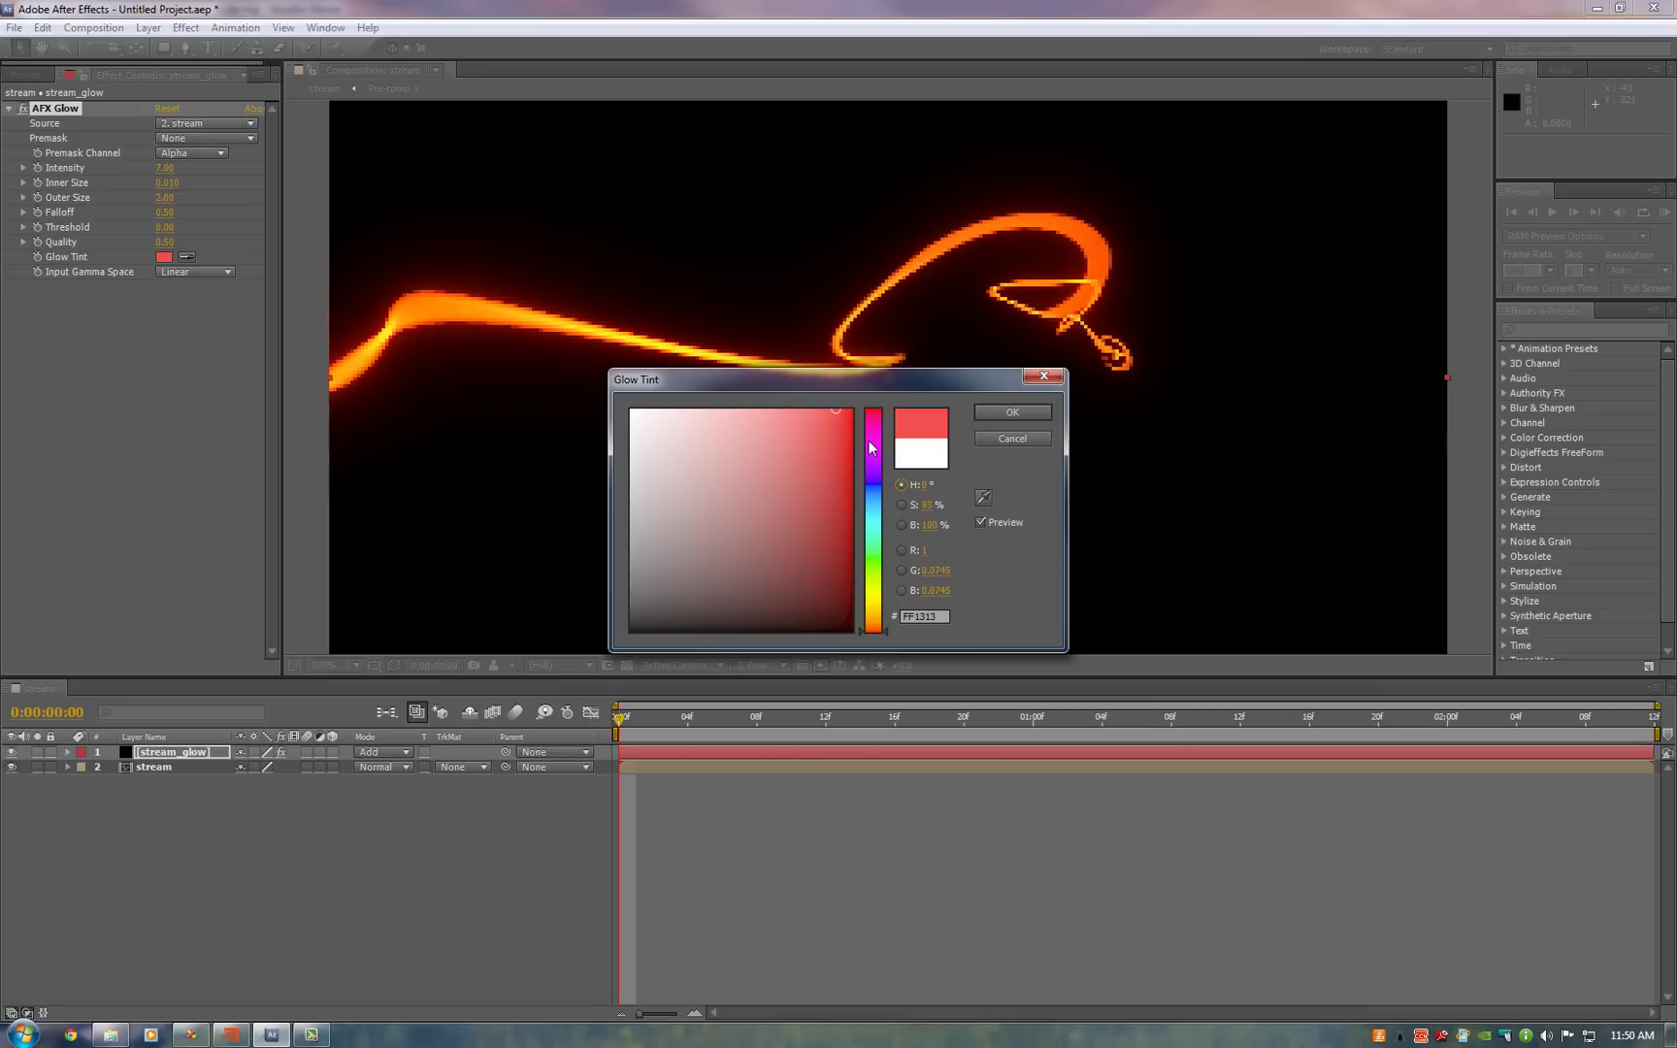
pyautogui.press('Return')
pyautogui.click(156, 769)
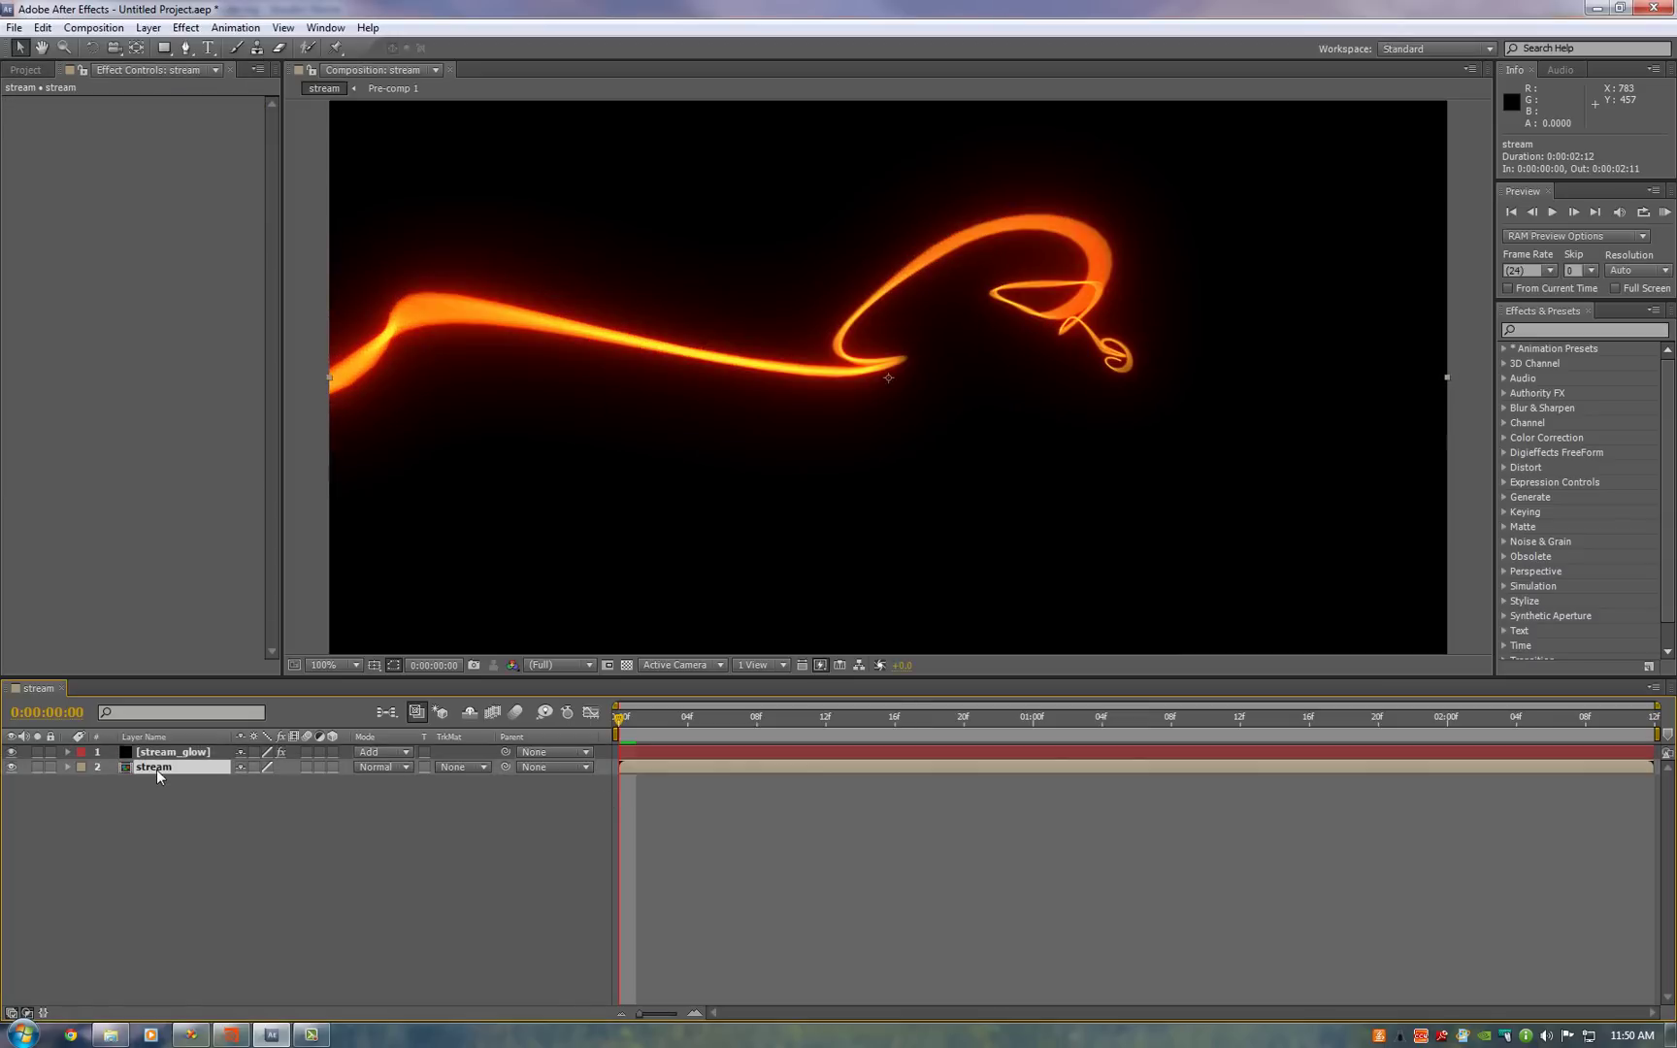
# - Open the stream pre-comp and add an adjustment layer inside it
pyautogui.doubleClick(160, 769)
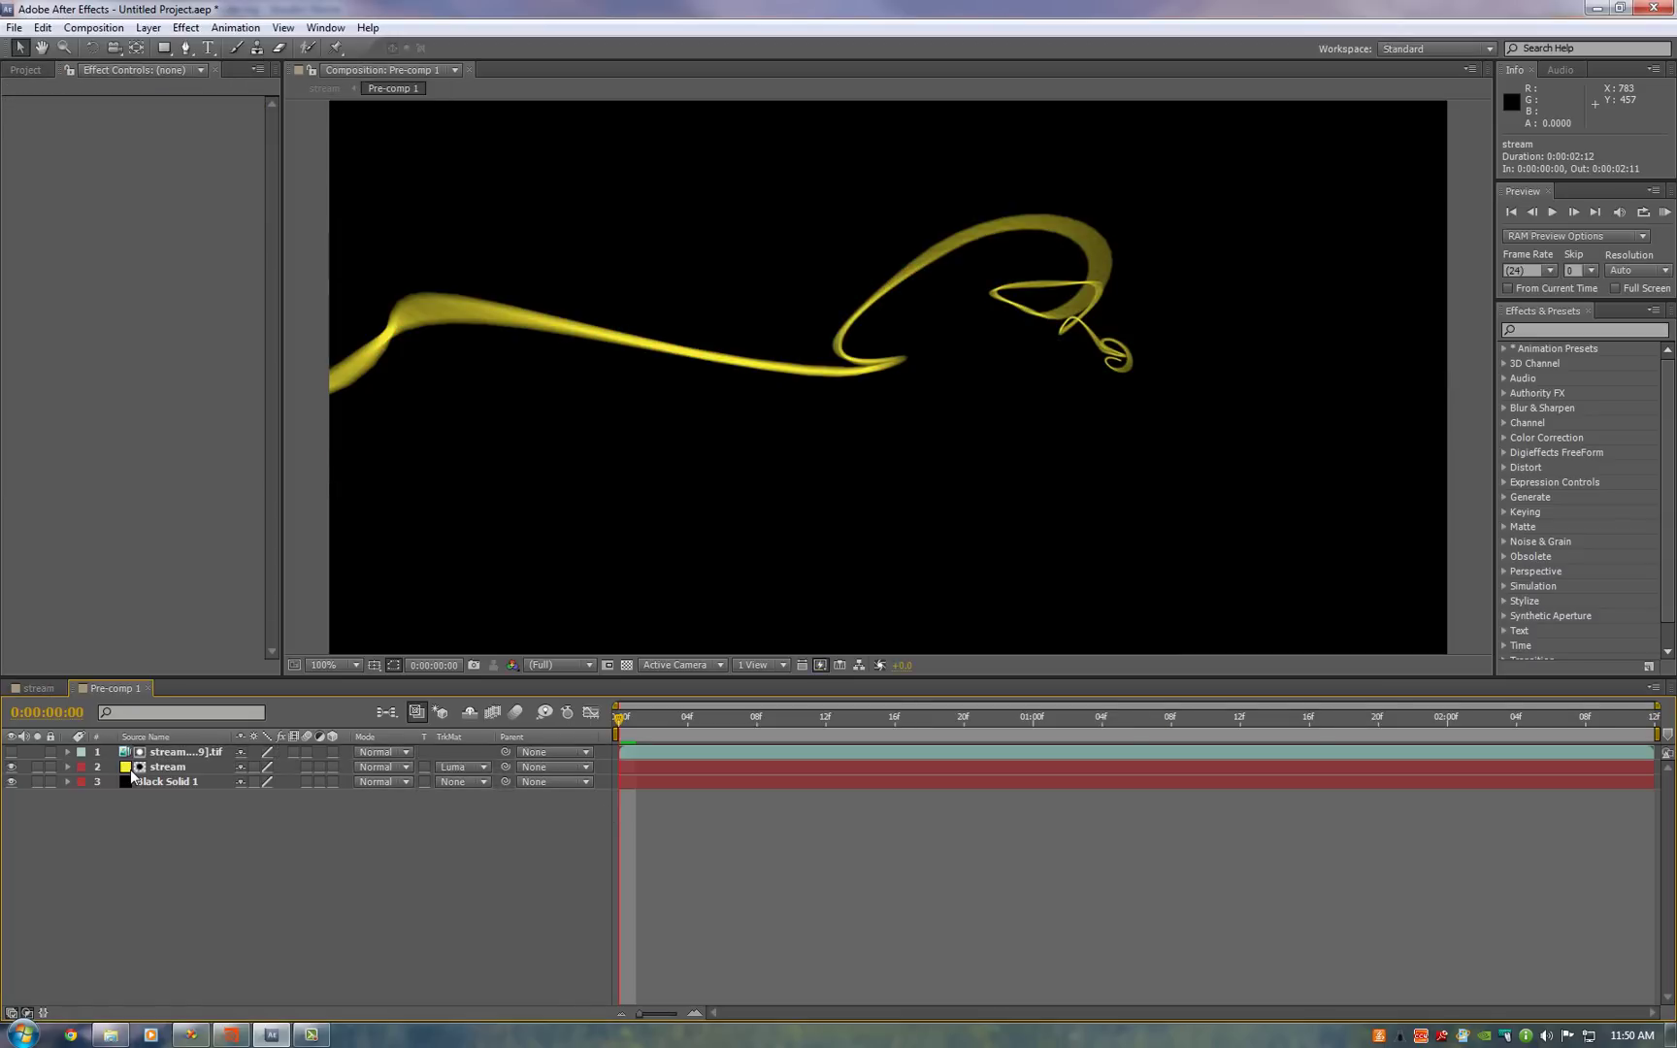
pyautogui.rightClick(929, 831)
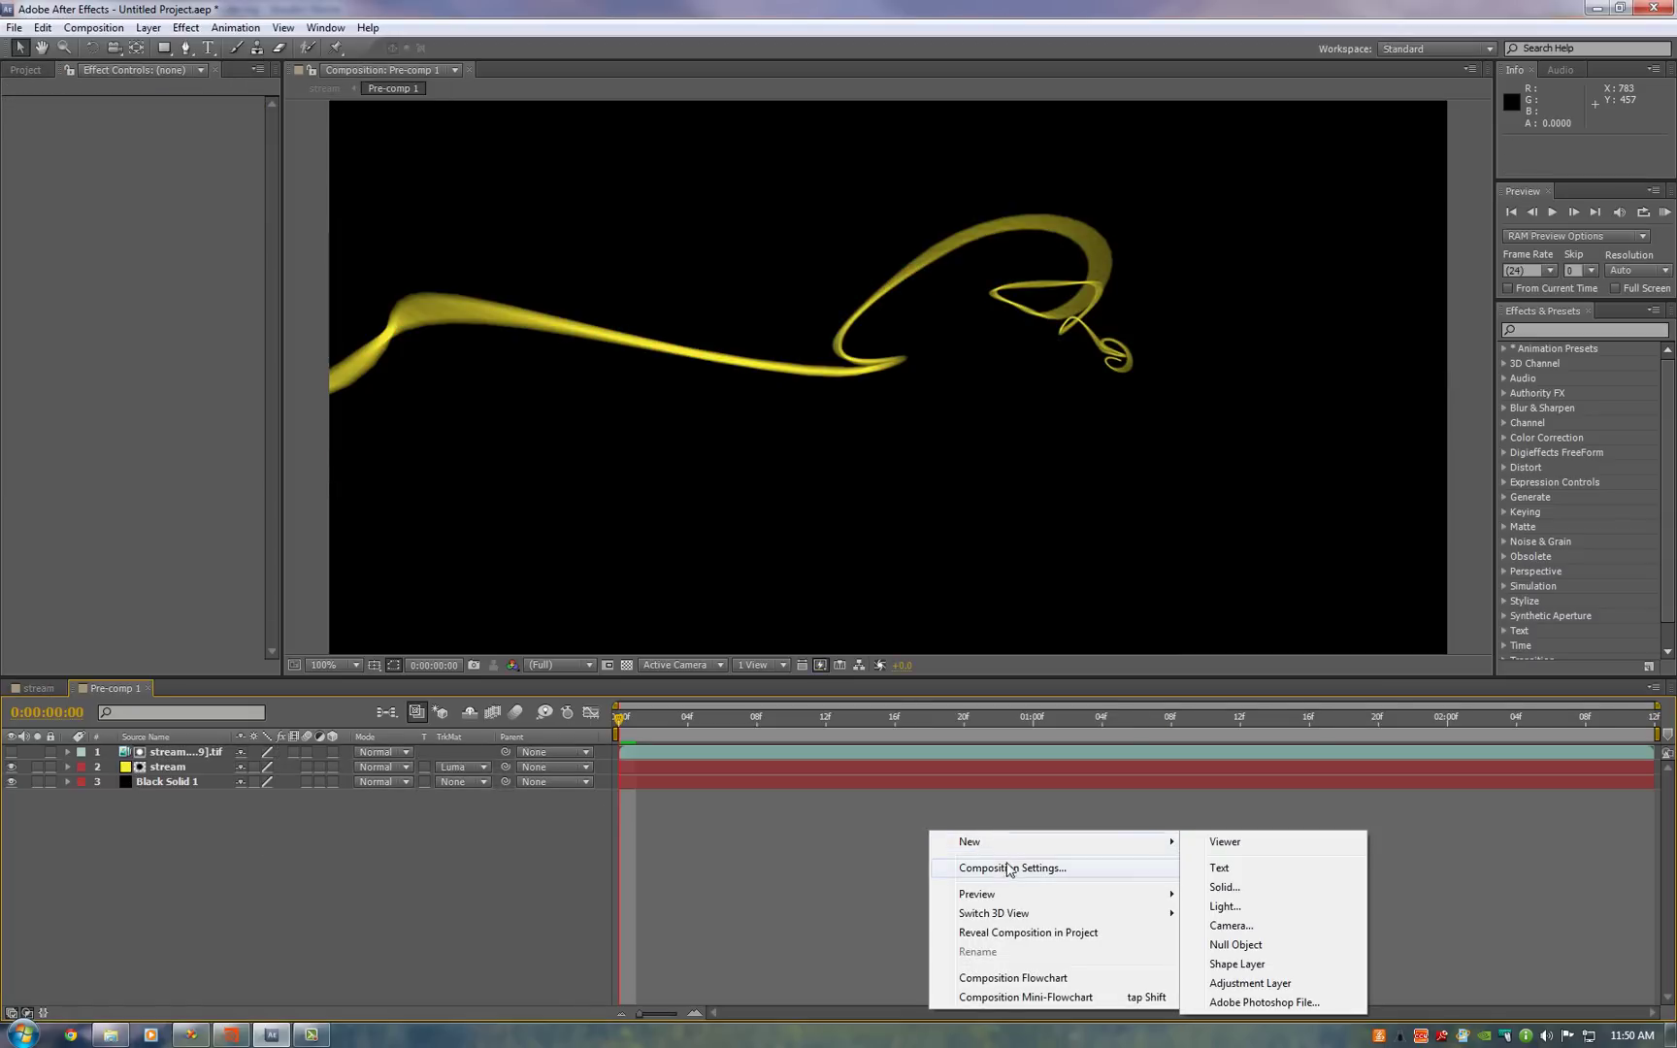
pyautogui.moveTo(1014, 844)
pyautogui.click(1308, 983)
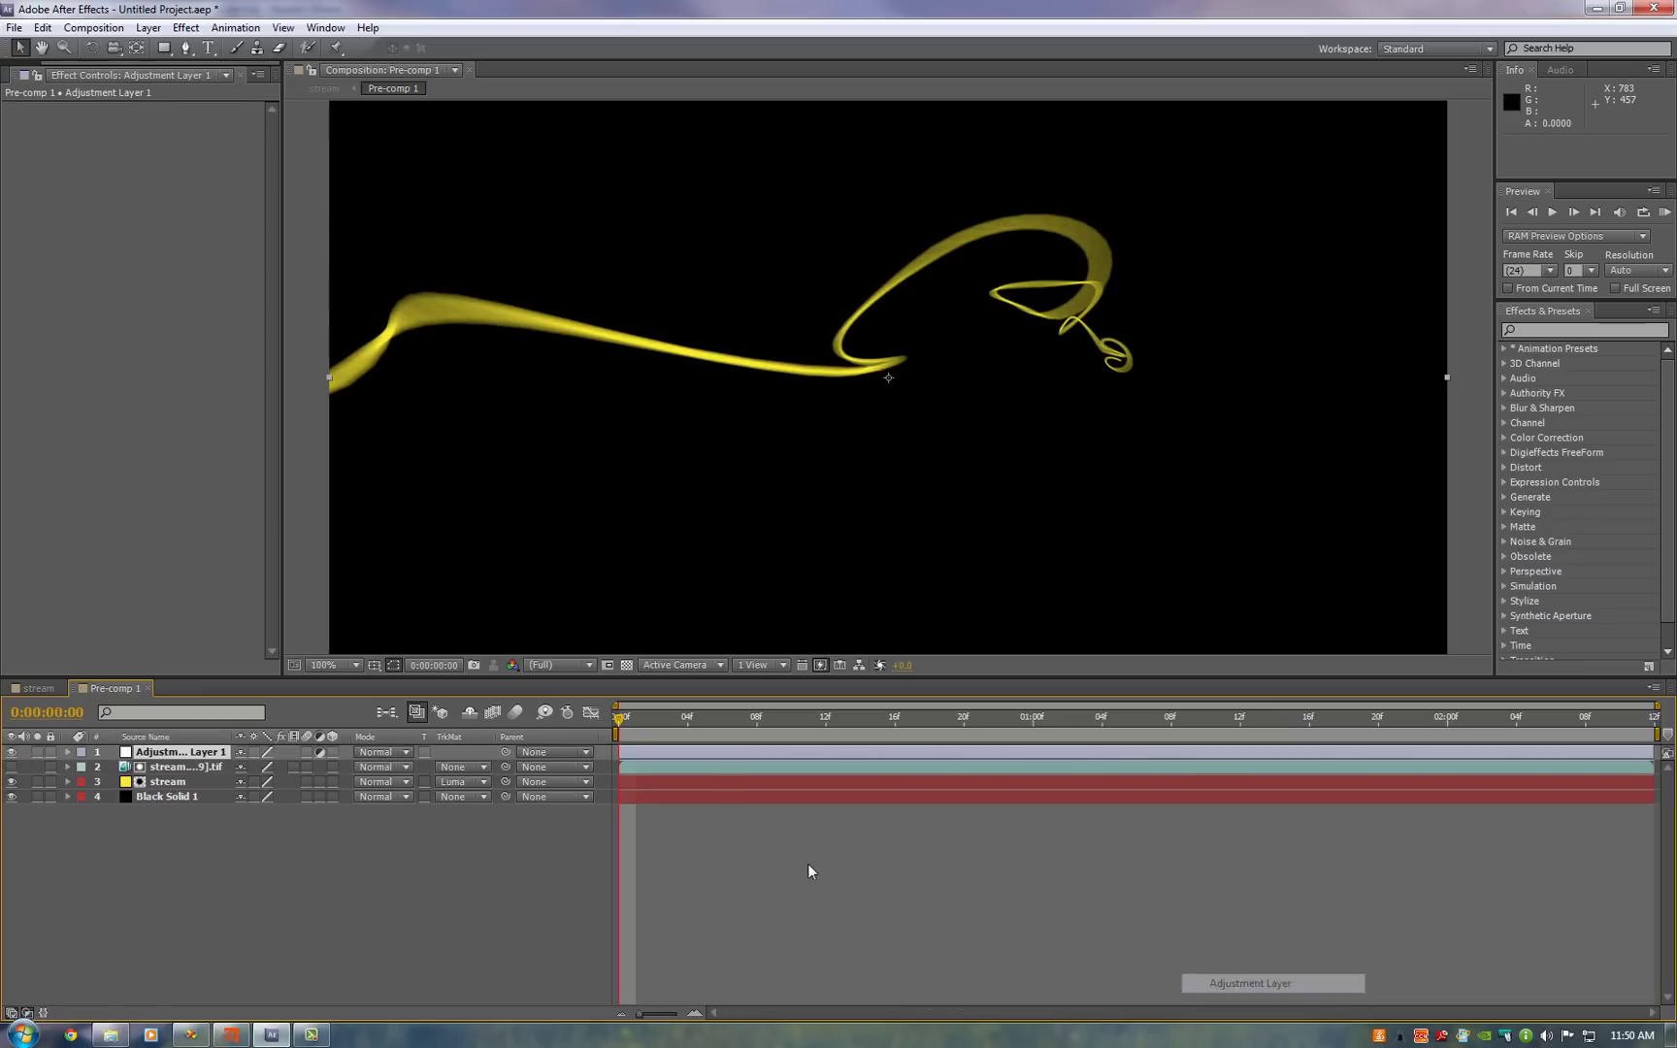
# - Apply Exposure to the adjustment layer and raise it to 1.70
pyautogui.rightClick(202, 754)
pyautogui.moveTo(344, 406)
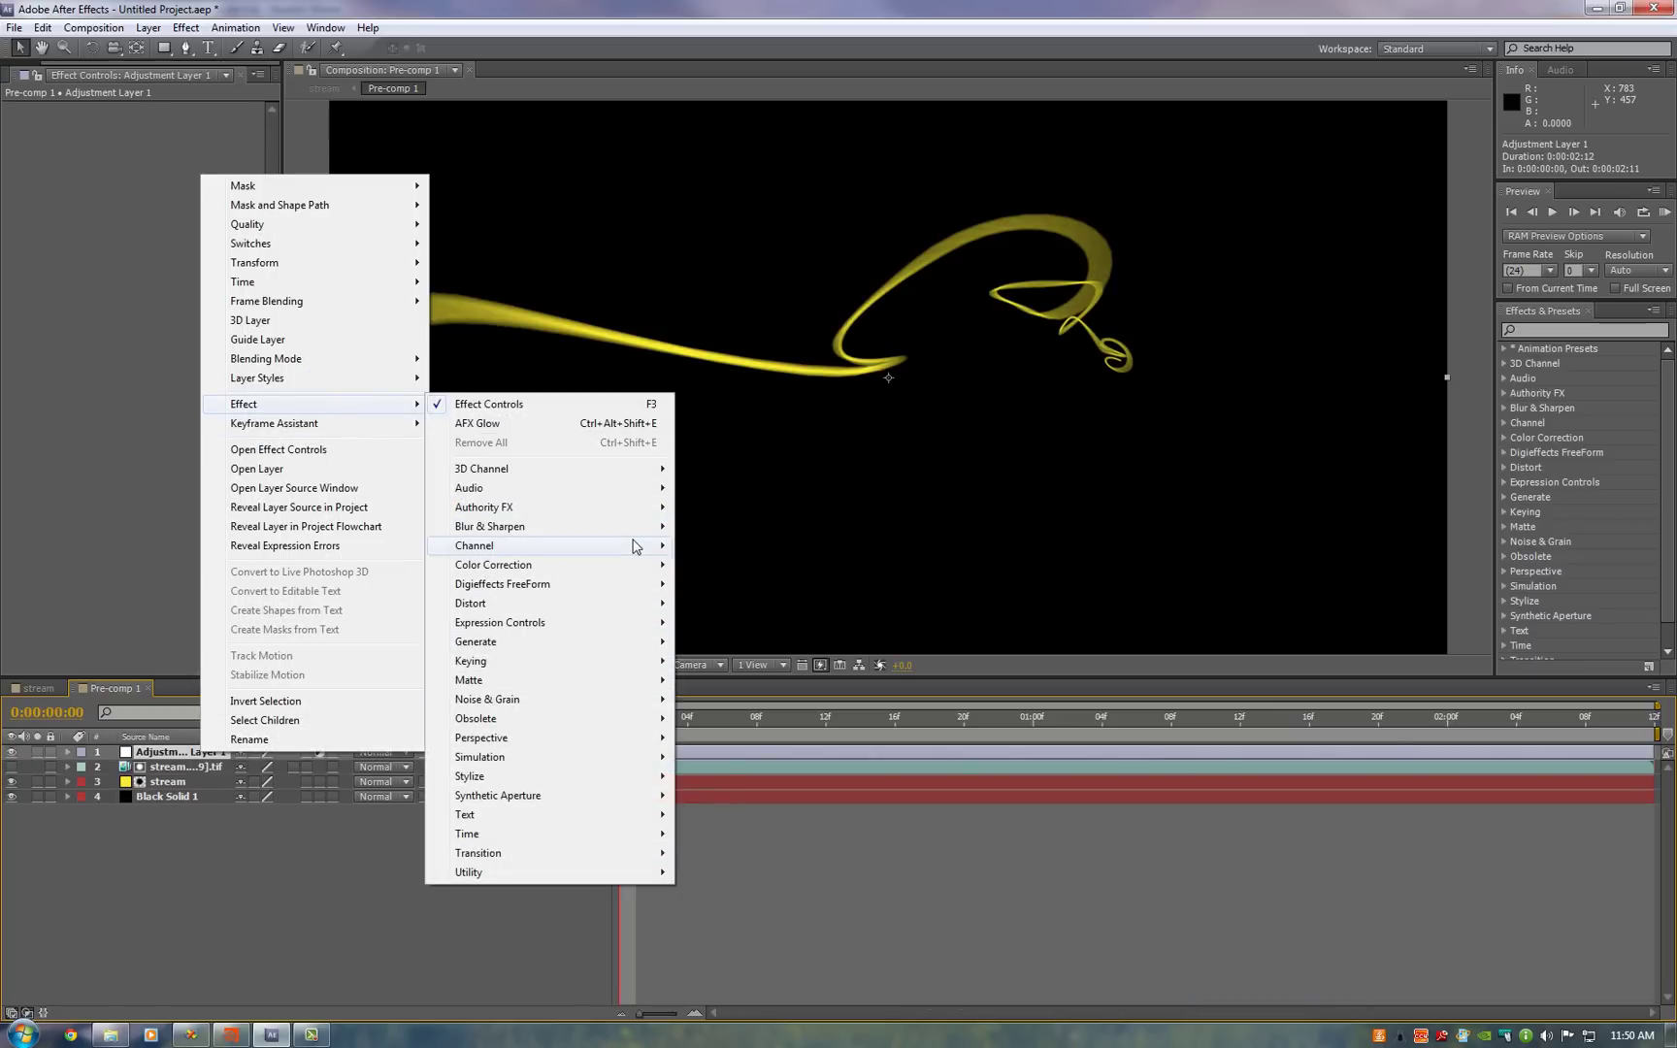
pyautogui.moveTo(639, 525)
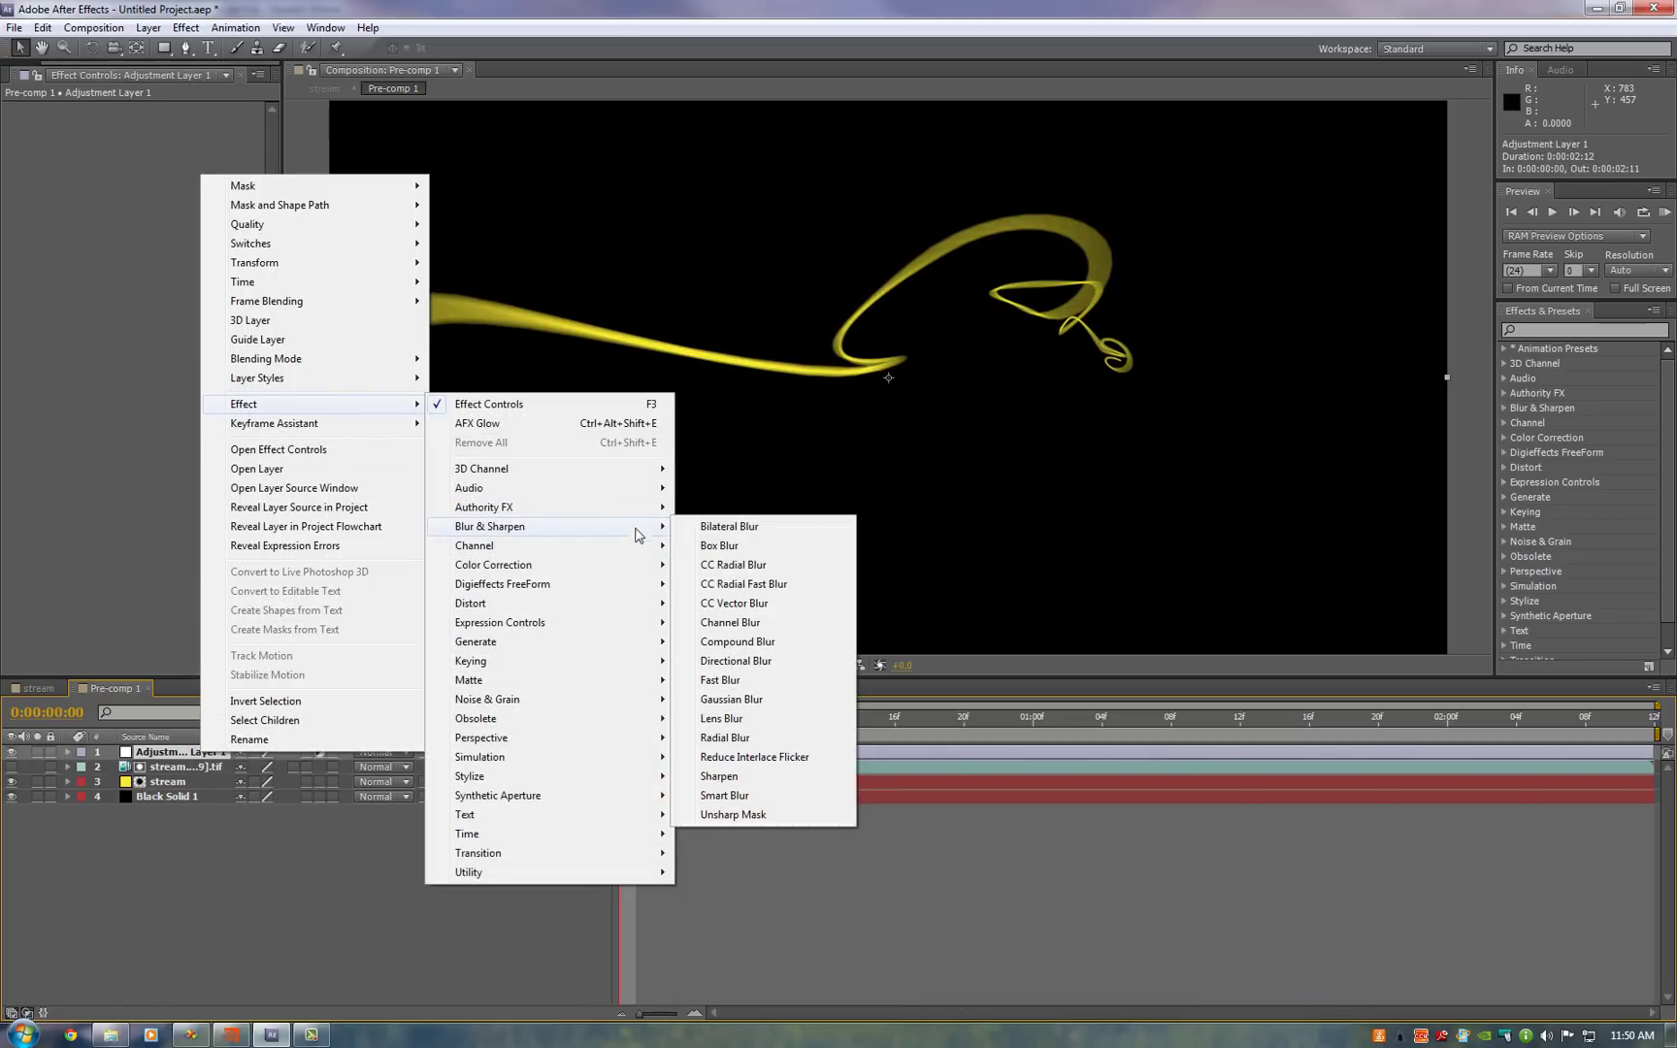
pyautogui.moveTo(642, 564)
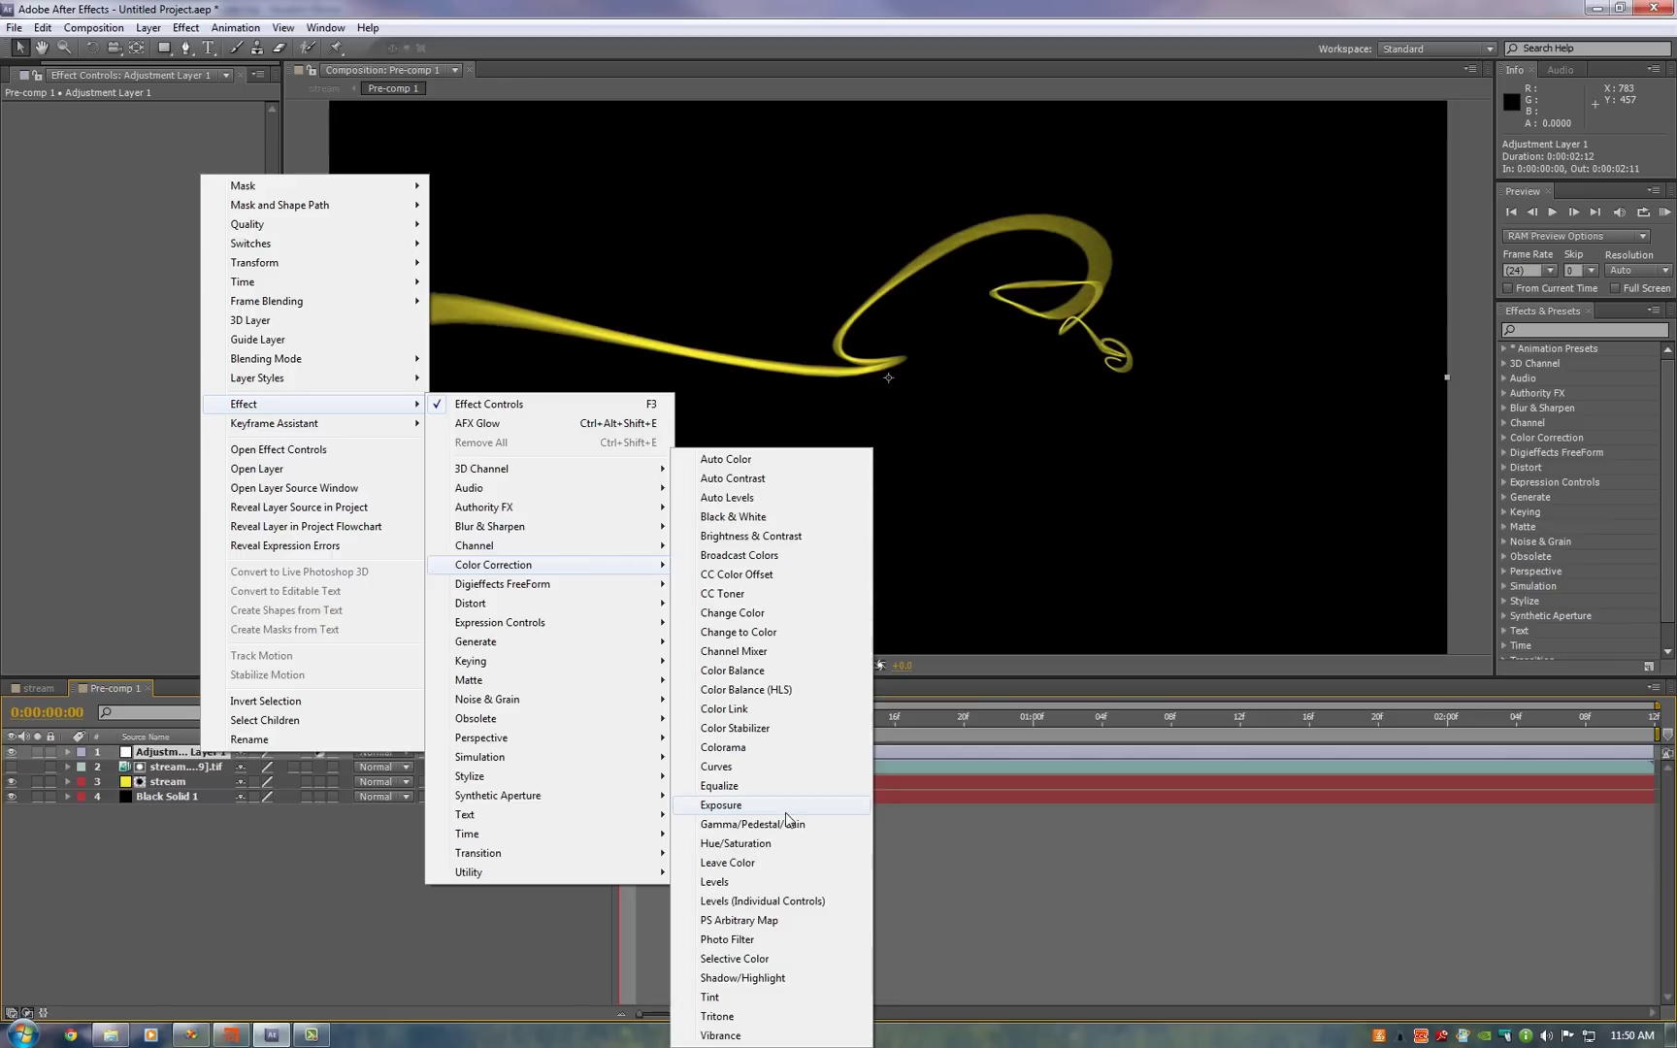
pyautogui.click(723, 804)
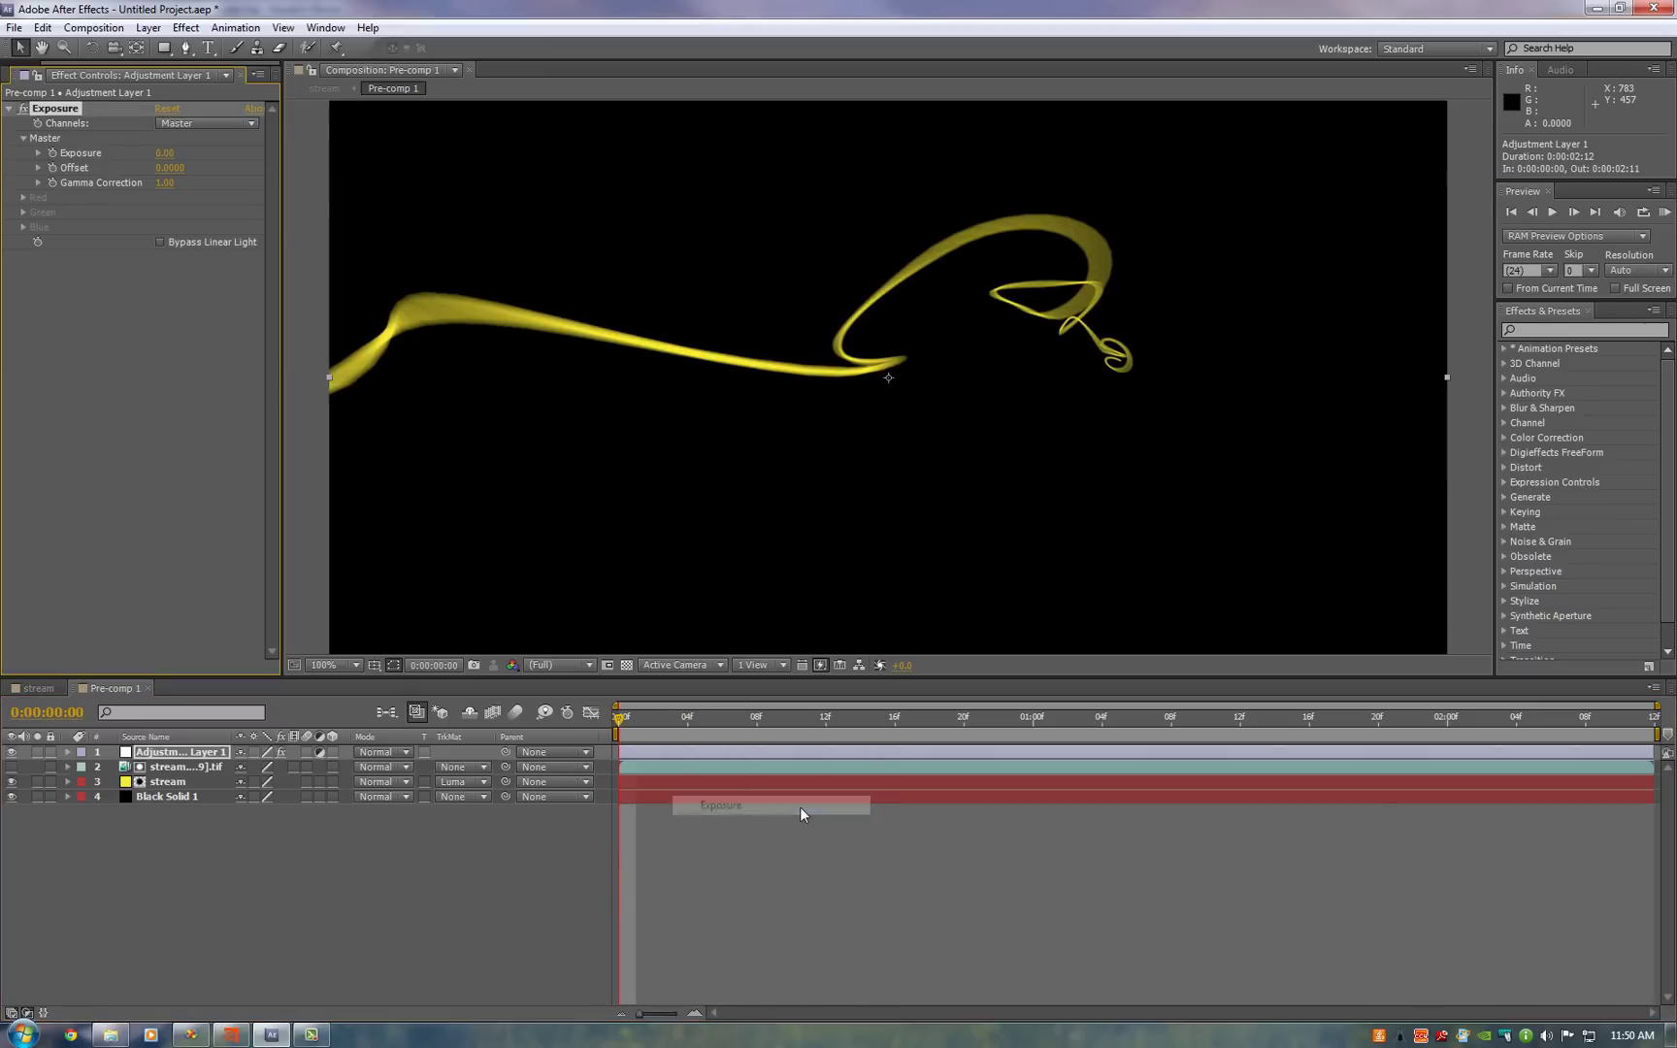
pyautogui.moveTo(163, 152); pyautogui.dragTo(311, 166)
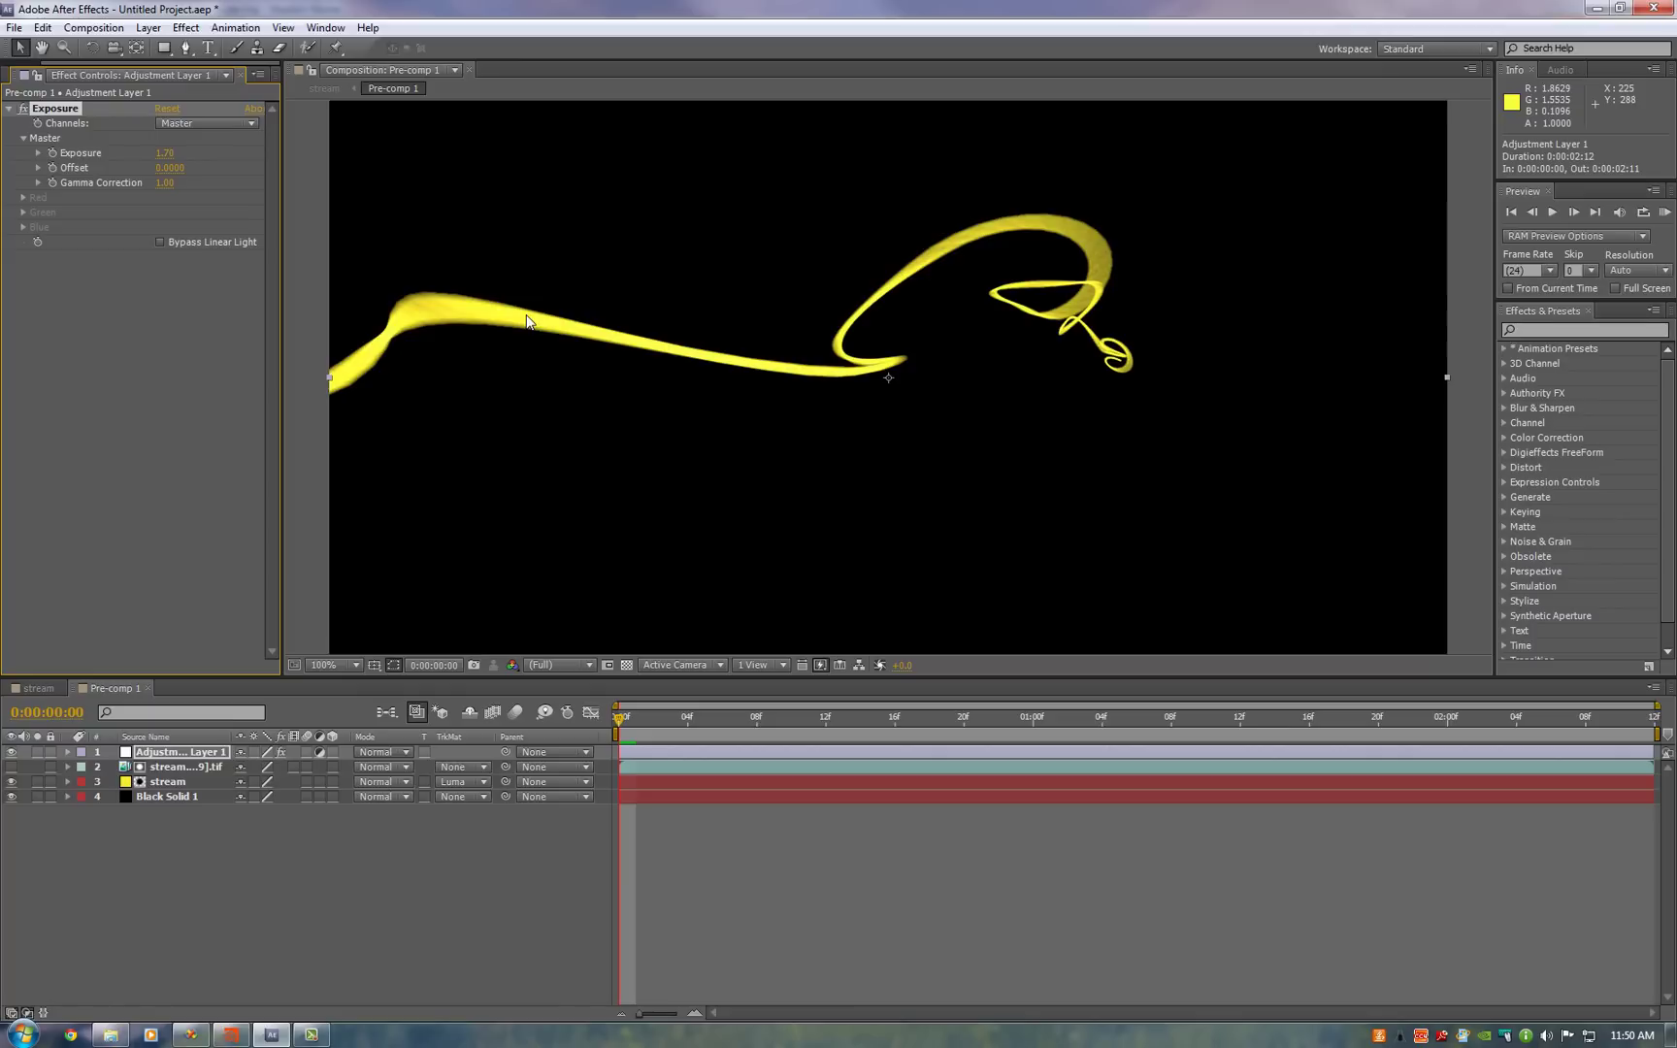
# - Return to the stream comp and deselect the stream layer
pyautogui.click(37, 688)
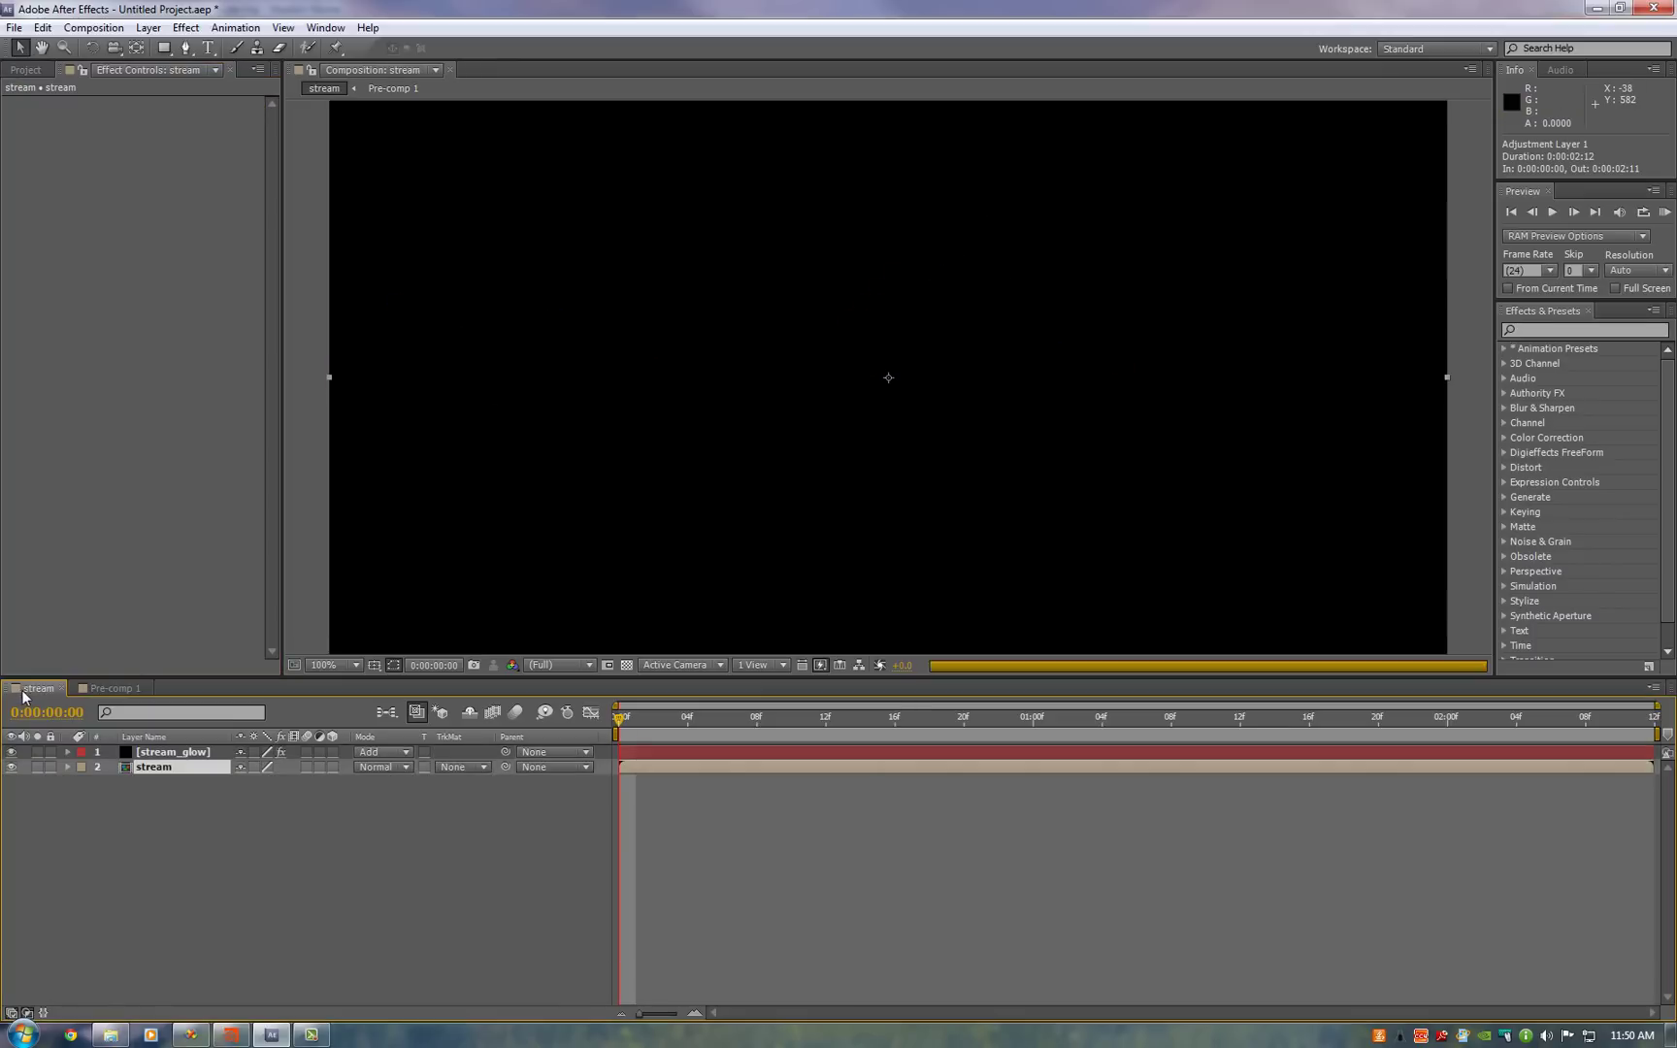
pyautogui.click(1042, 934)
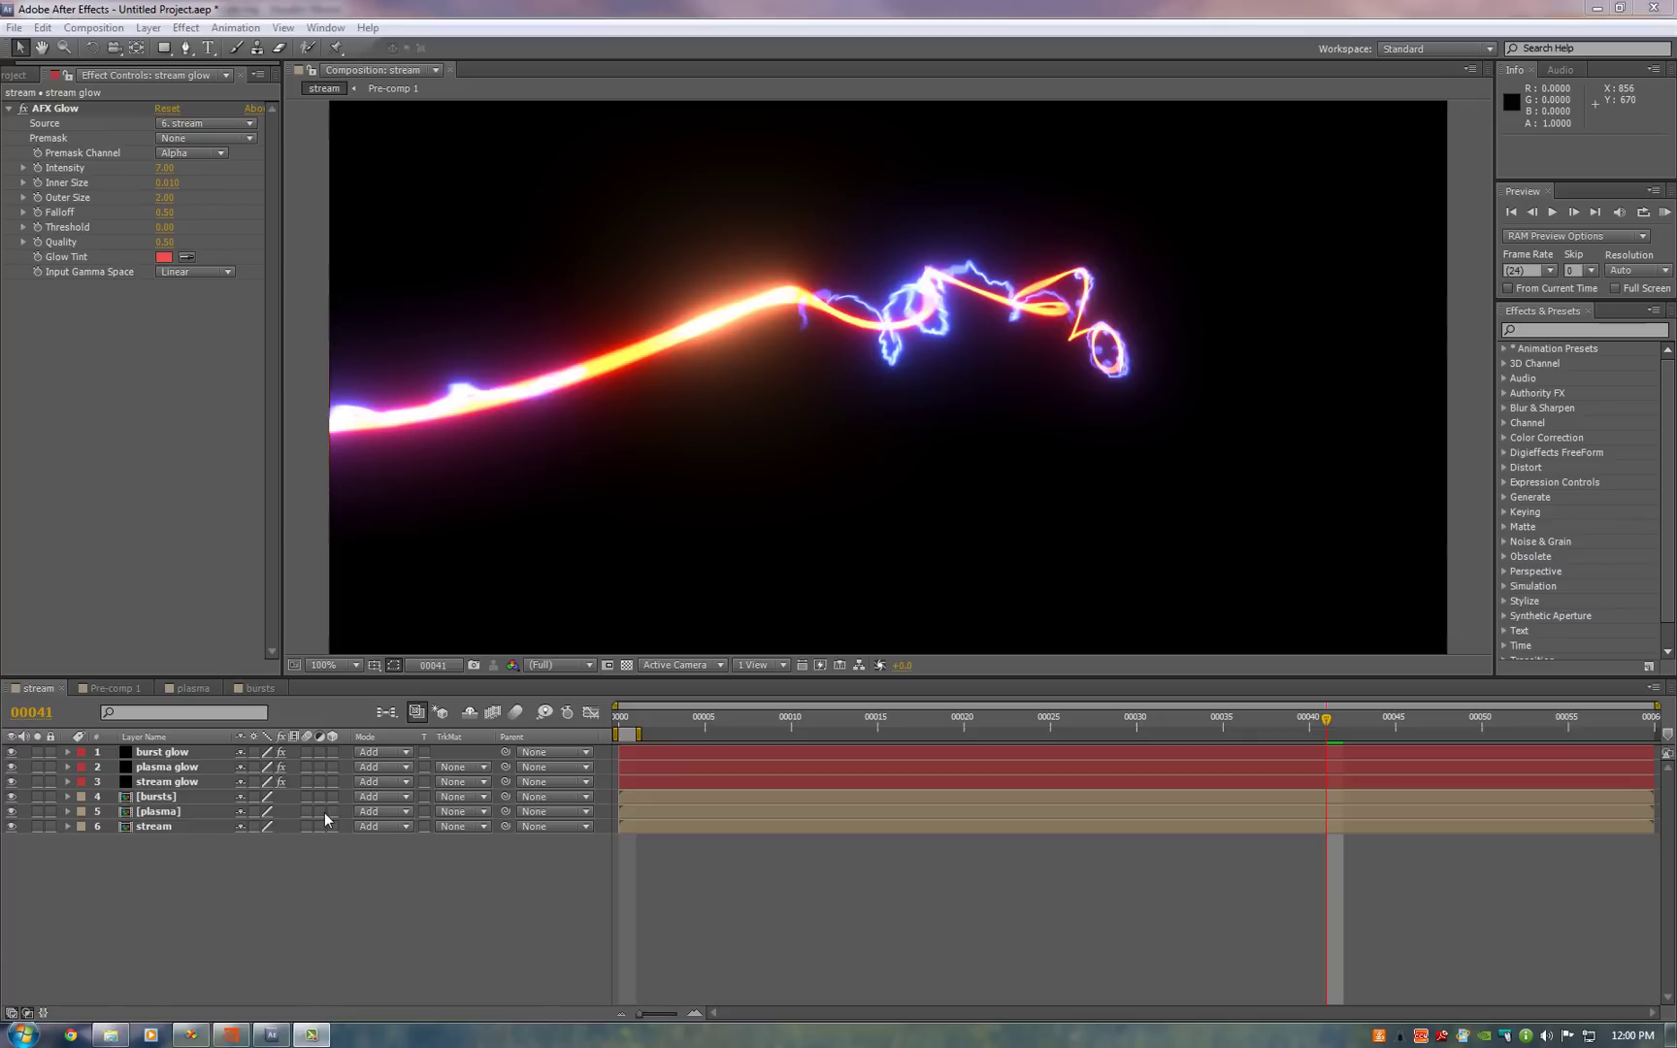
pyautogui.doubleClick(183, 813)
pyautogui.click(191, 797)
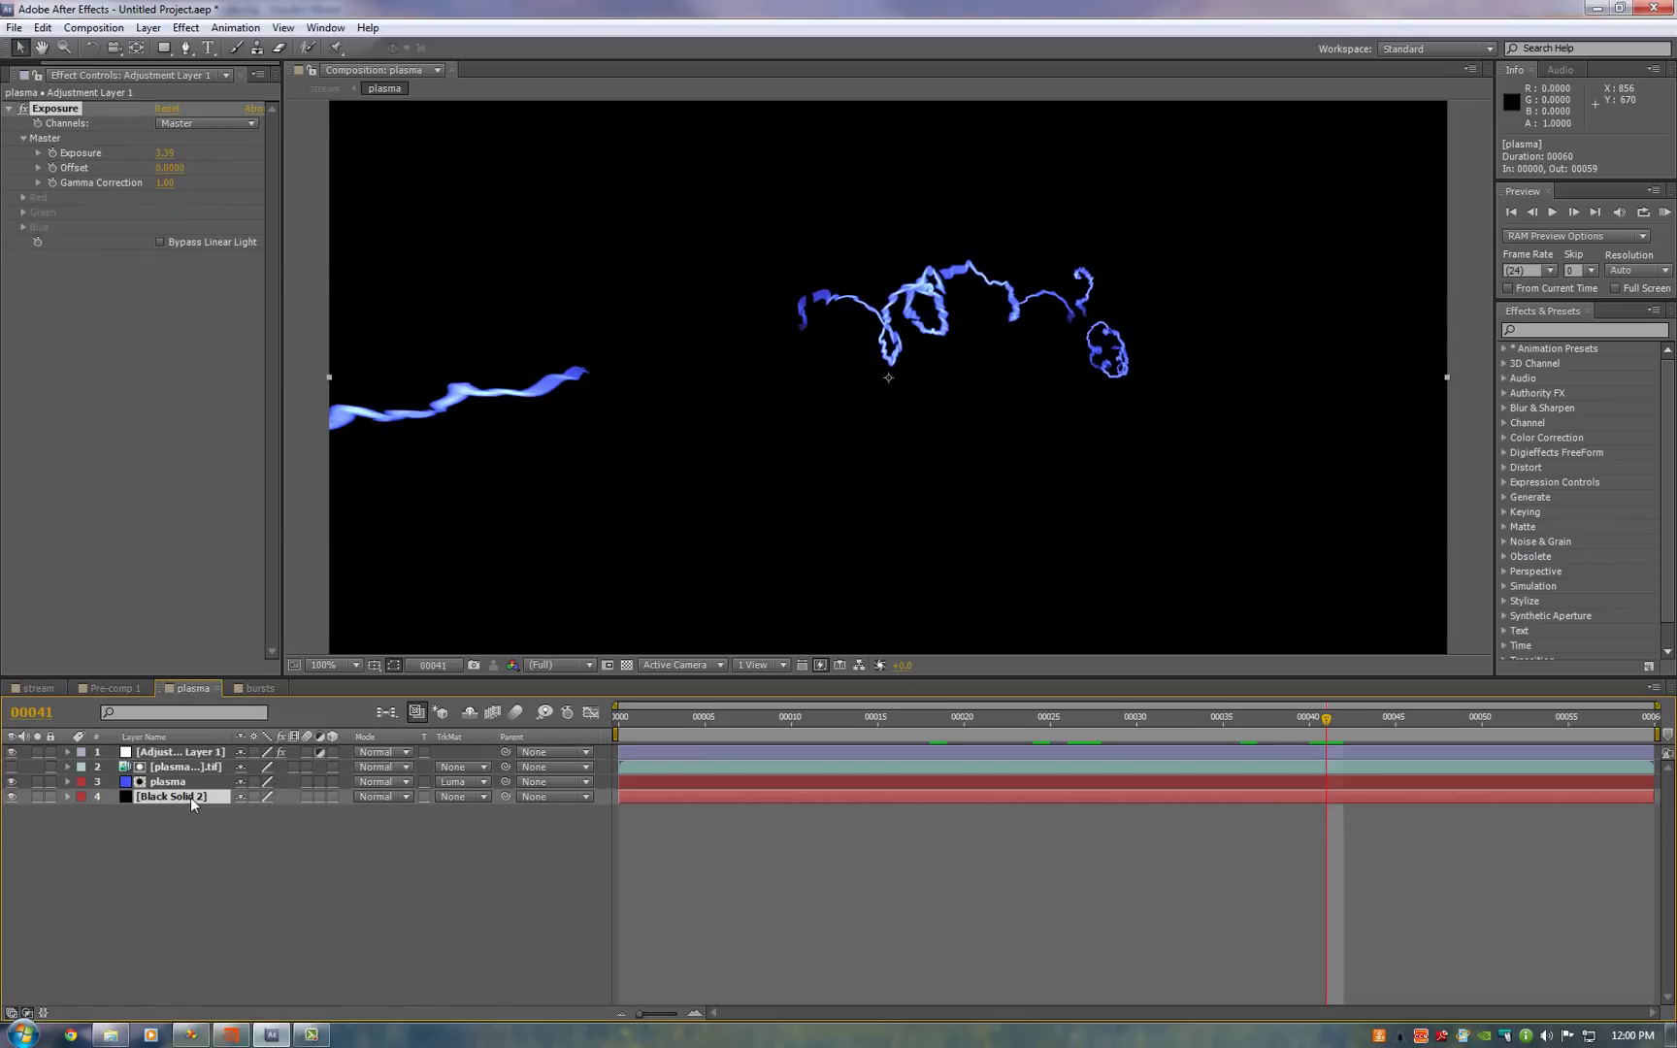
pyautogui.click(182, 785)
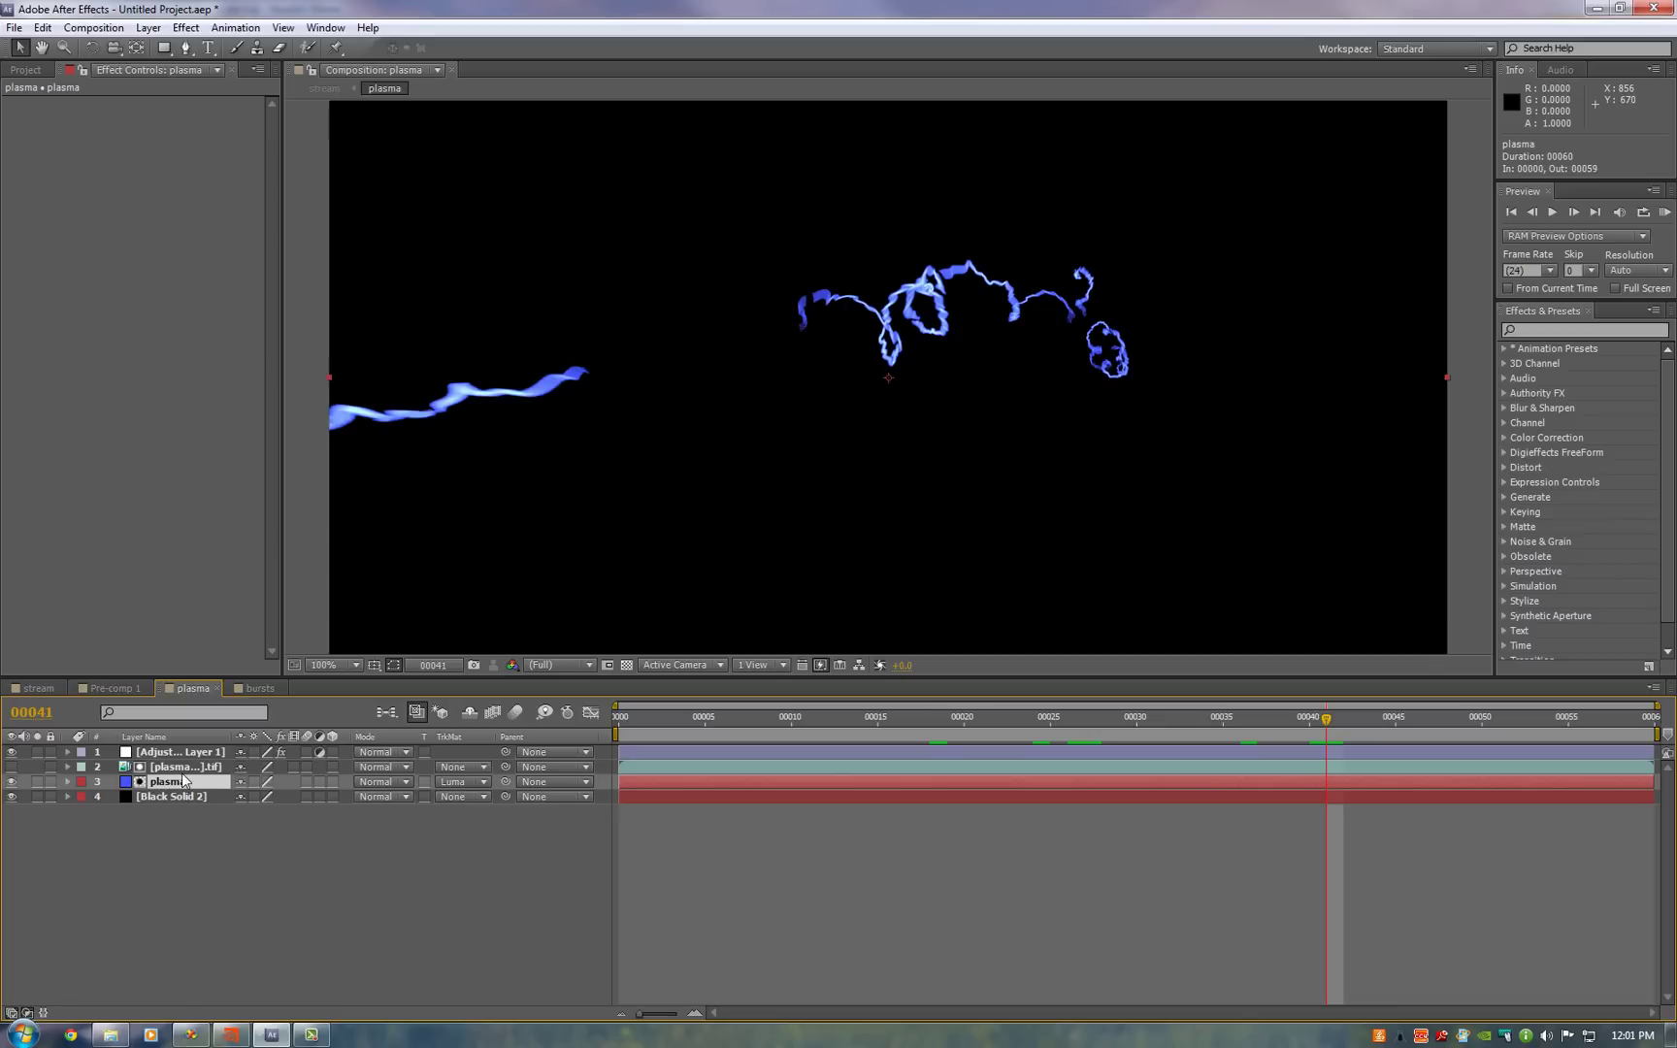
pyautogui.click(184, 772)
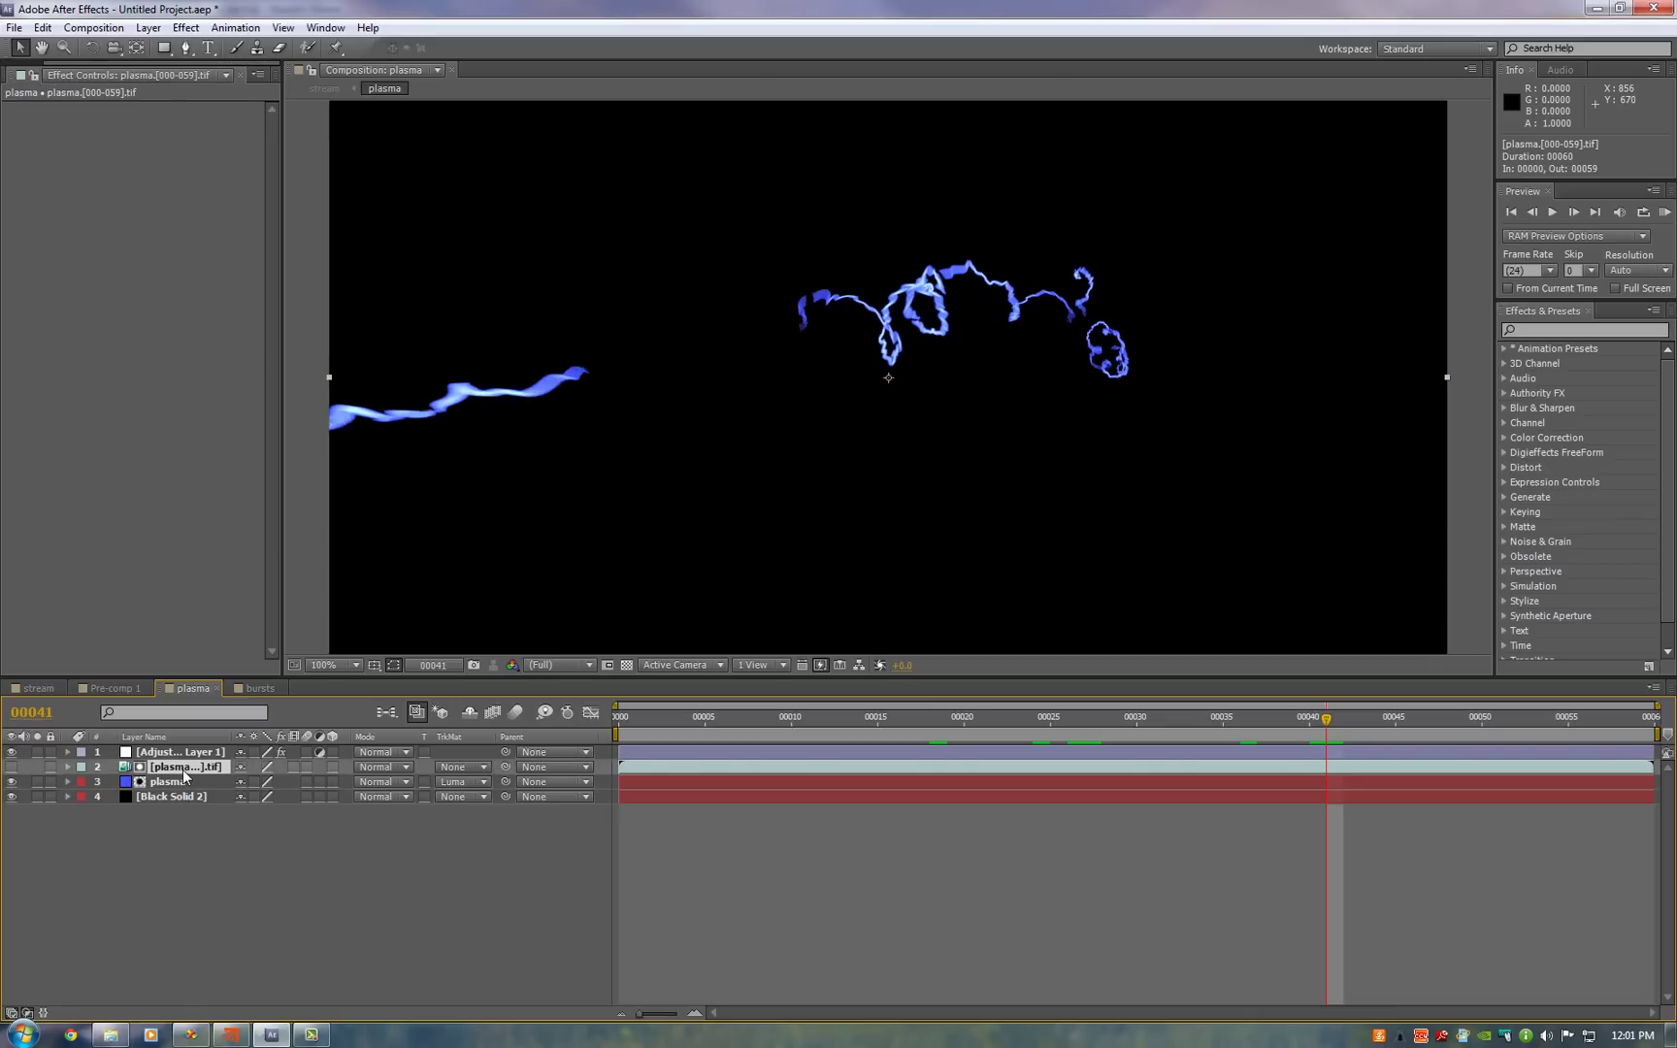
pyautogui.click(184, 756)
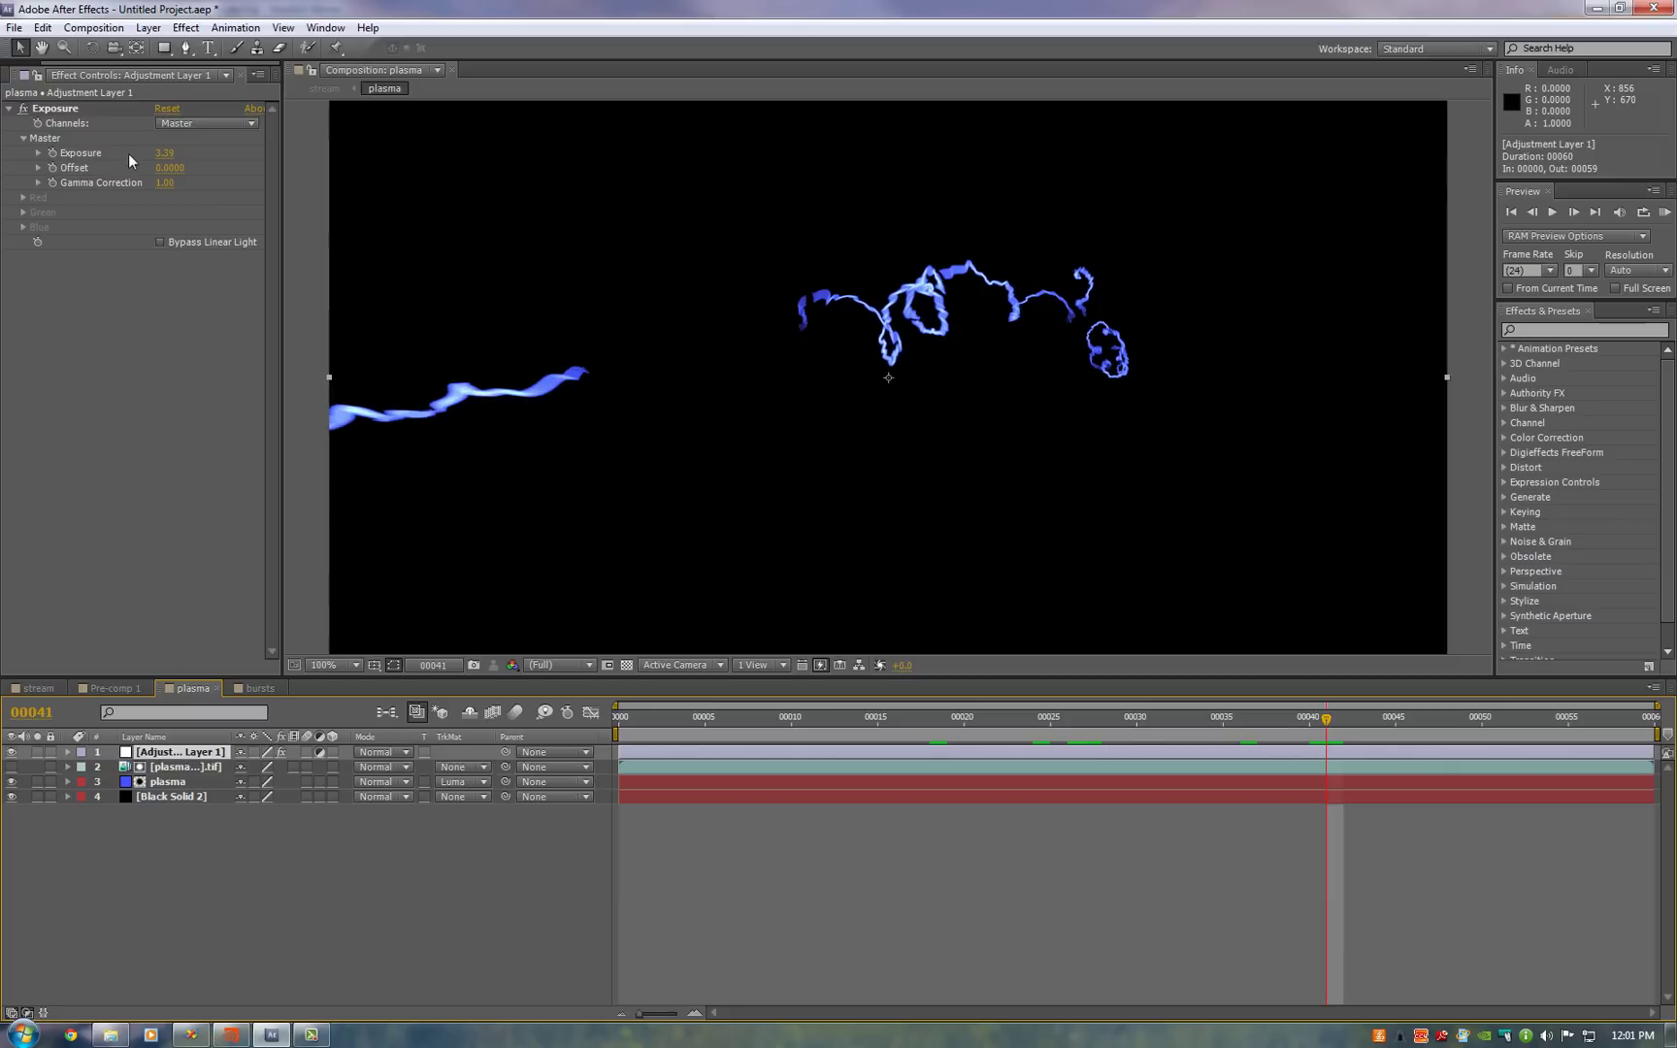
pyautogui.click(251, 690)
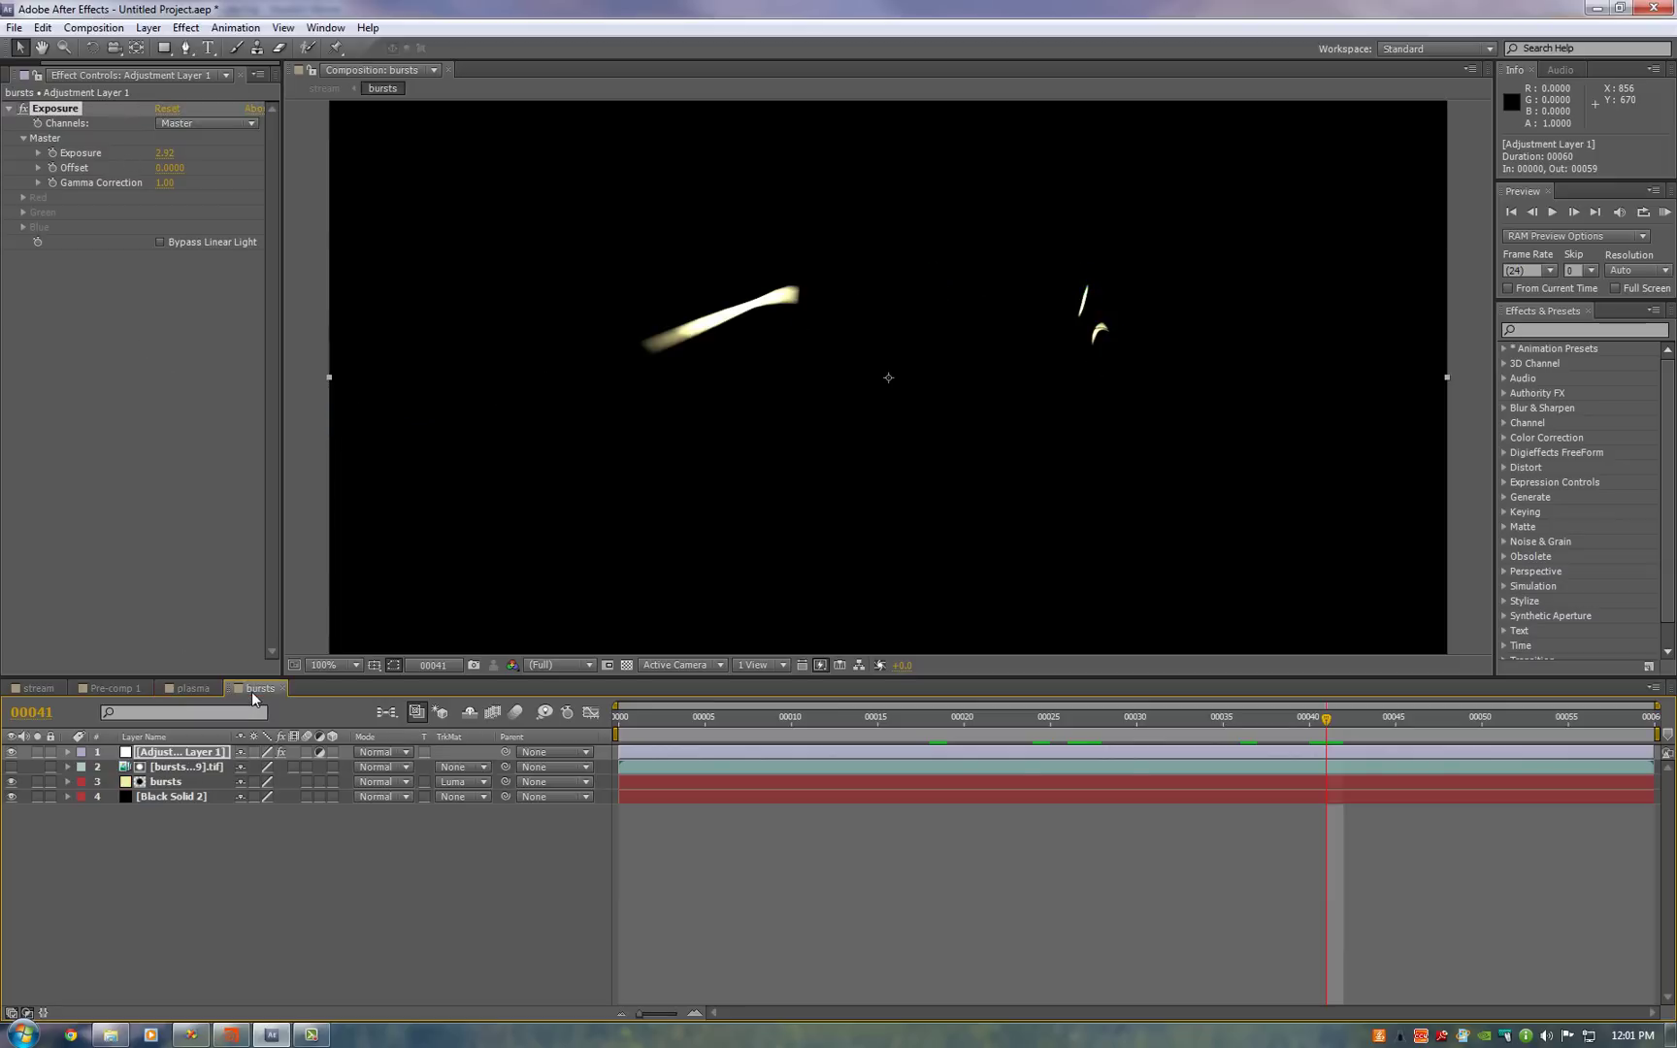
pyautogui.click(36, 688)
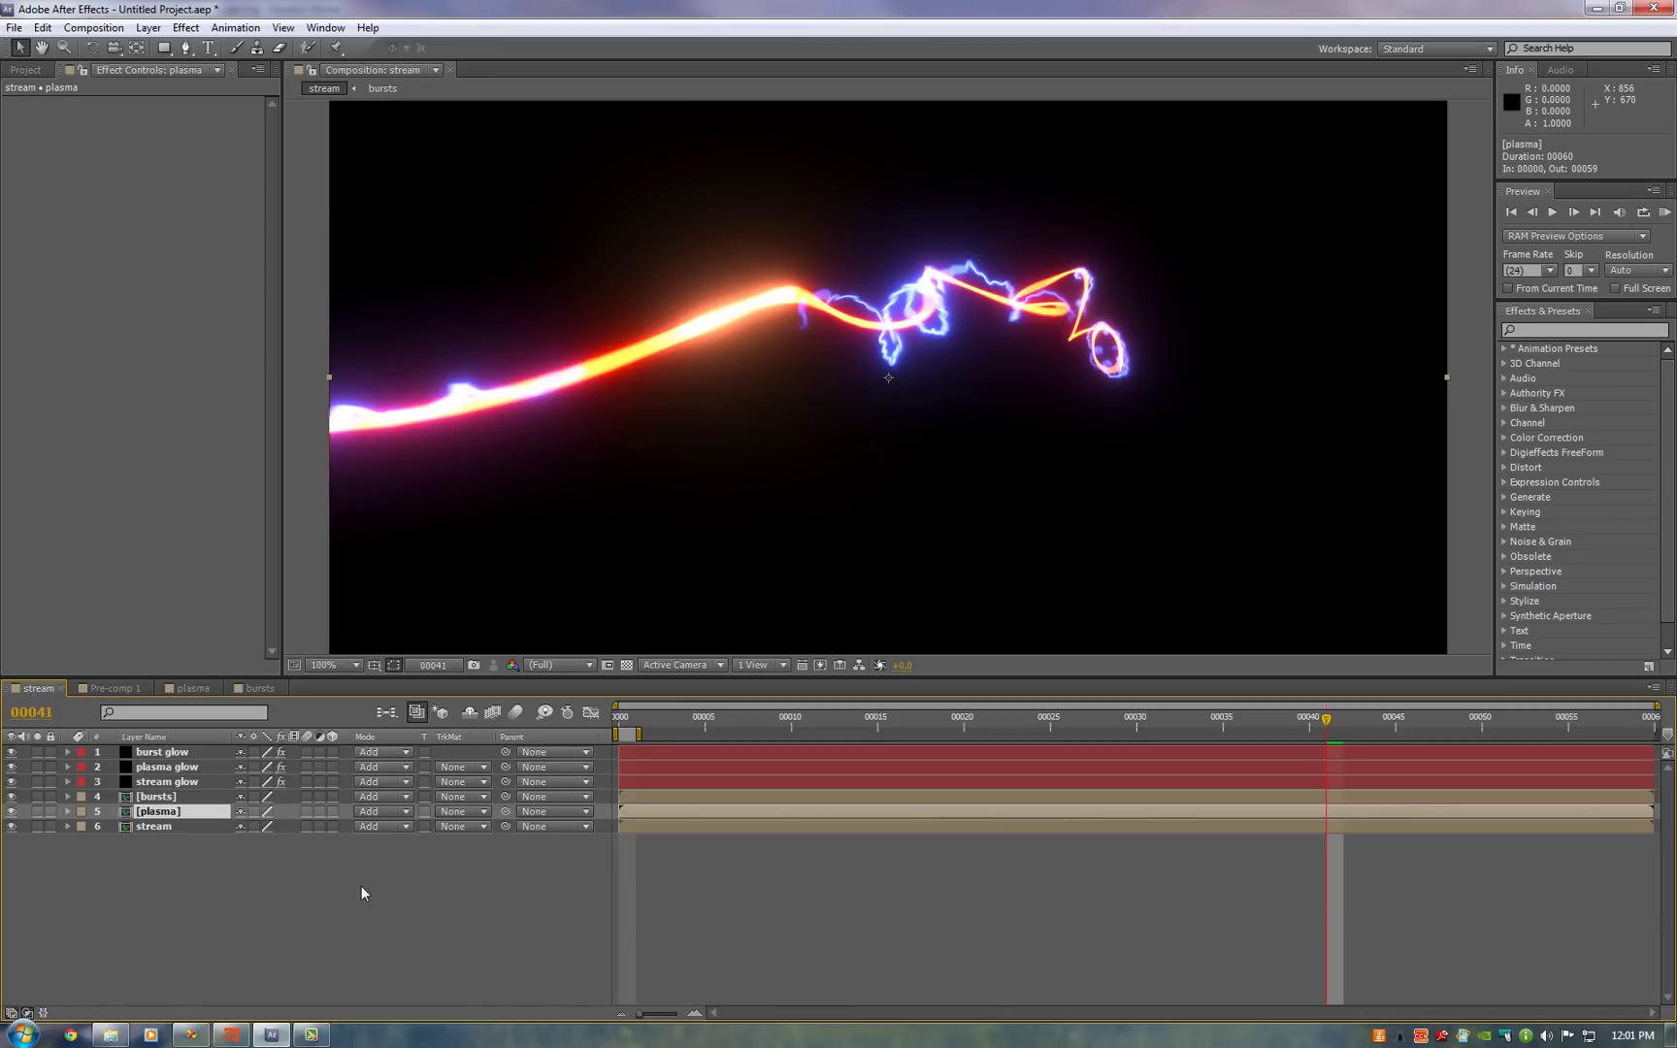
pyautogui.click(180, 753)
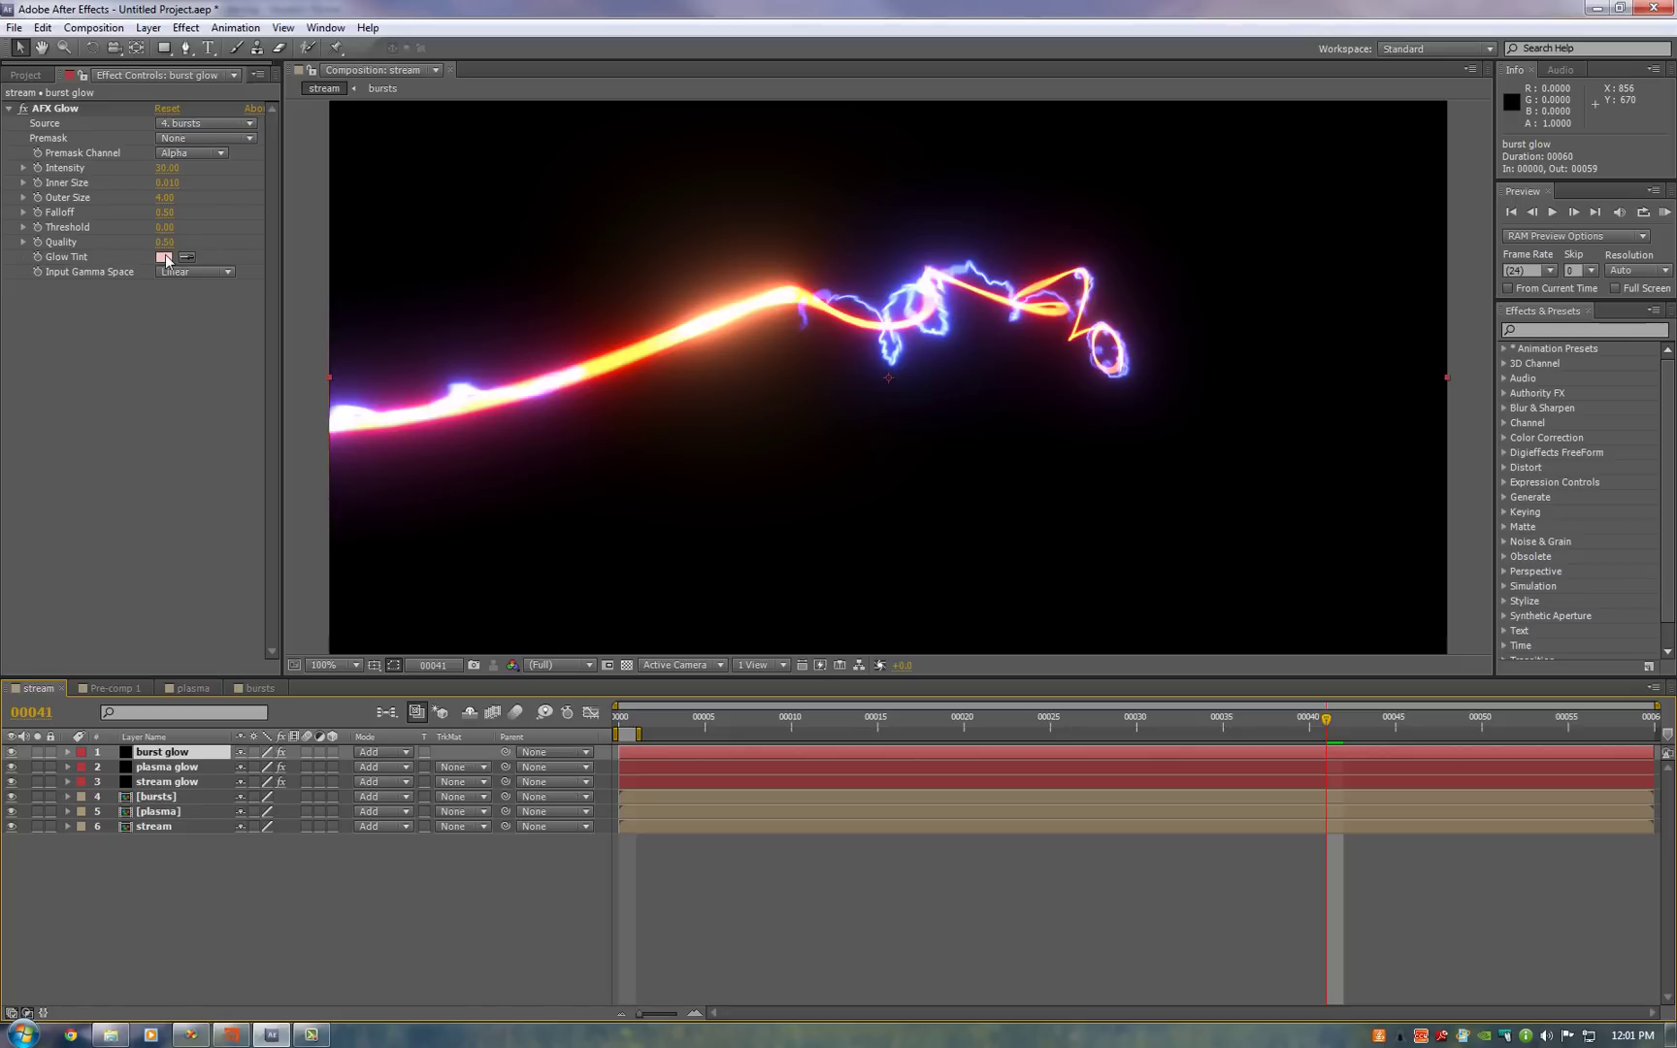
pyautogui.click(188, 768)
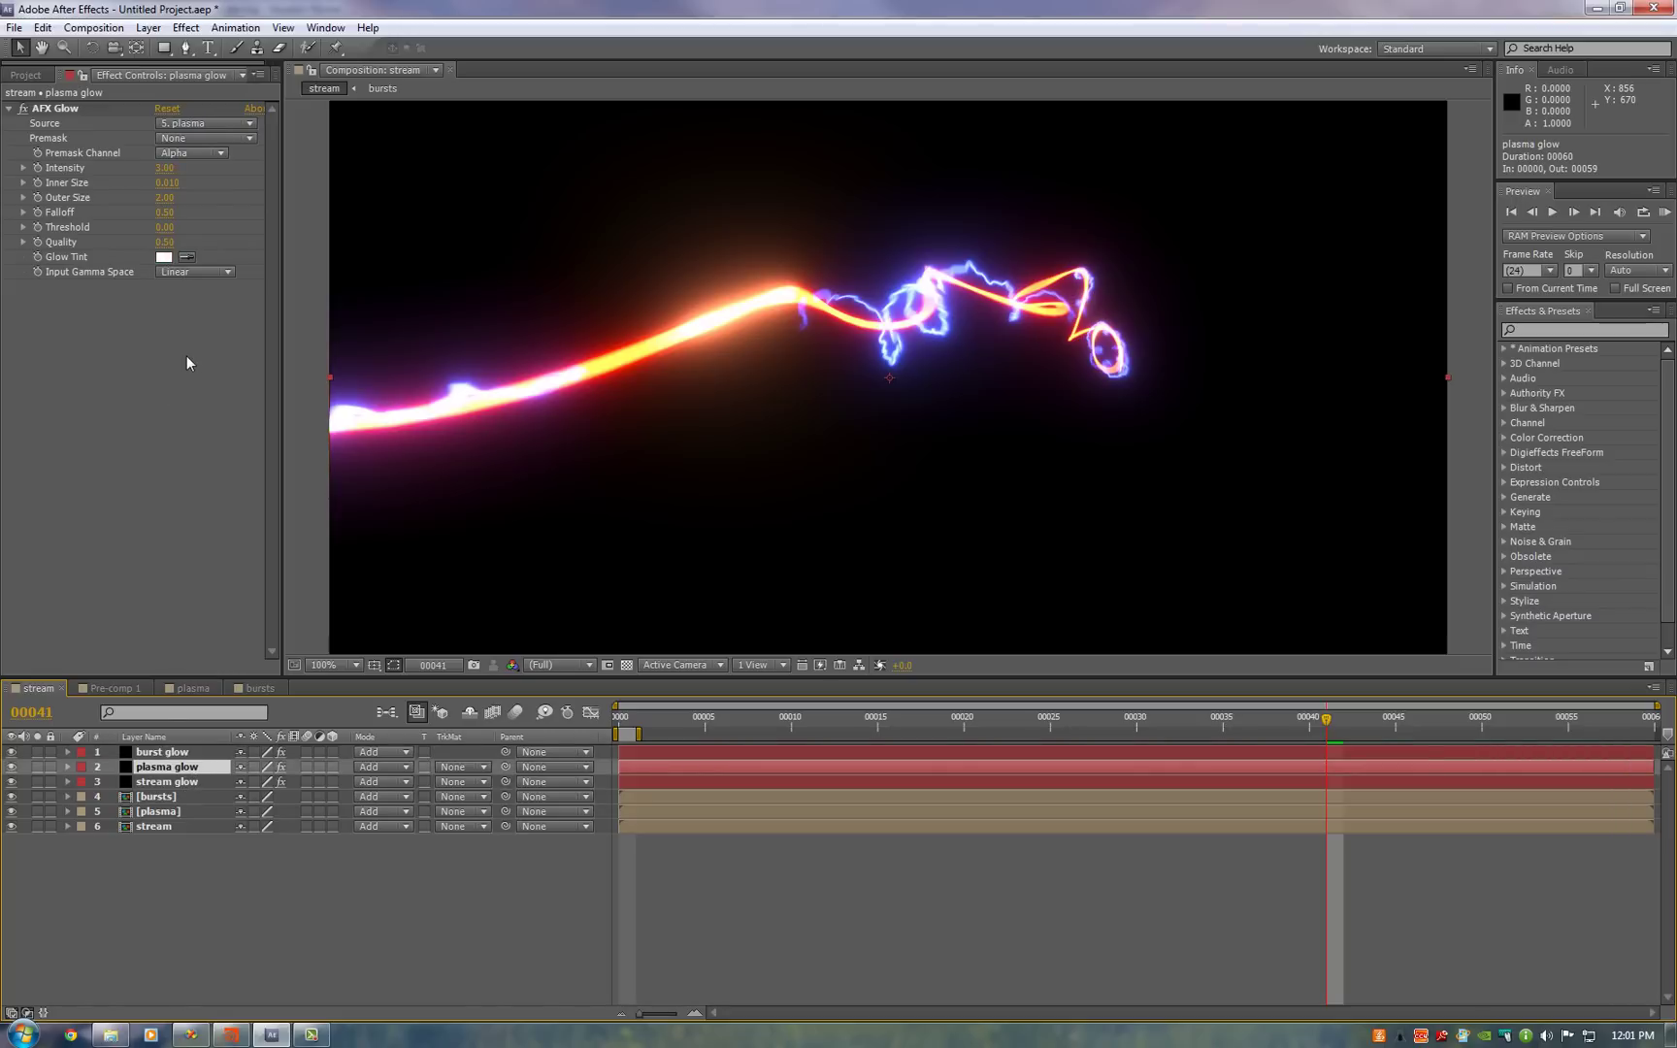
pyautogui.click(964, 904)
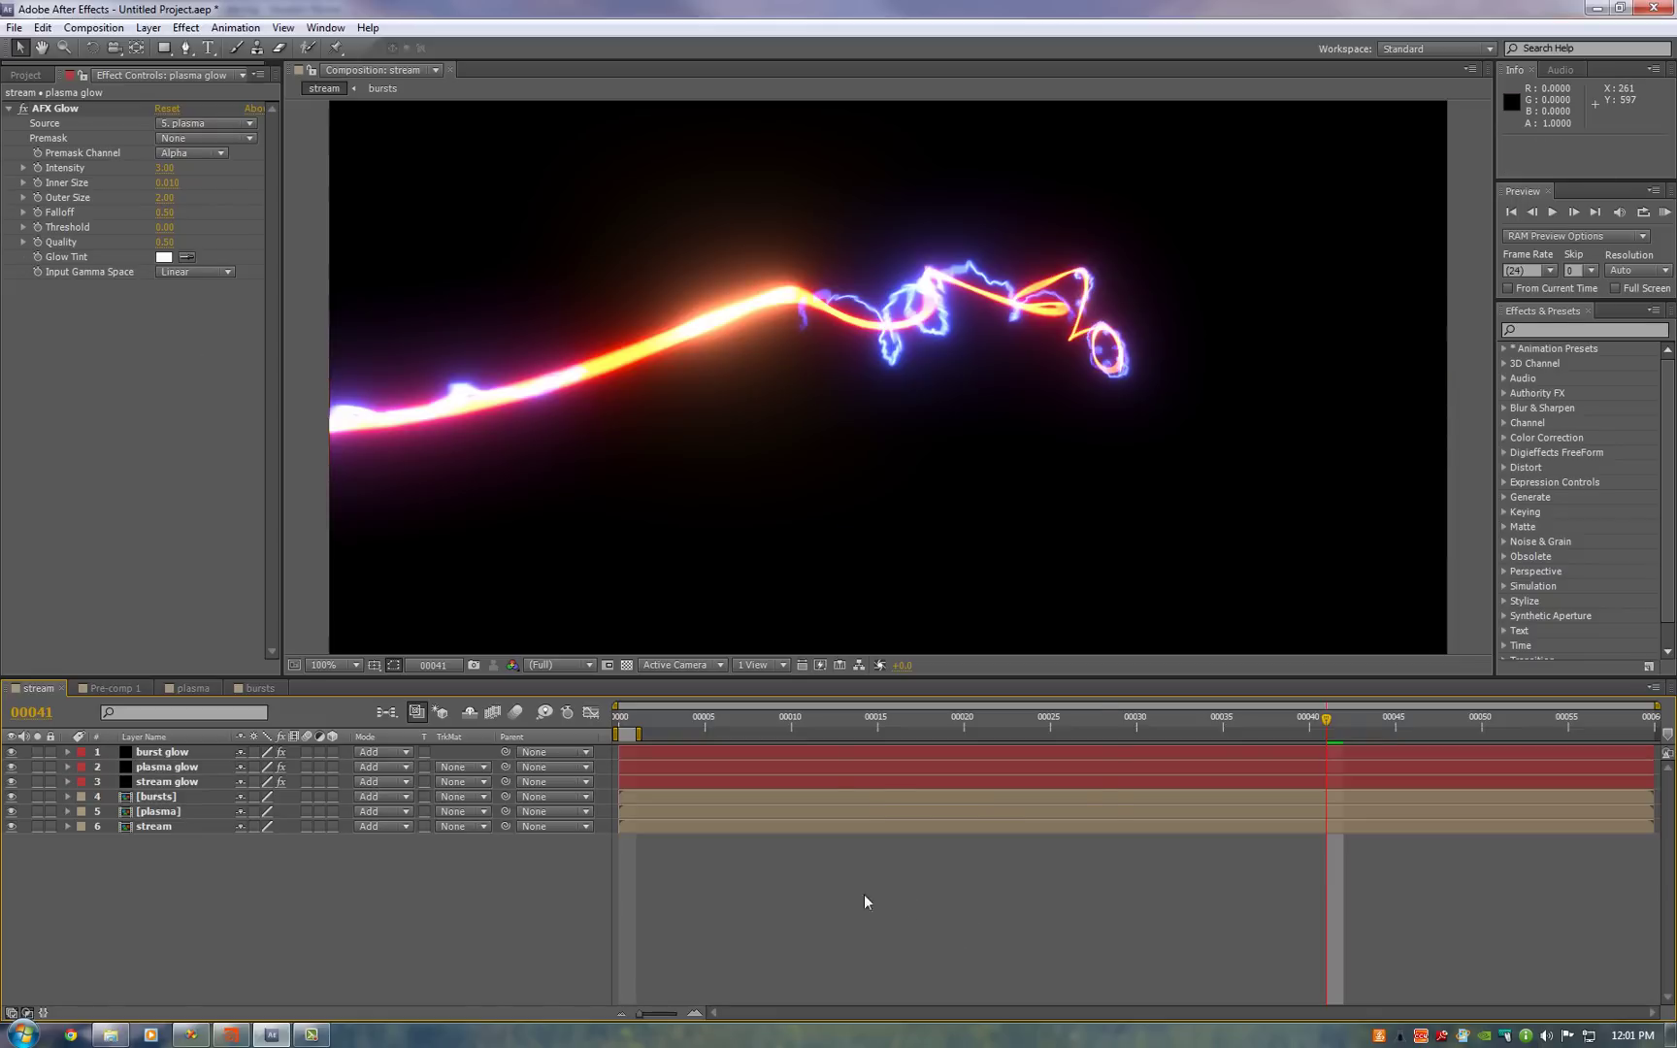
# - Add a new adjustment layer to the stream comp in Add blend mode
pyautogui.rightClick(854, 893)
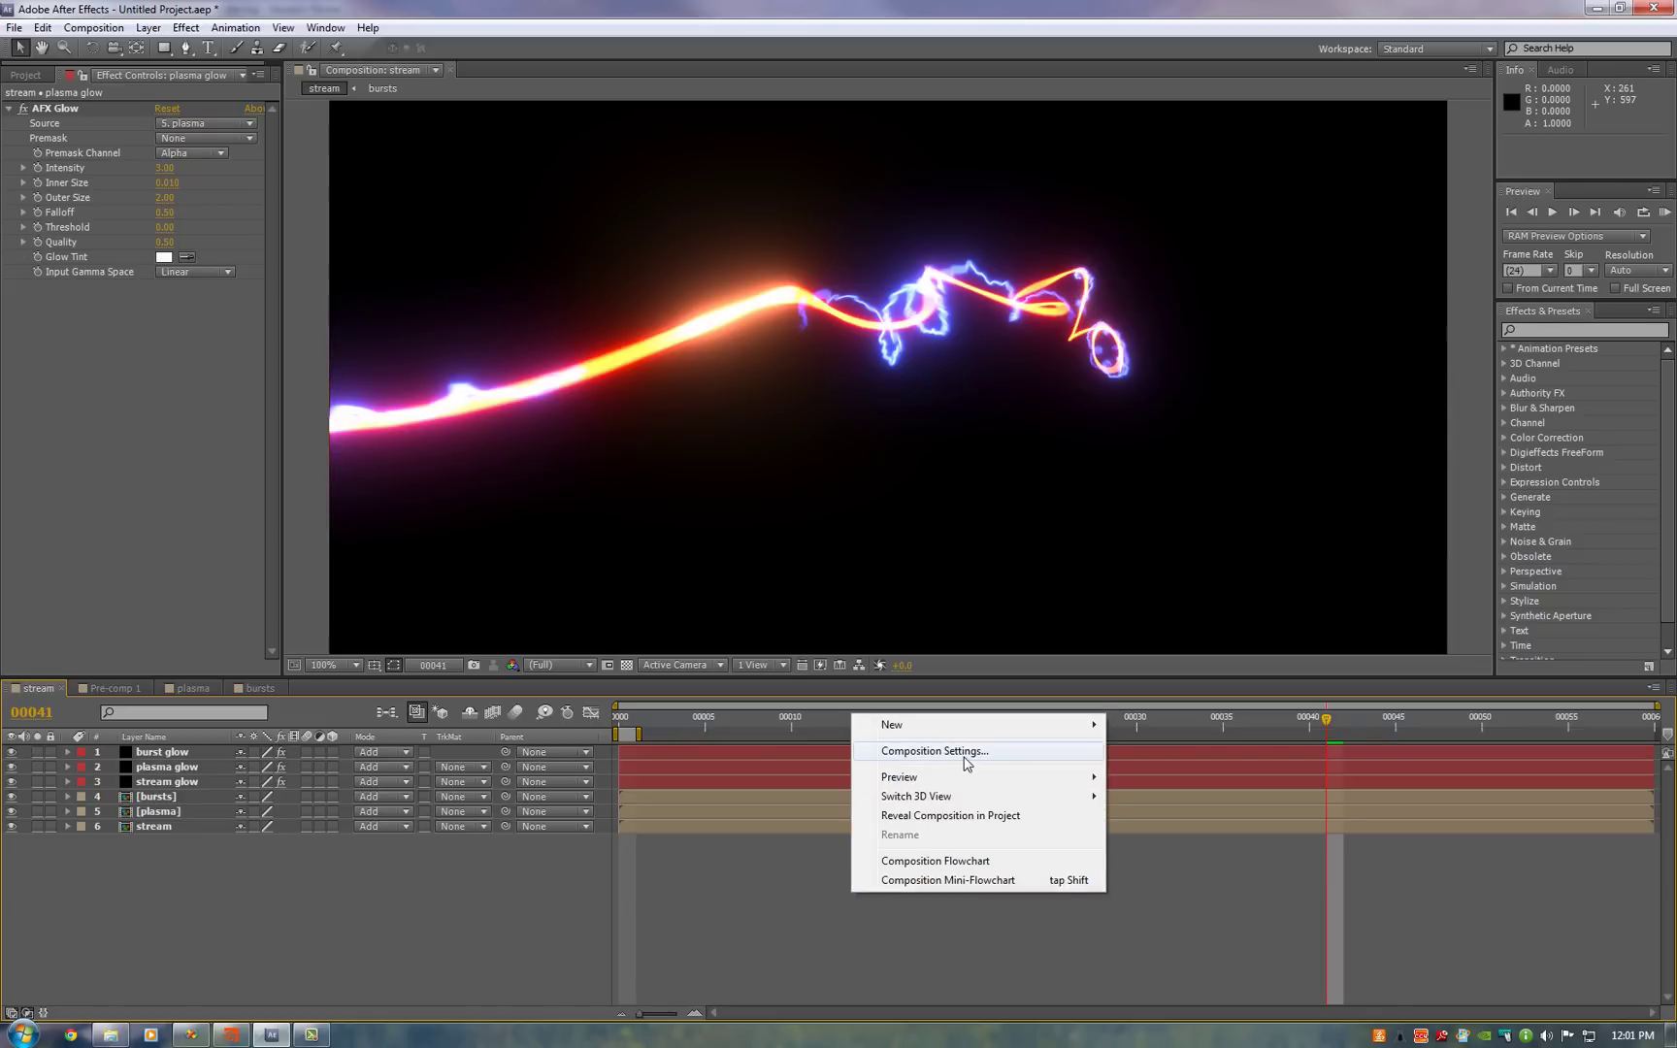
pyautogui.moveTo(1057, 734)
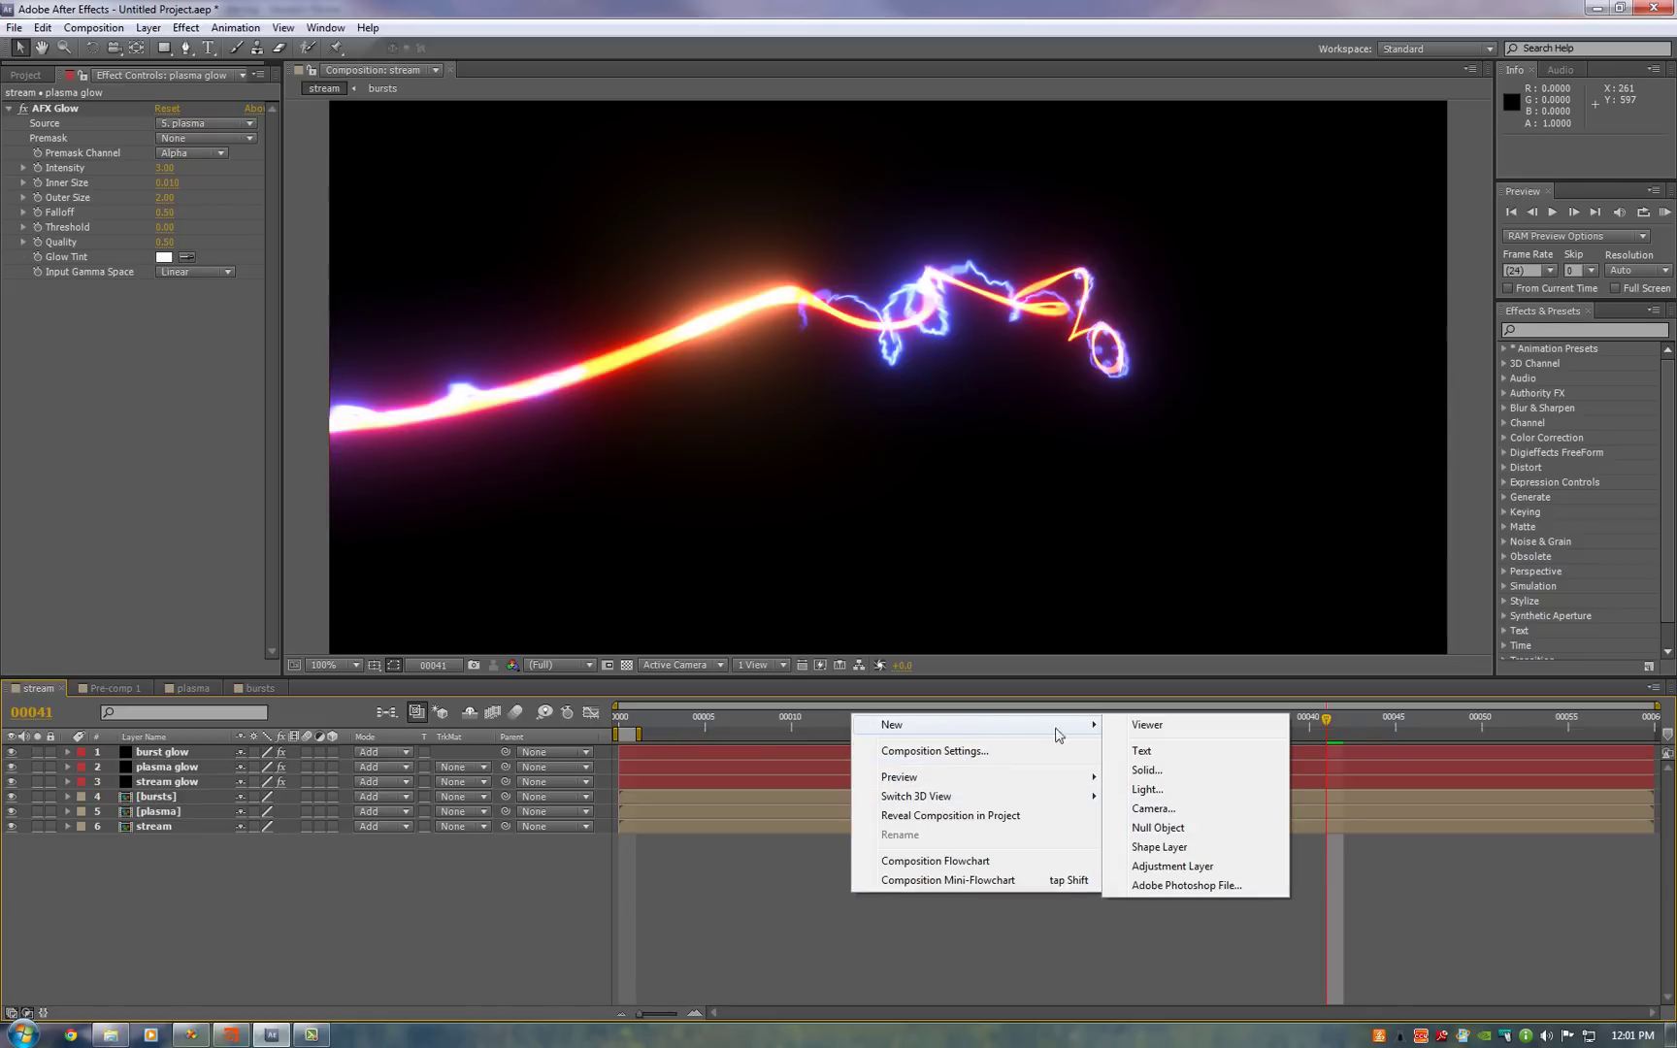
pyautogui.click(1205, 865)
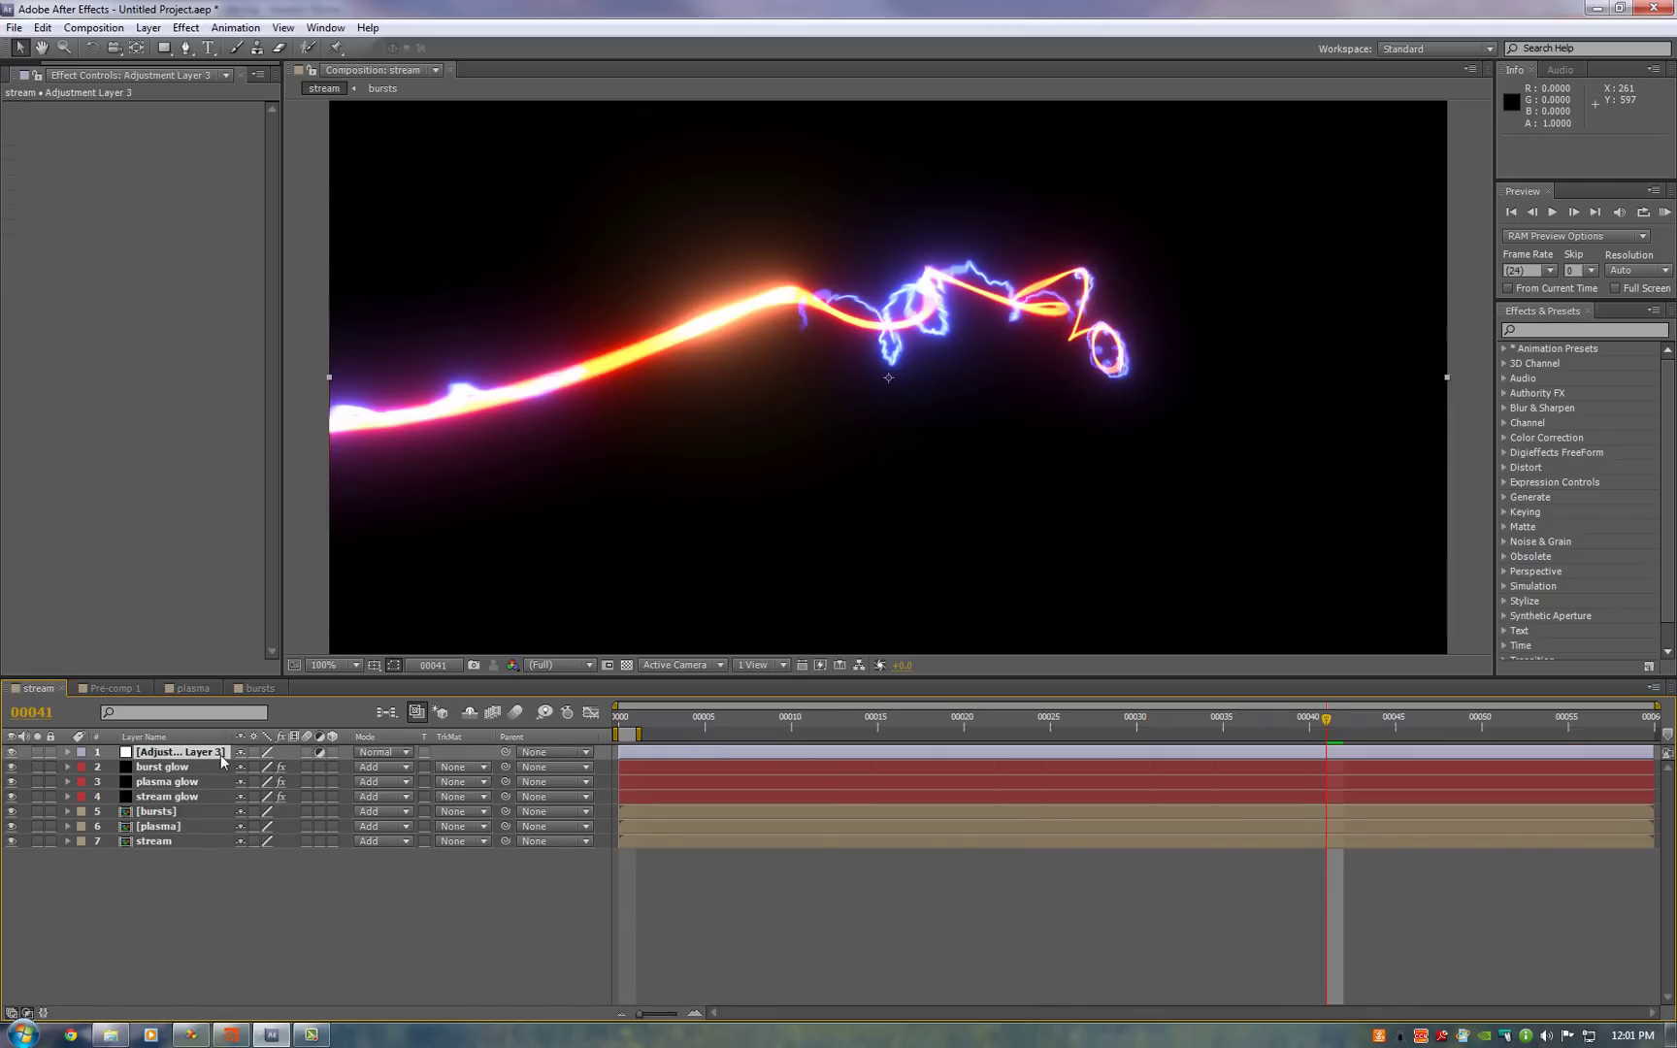
pyautogui.click(383, 752)
pyautogui.click(500, 437)
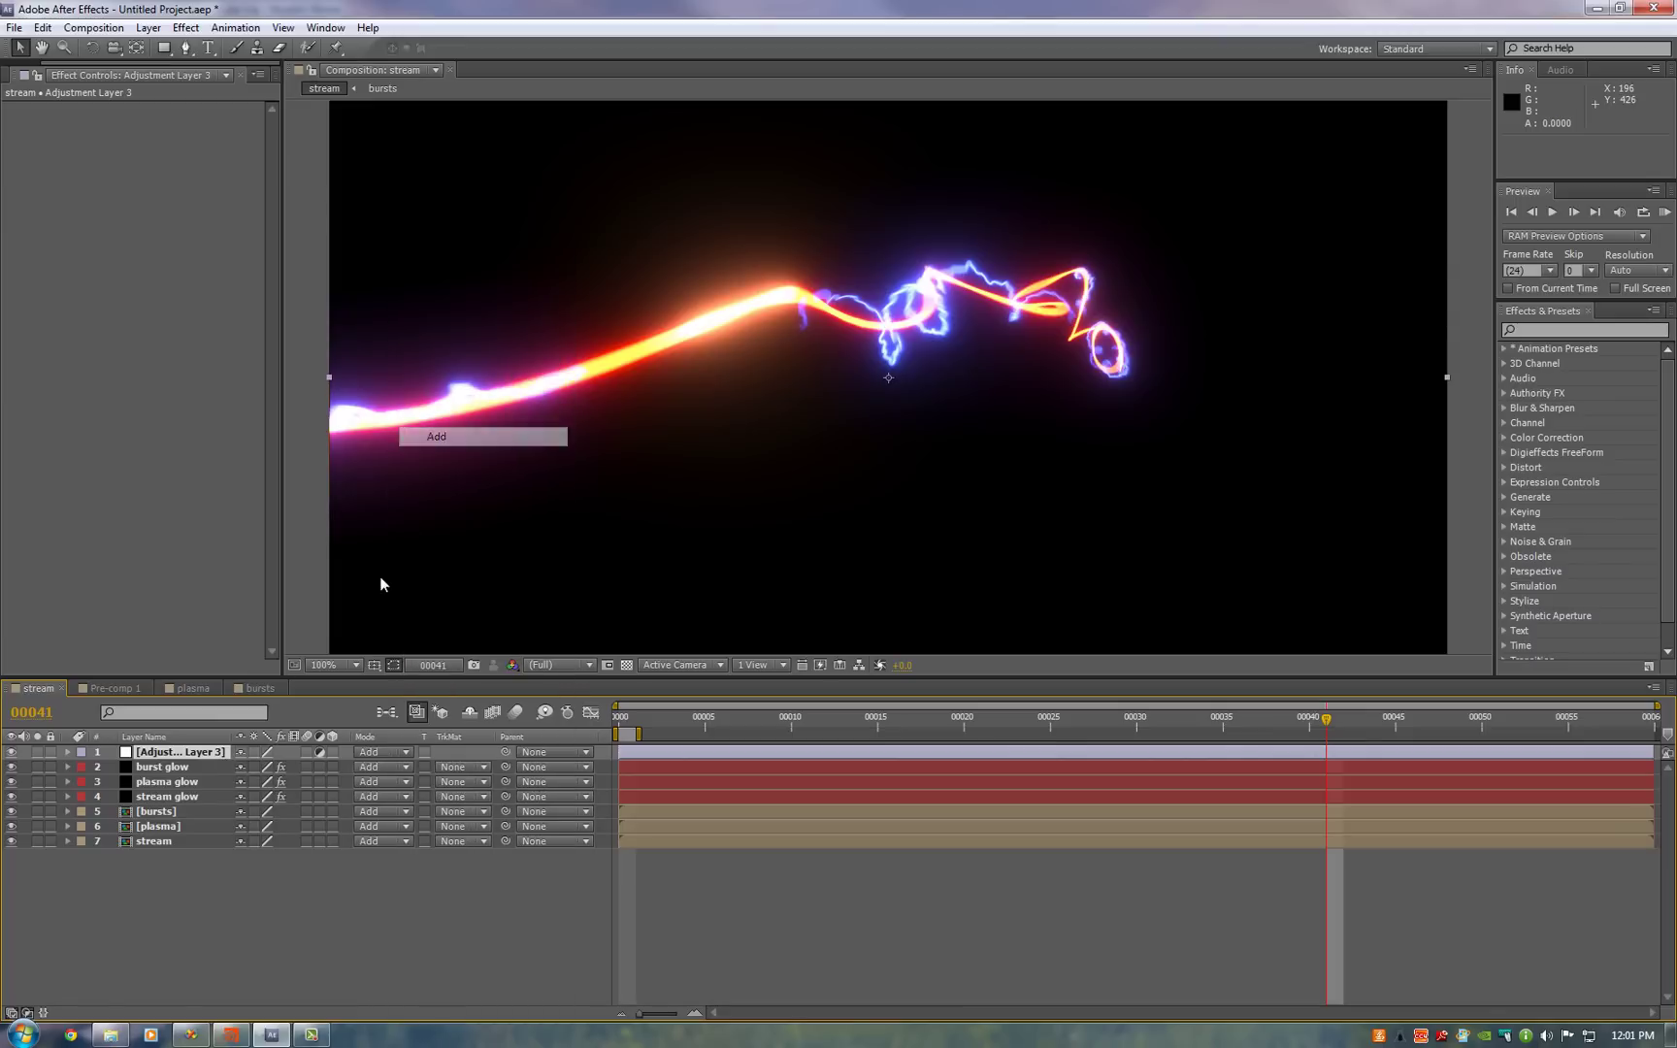
# - Apply Authority FX AFX Lens Glow to the adjustment layer
pyautogui.rightClick(217, 751)
pyautogui.moveTo(418, 409)
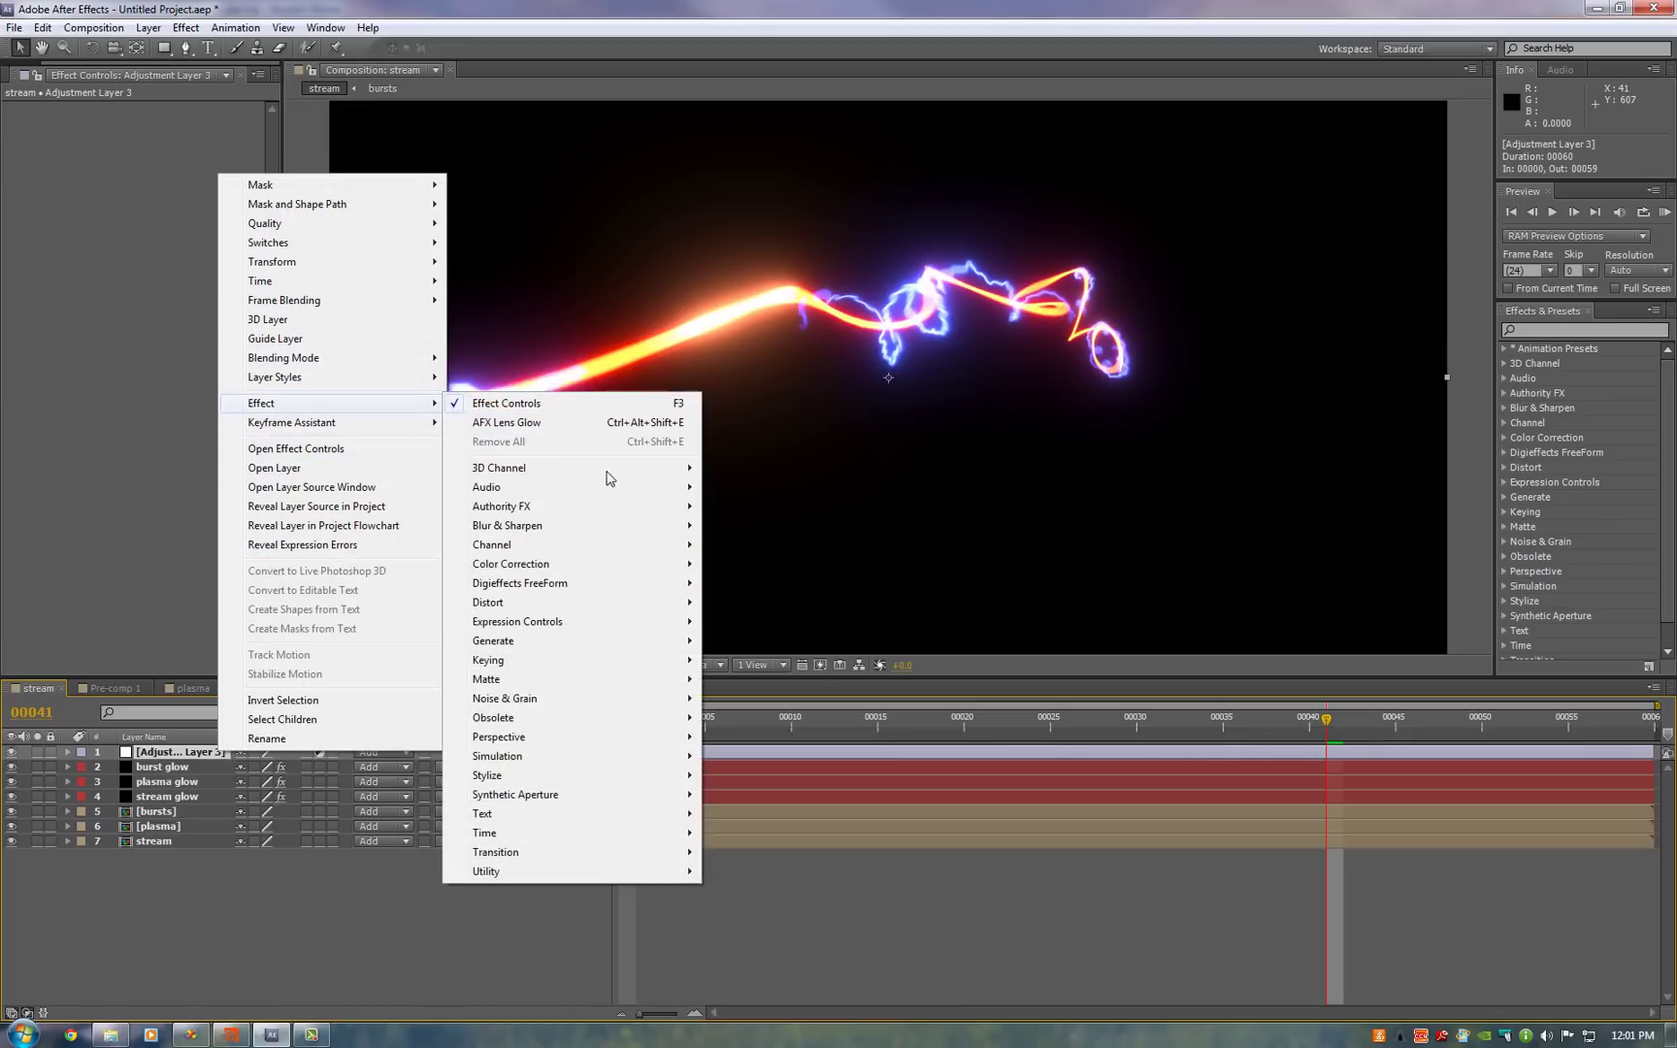
pyautogui.moveTo(666, 506)
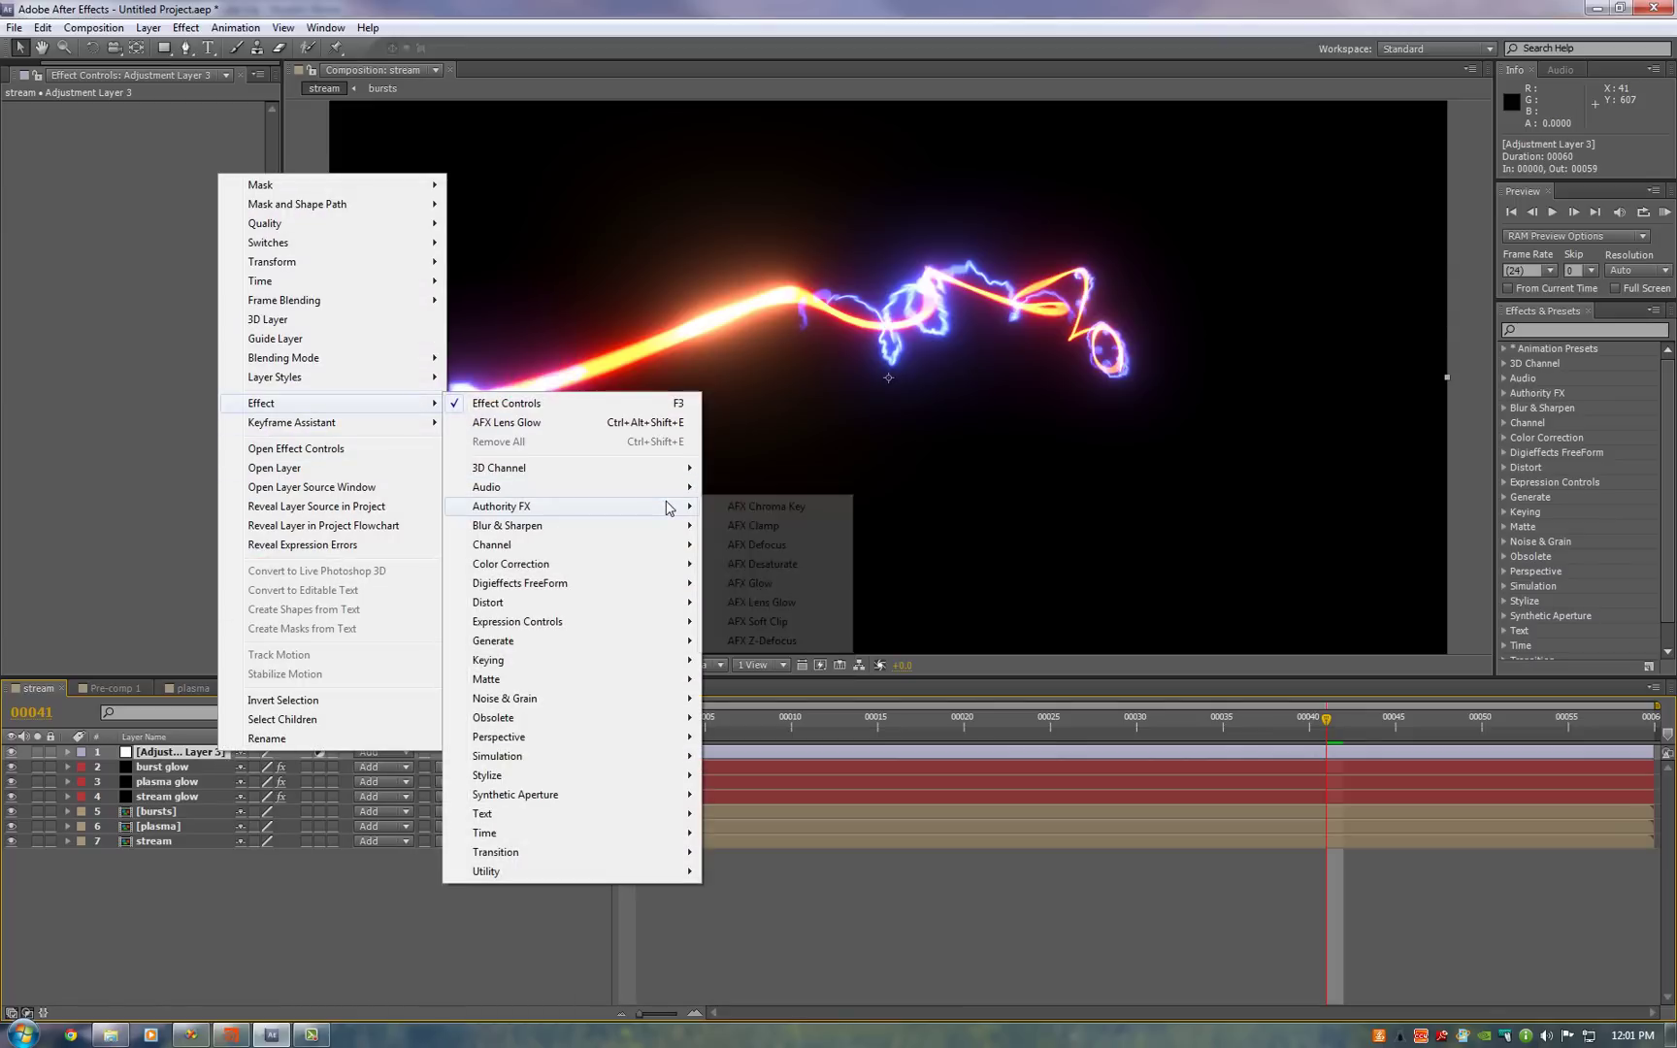
pyautogui.click(807, 602)
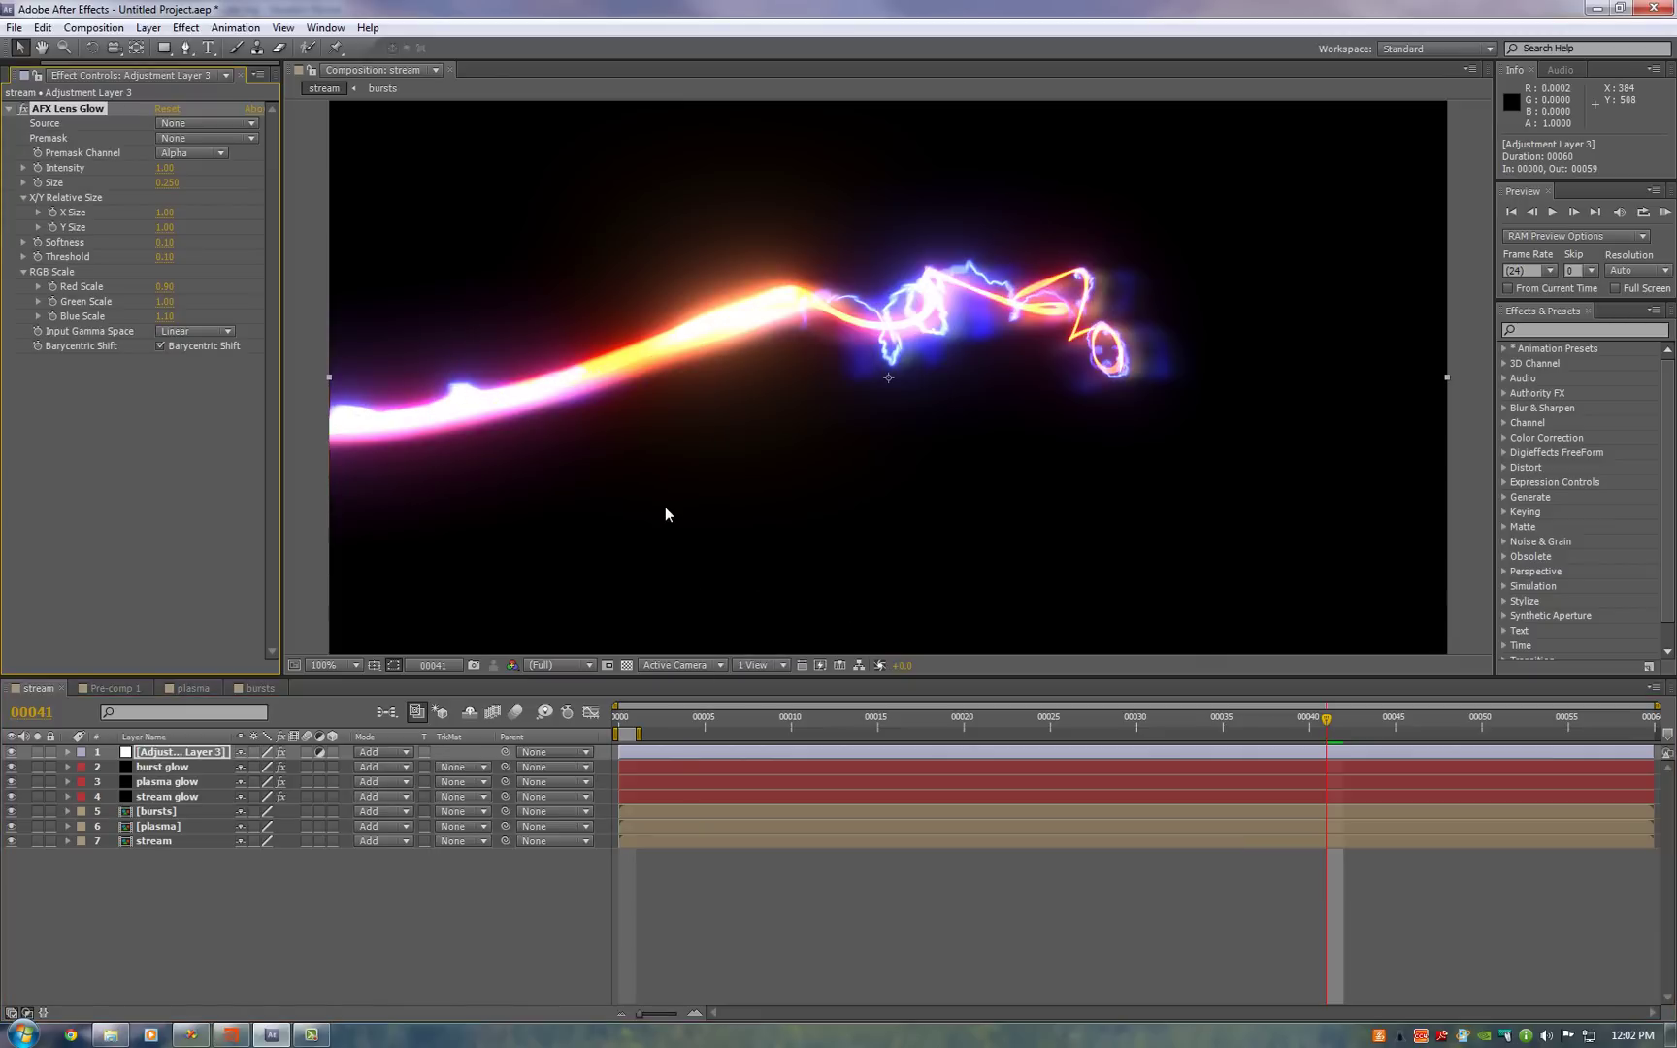
# - Set the AFX Lens Glow Softness and Threshold both to 0
pyautogui.click(164, 241)
pyautogui.write('0')
pyautogui.press('Return')
pyautogui.click(166, 257)
pyautogui.write('0')
pyautogui.press('Return')
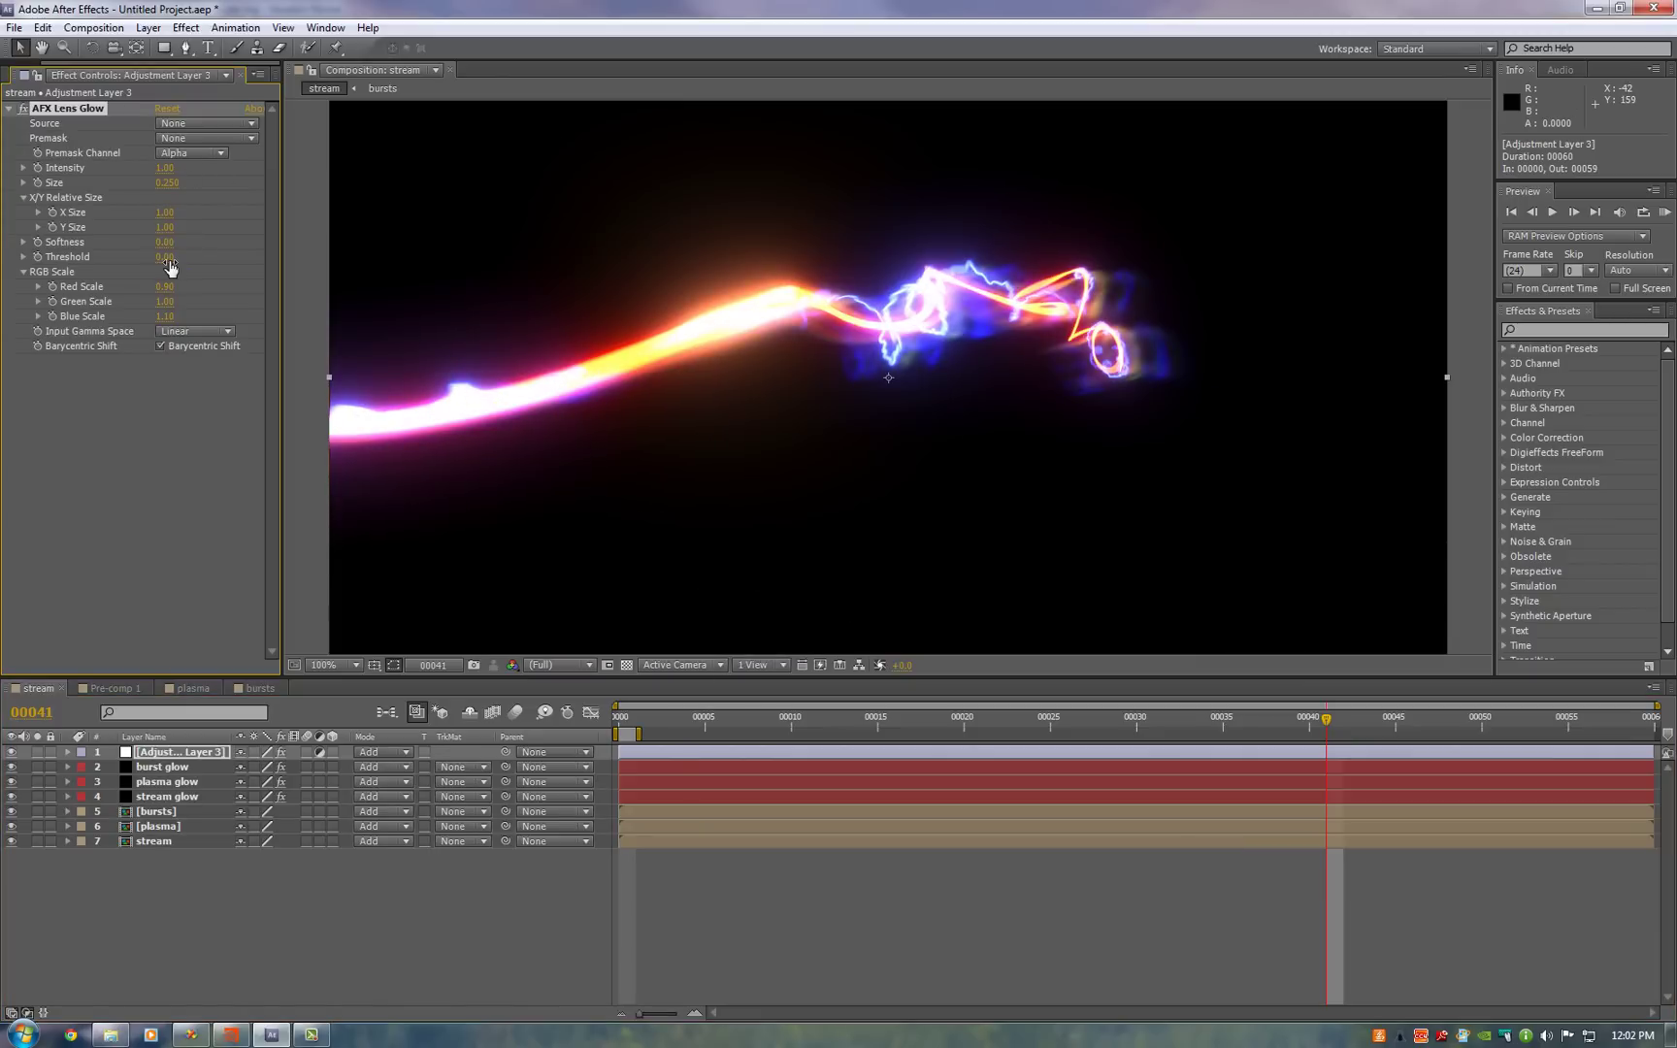
# - Shrink the lens glow Size to 0.140 and lower its Intensity for a dimmer bloom
pyautogui.click(144, 261)
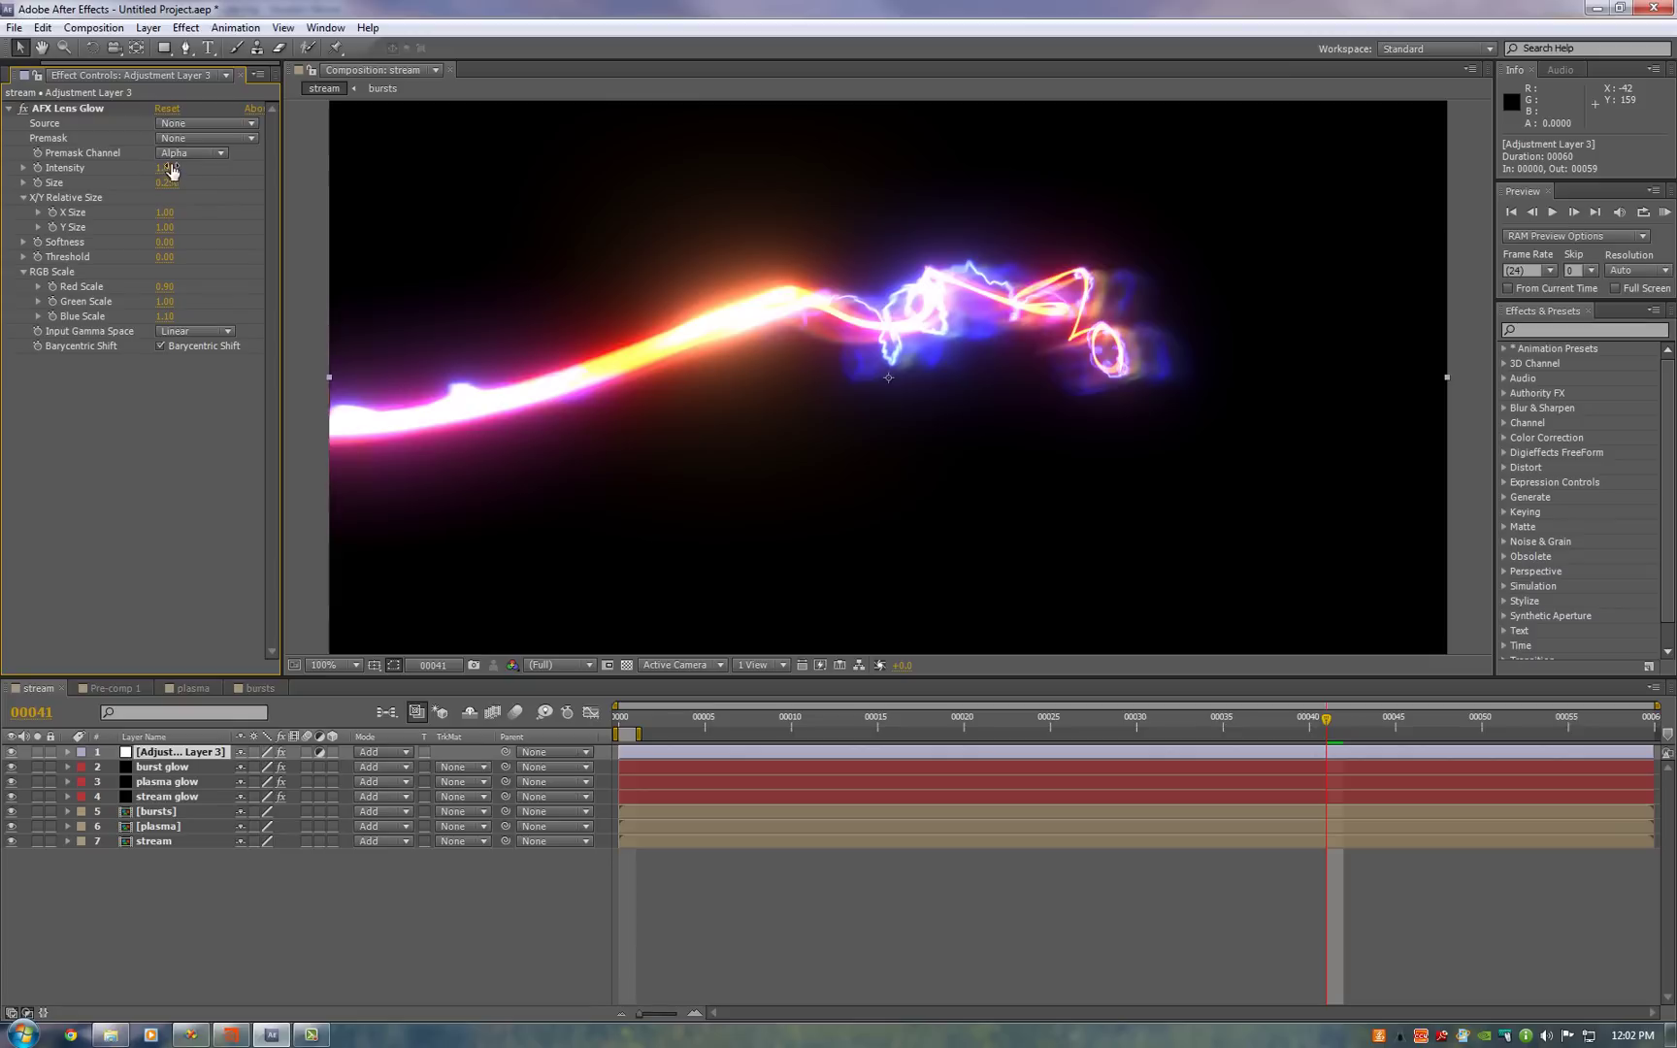
pyautogui.moveTo(176, 190); pyautogui.dragTo(156, 194)
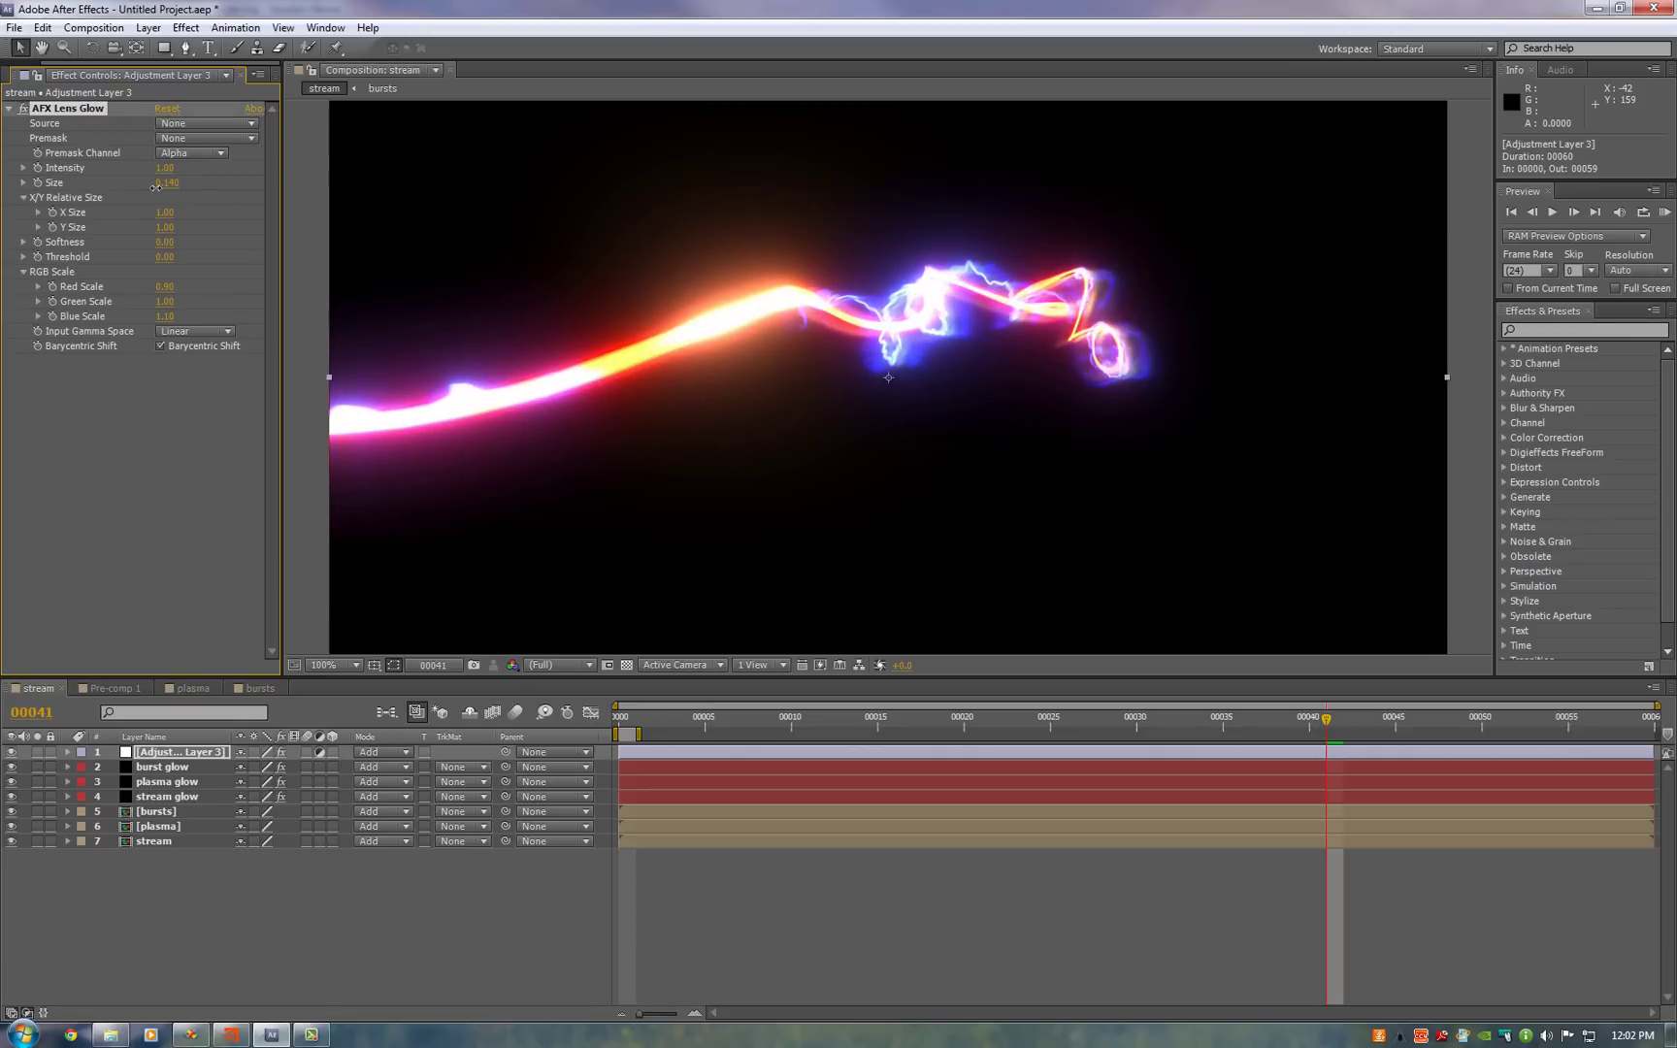
pyautogui.write('0.6')
pyautogui.press('Return')
# - Fine-tune the lens glow Softness to about 0.1
pyautogui.click(165, 241)
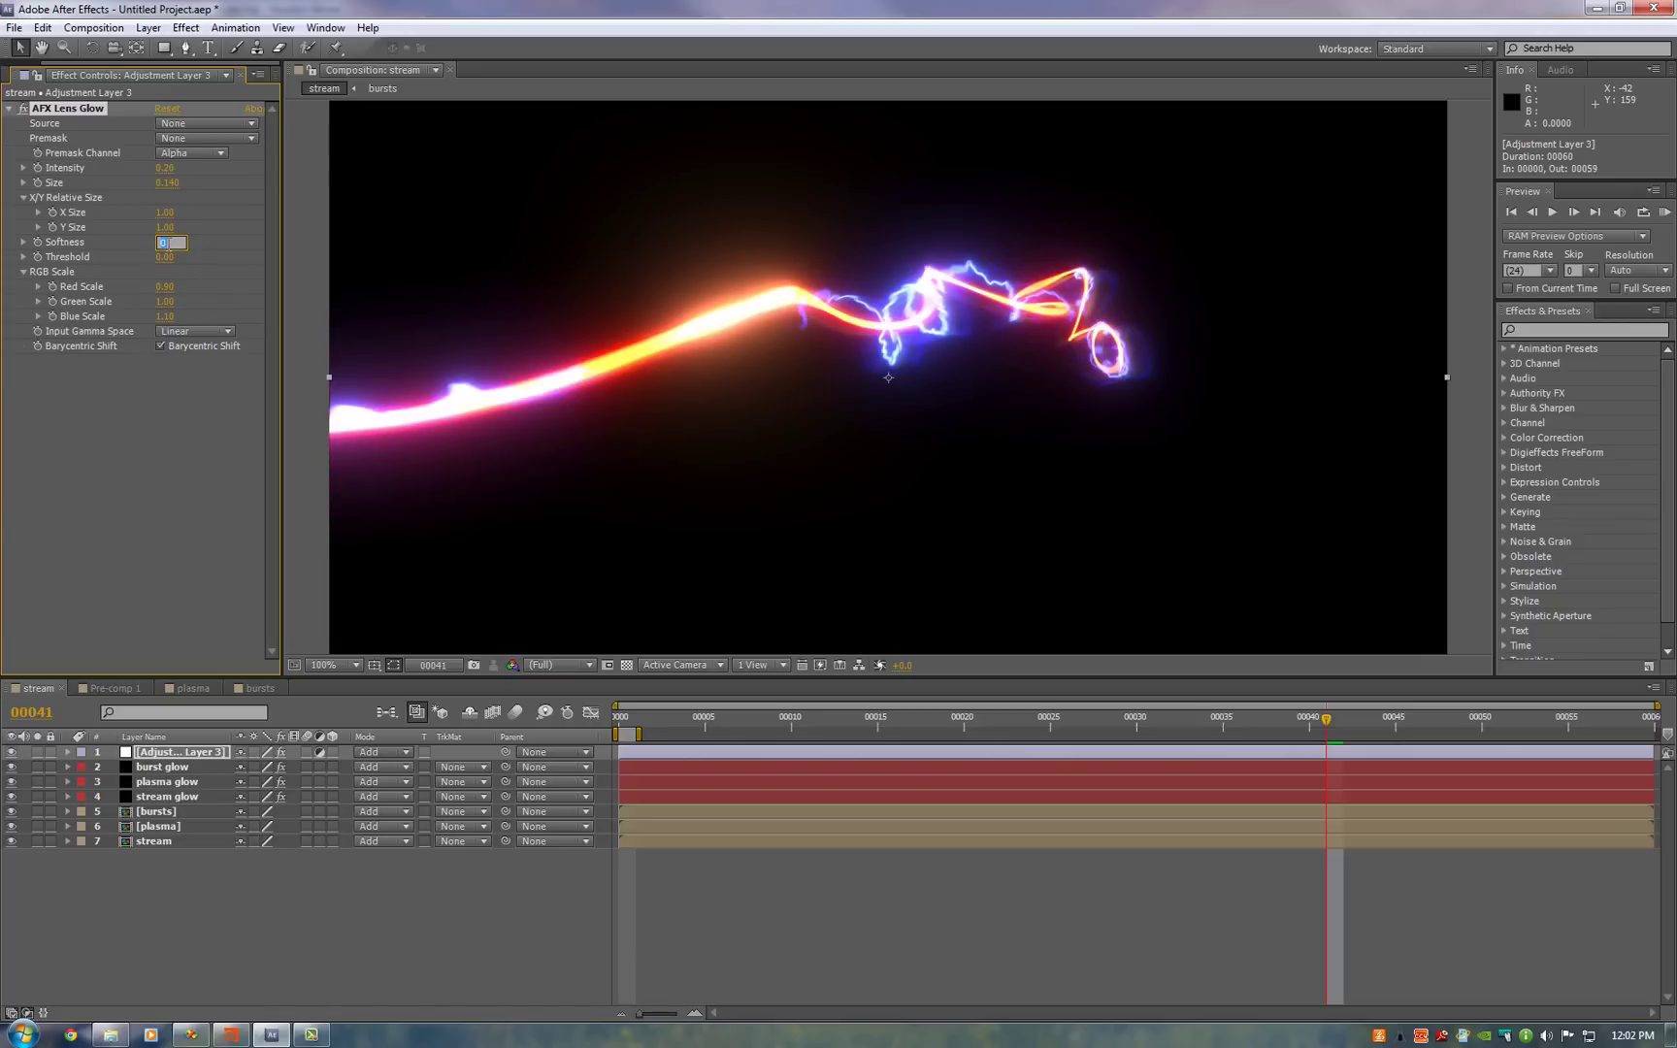
pyautogui.write('0.1')
pyautogui.press('Return')
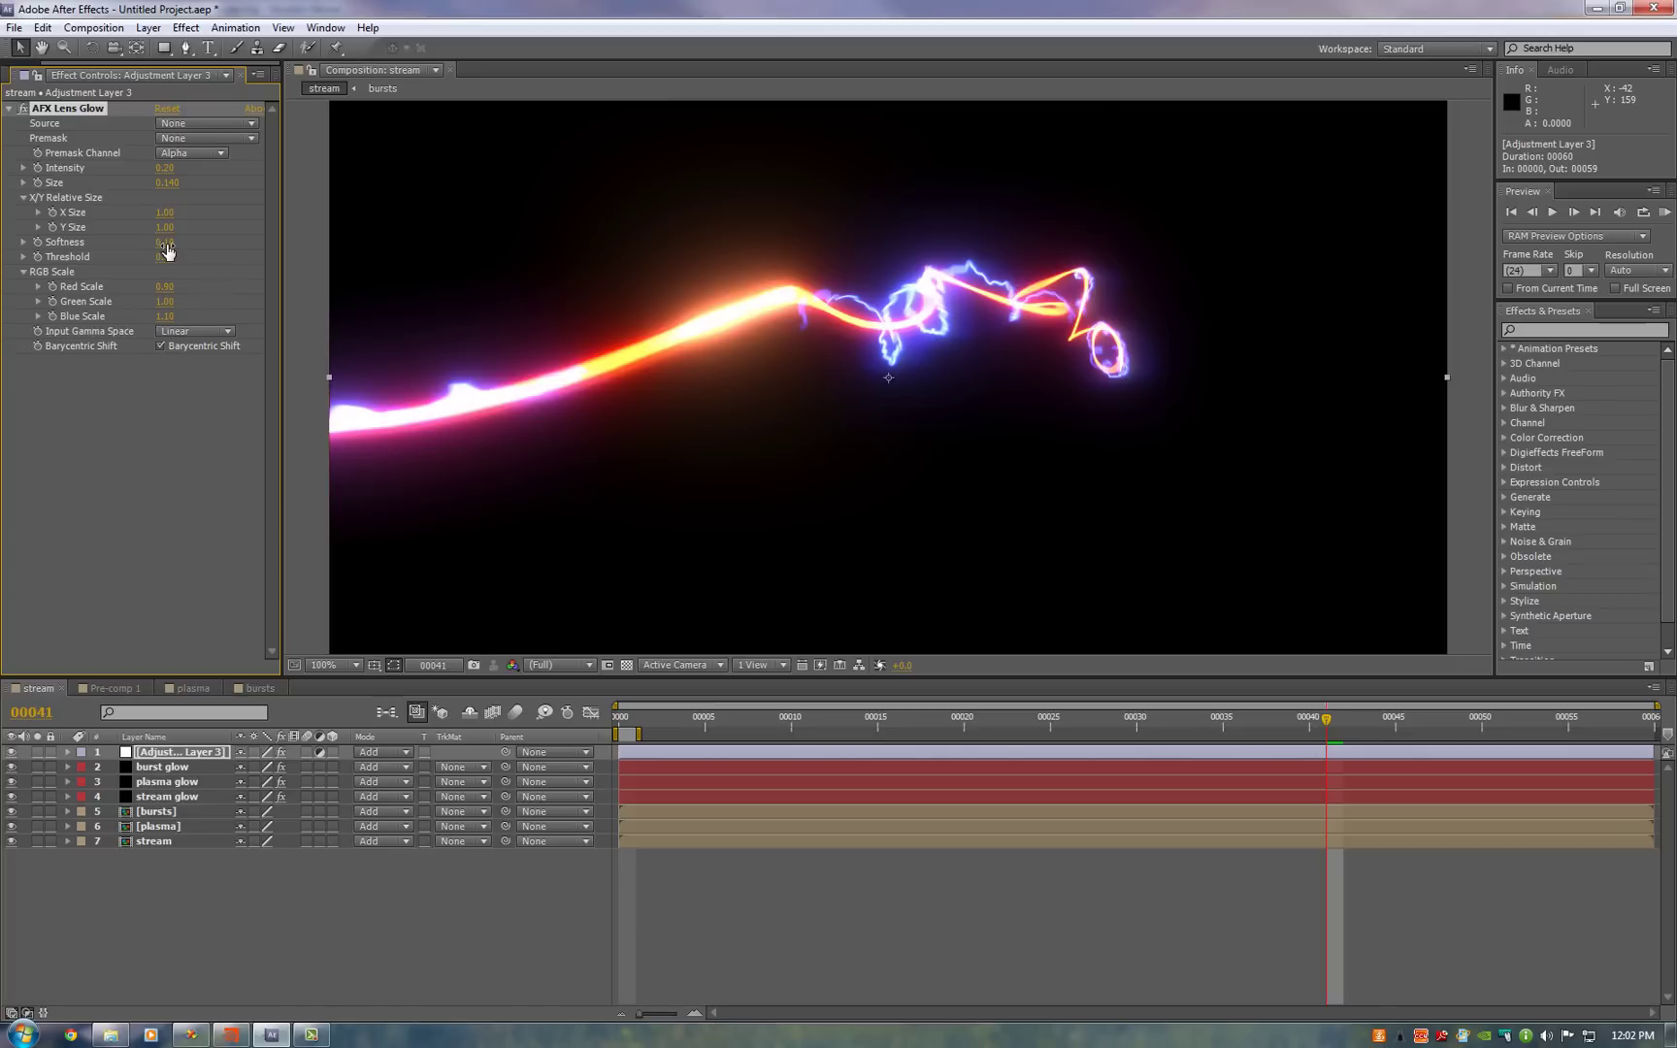
pyautogui.moveTo(167, 250); pyautogui.dragTo(167, 250)
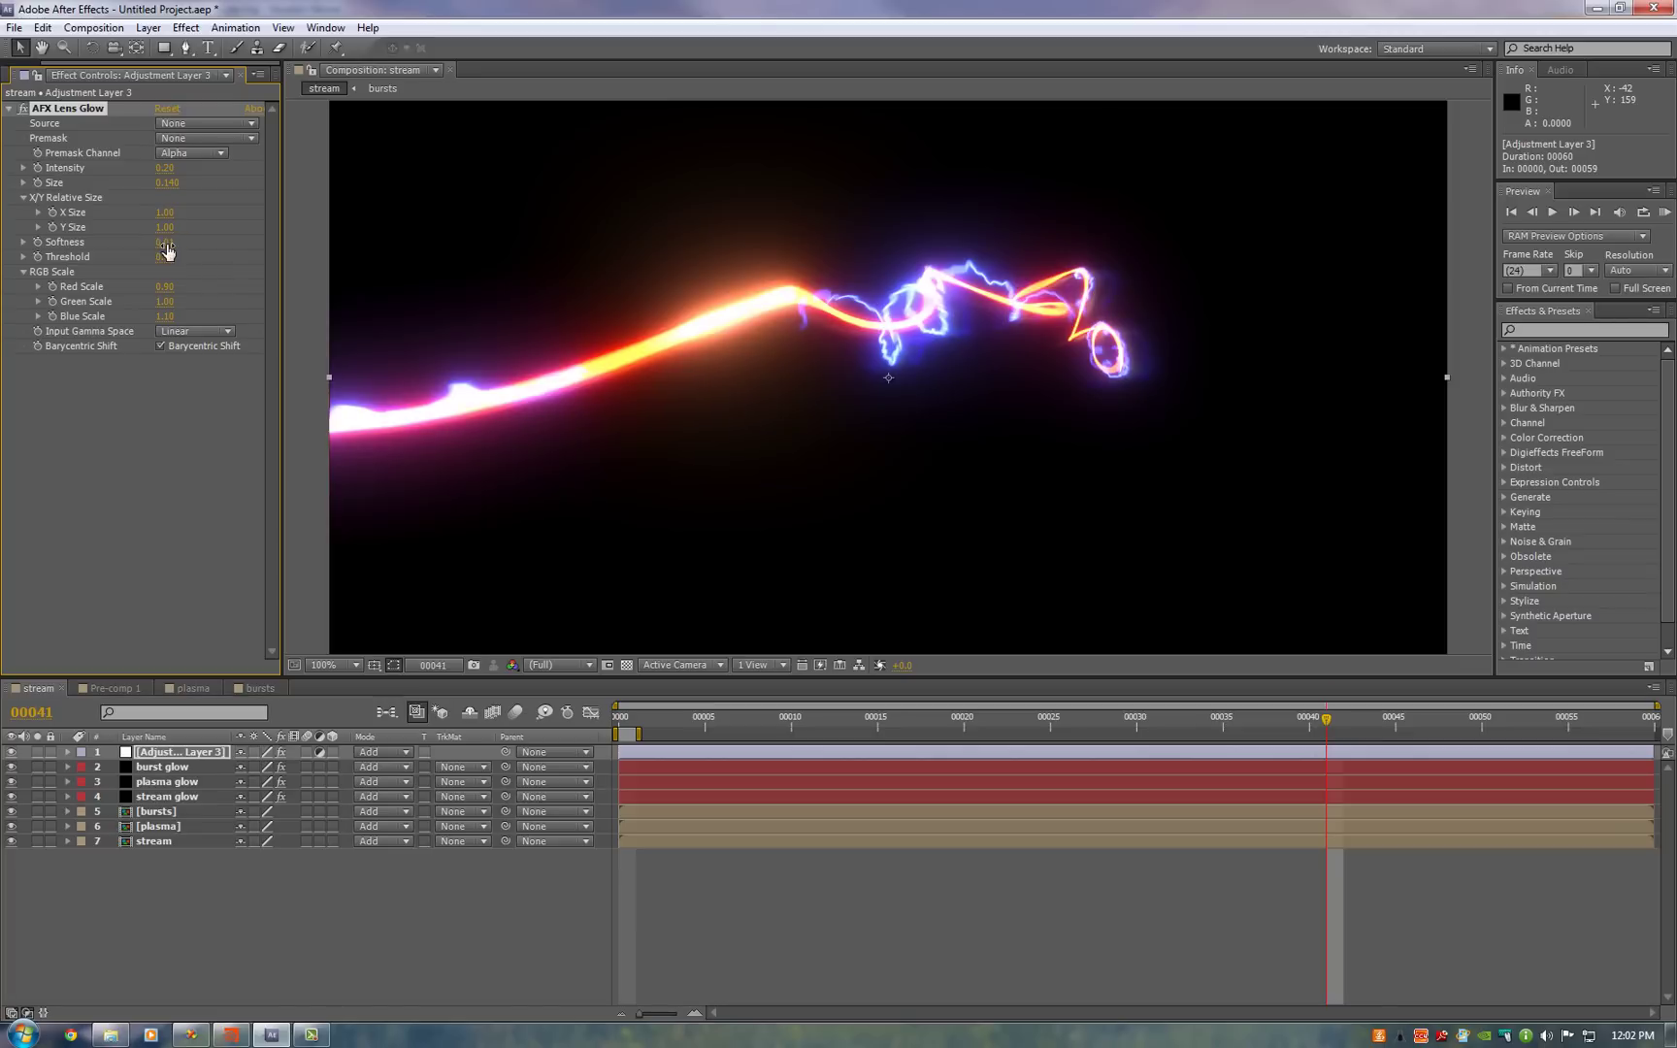